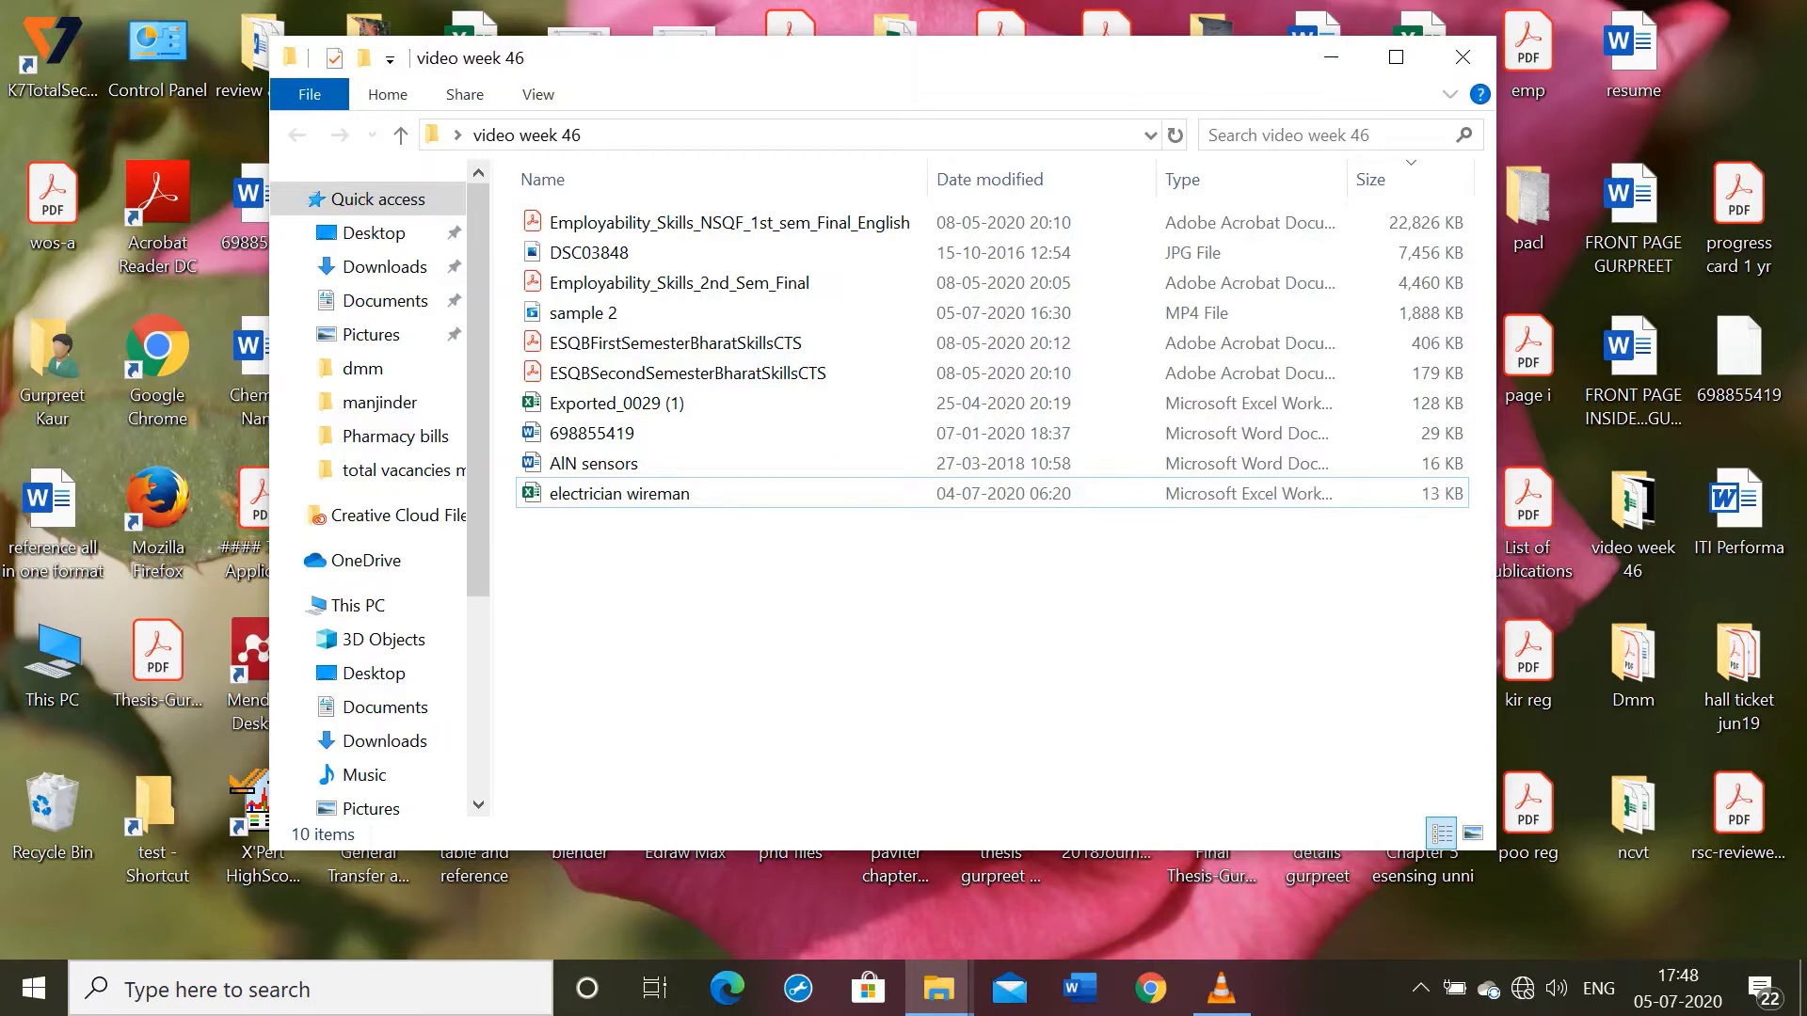
# Step: Add a new Word document named 'dmm' to video week 46 and open it
pyautogui.rightClick(665, 152)
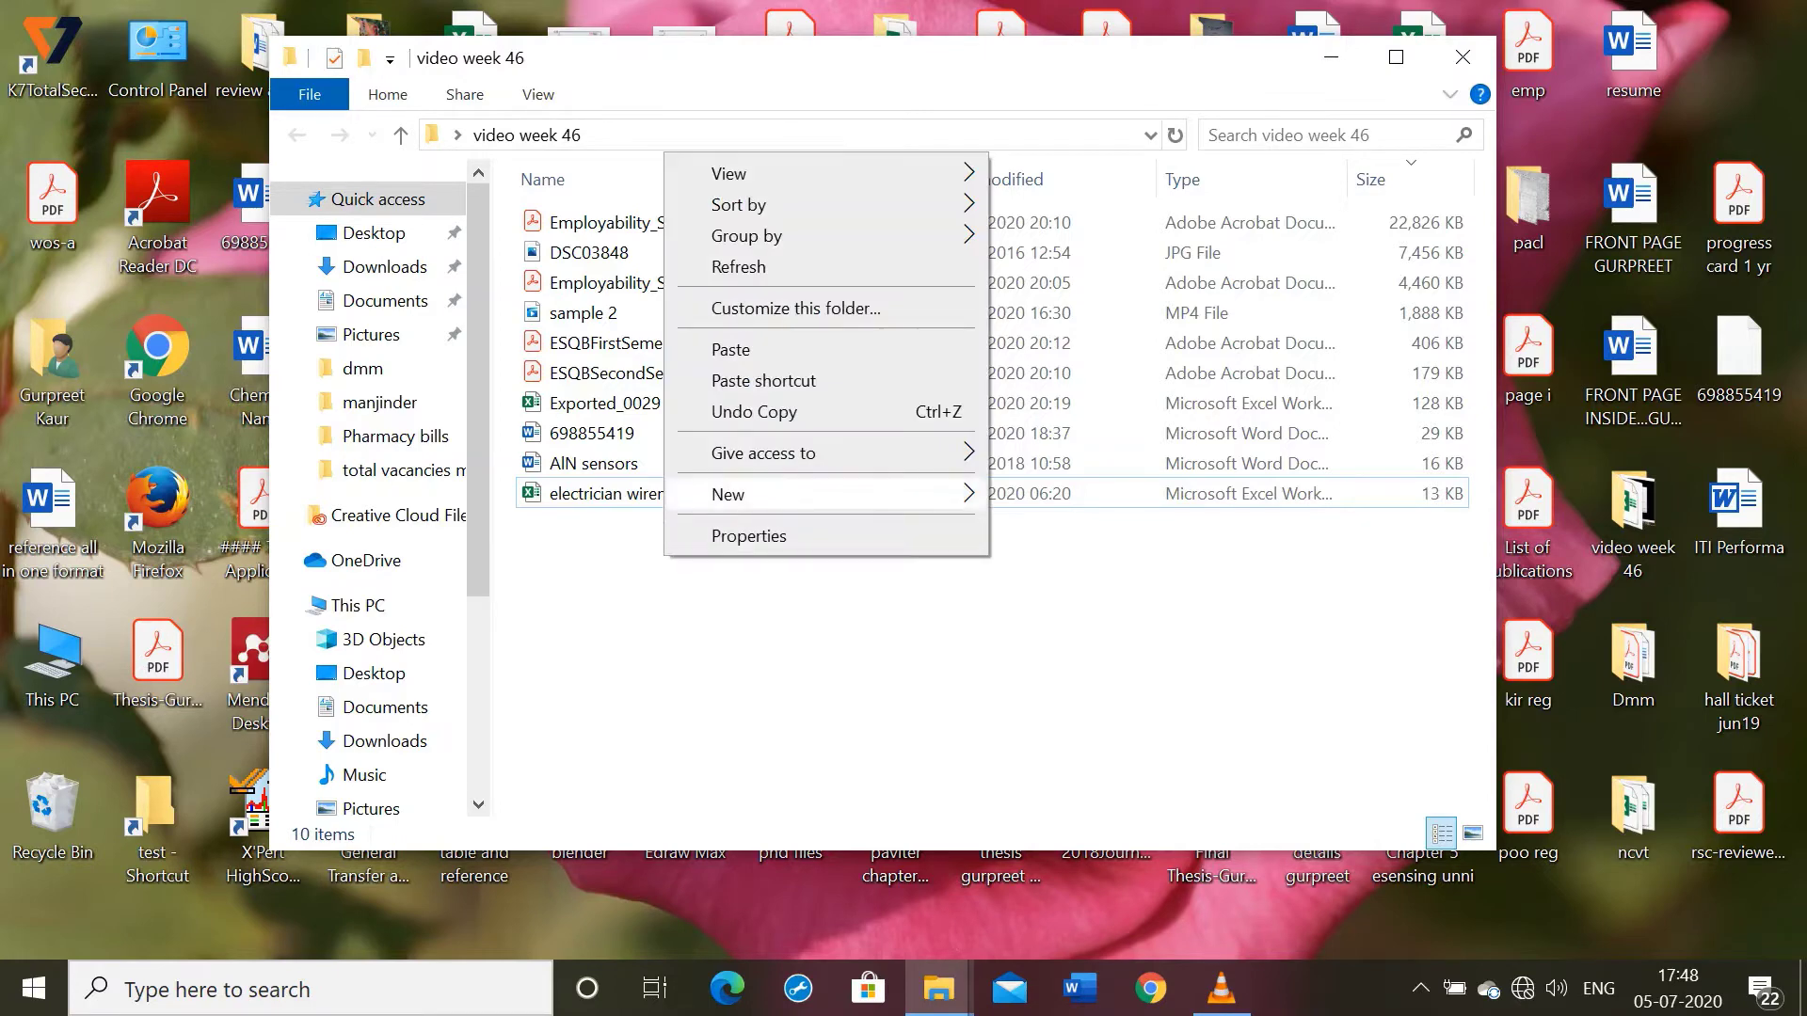
pyautogui.moveTo(744, 494)
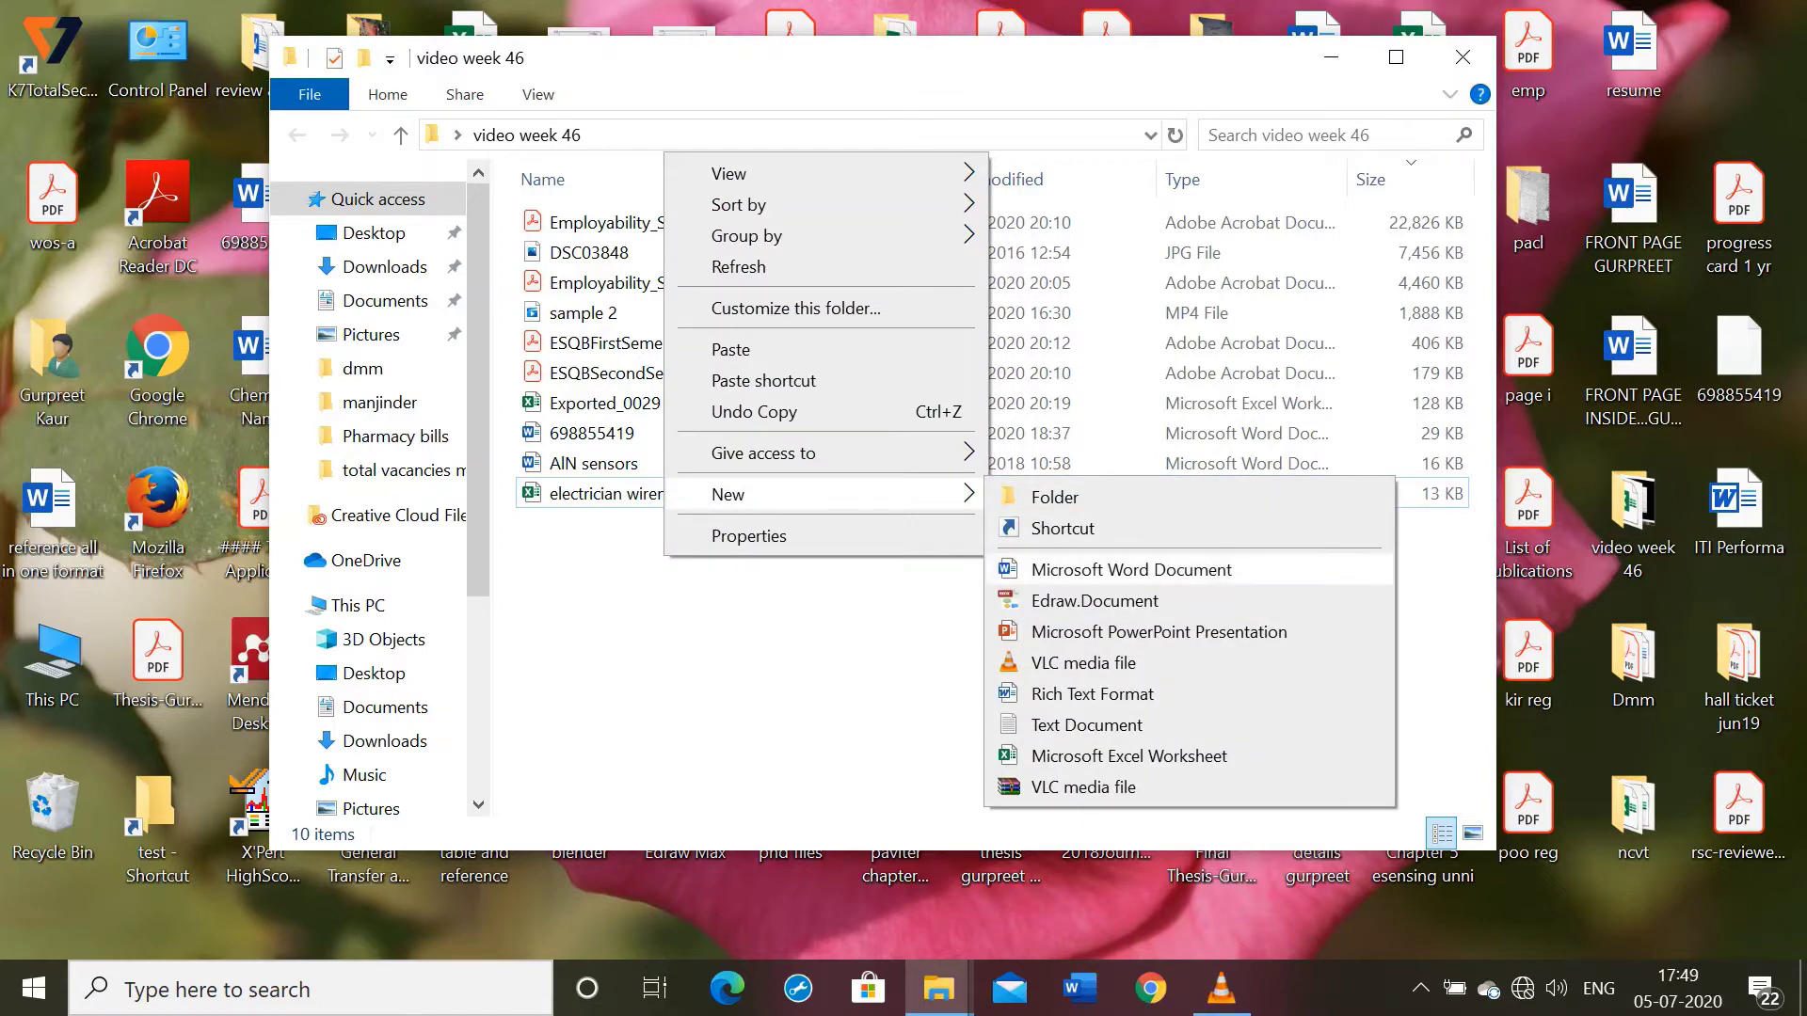
pyautogui.click(1129, 570)
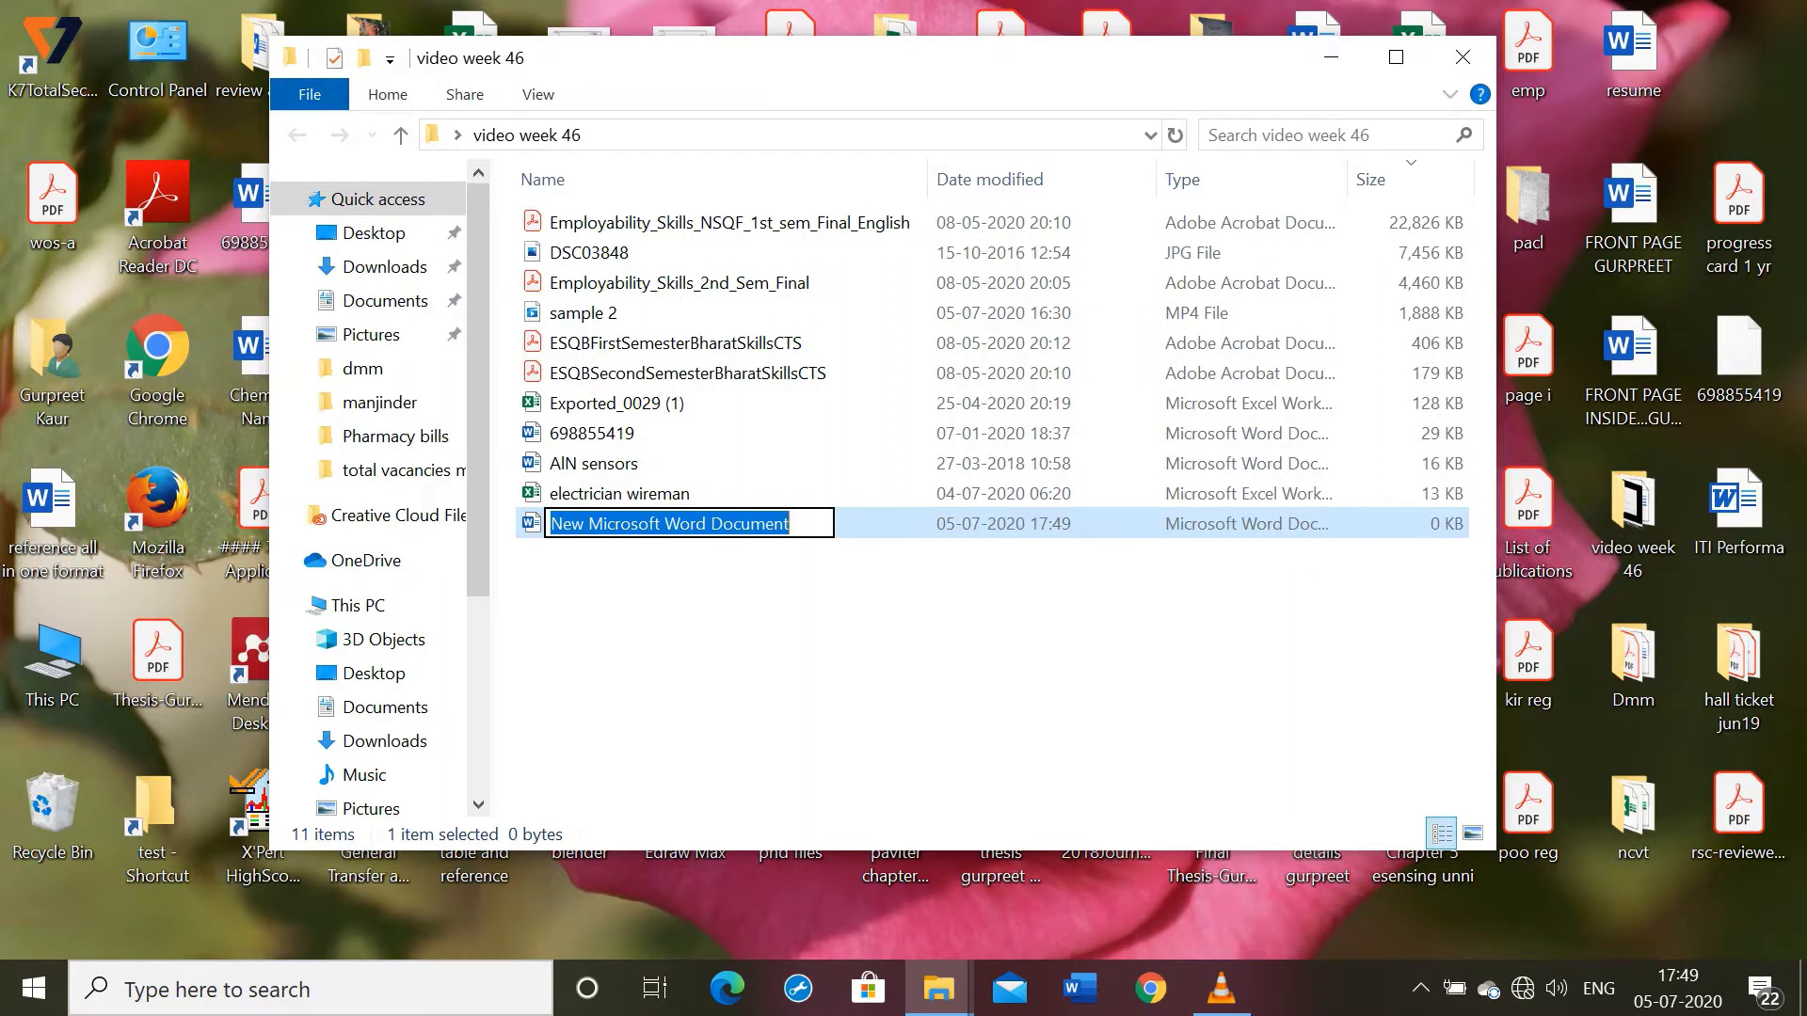
pyautogui.write('dmm')
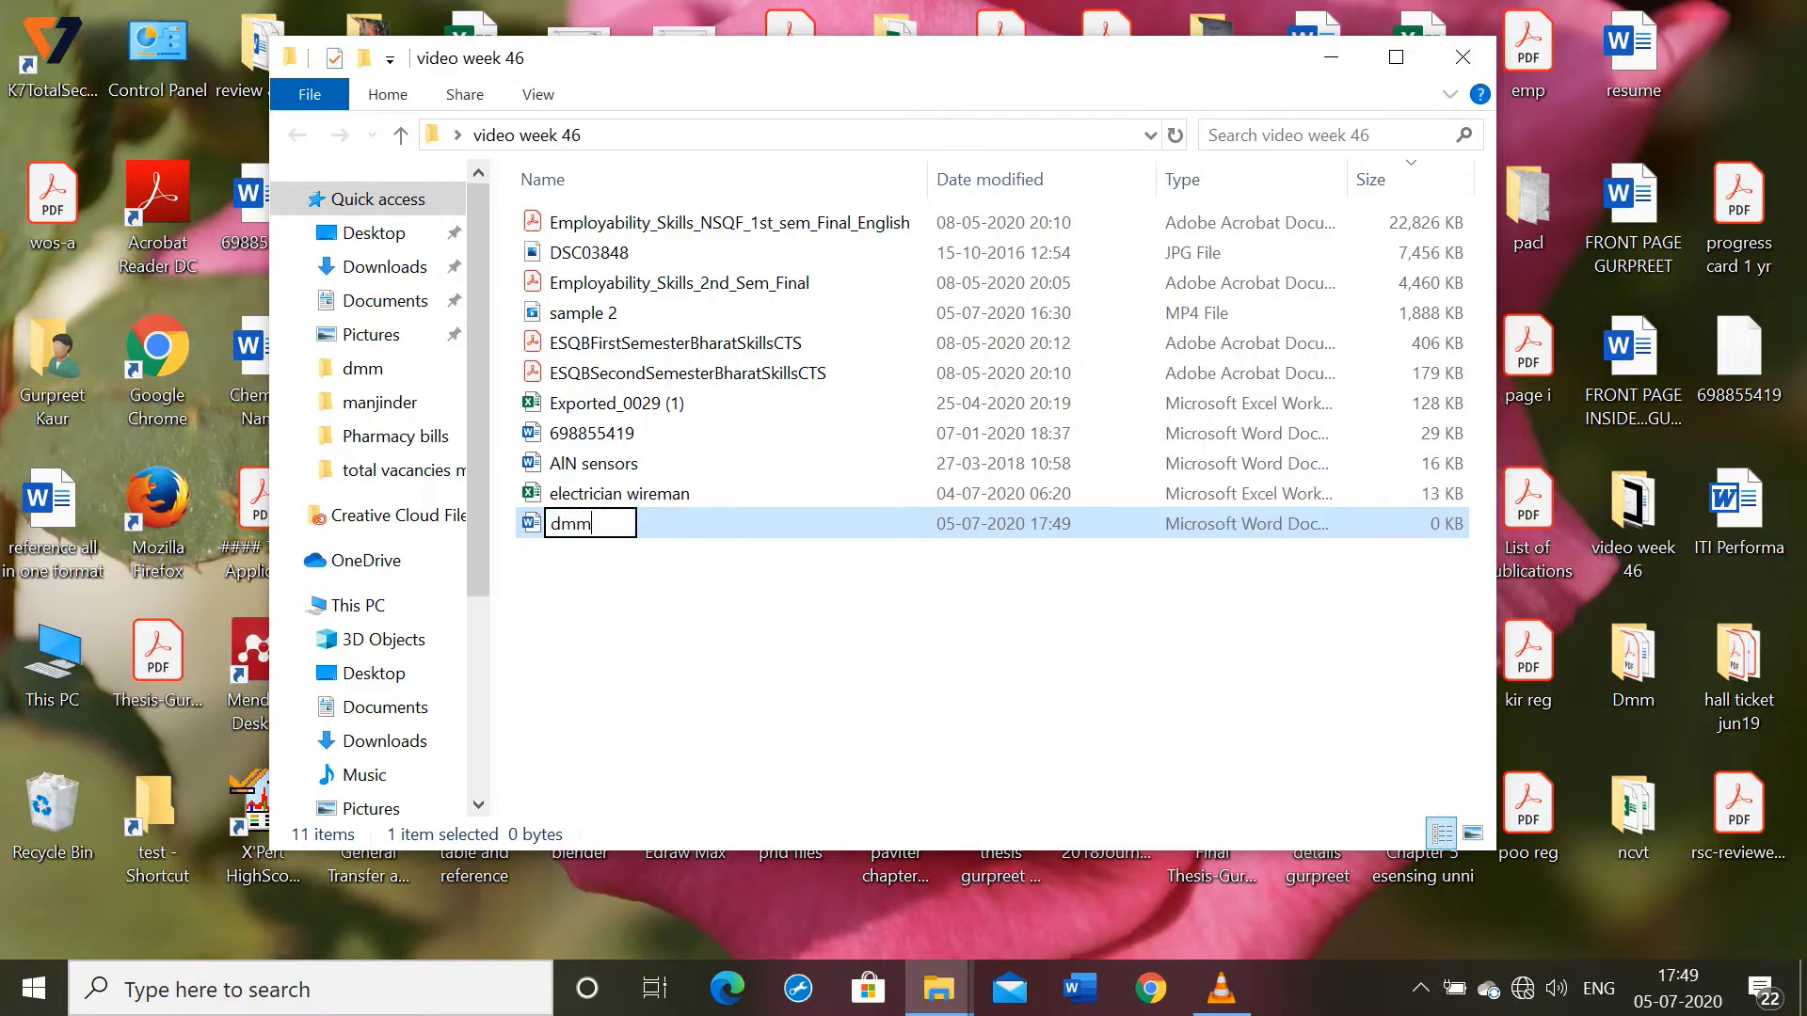
pyautogui.press('Return')
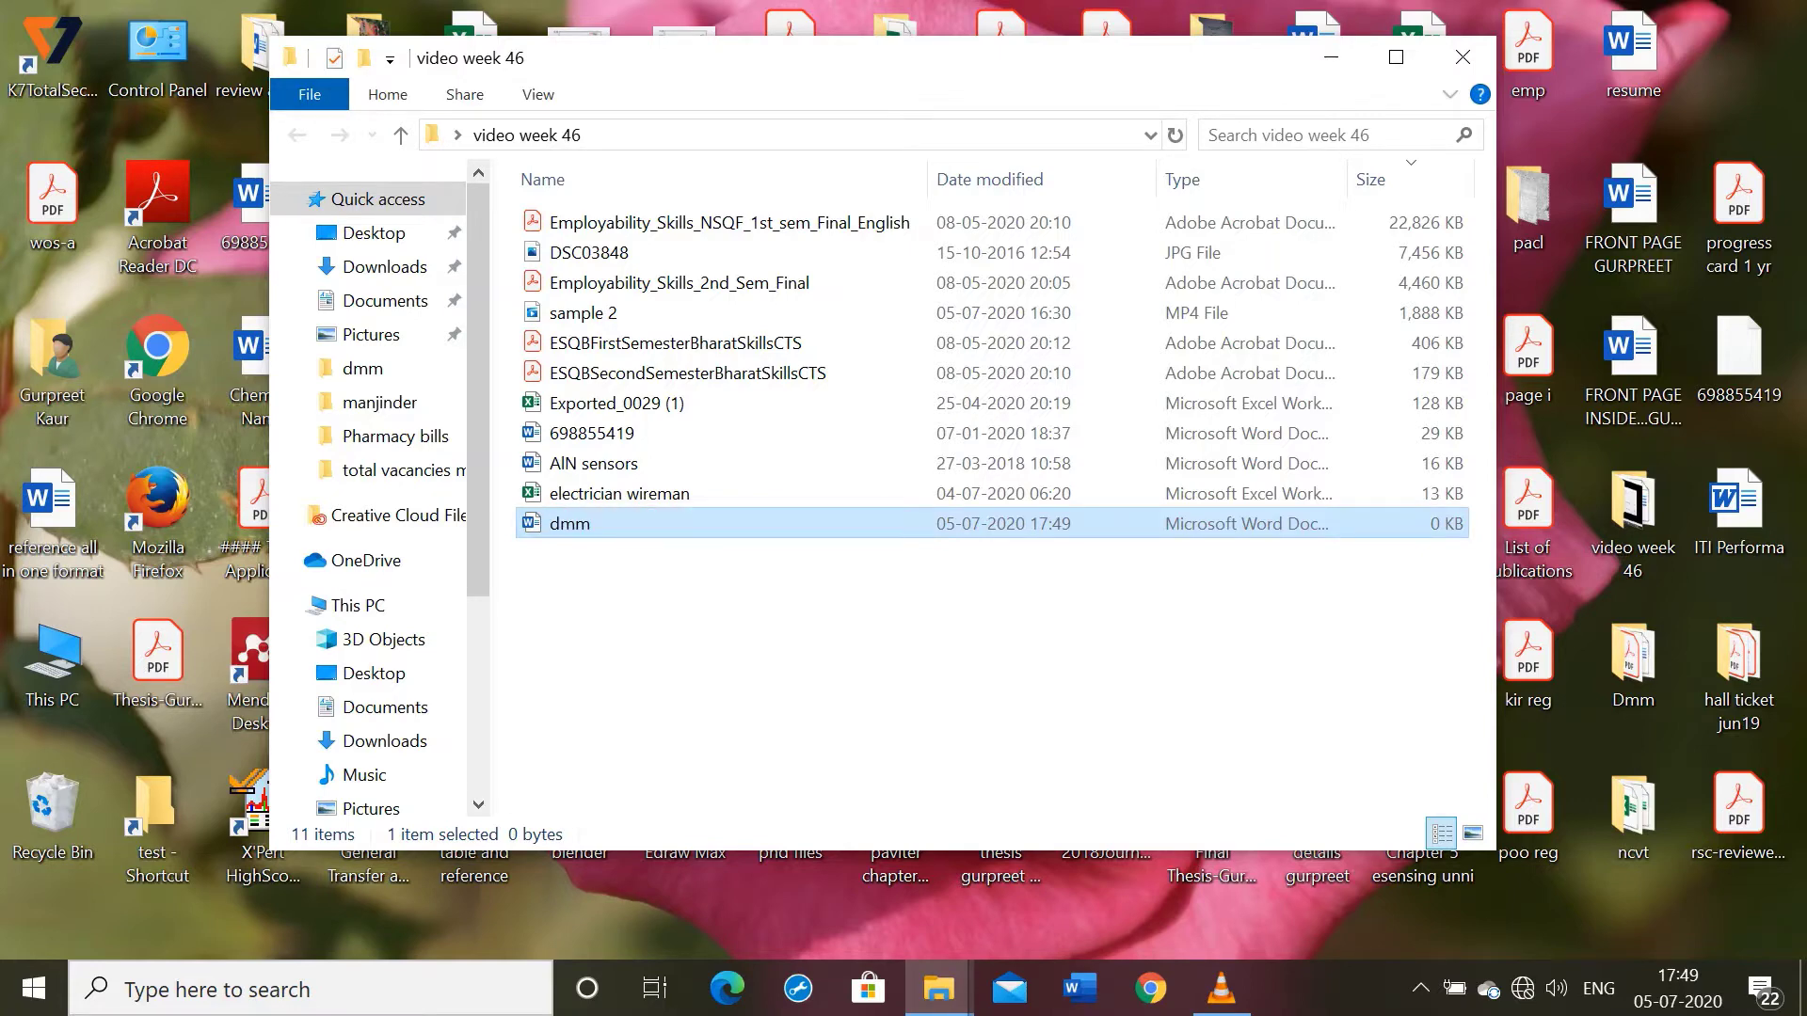
pyautogui.press('Return')
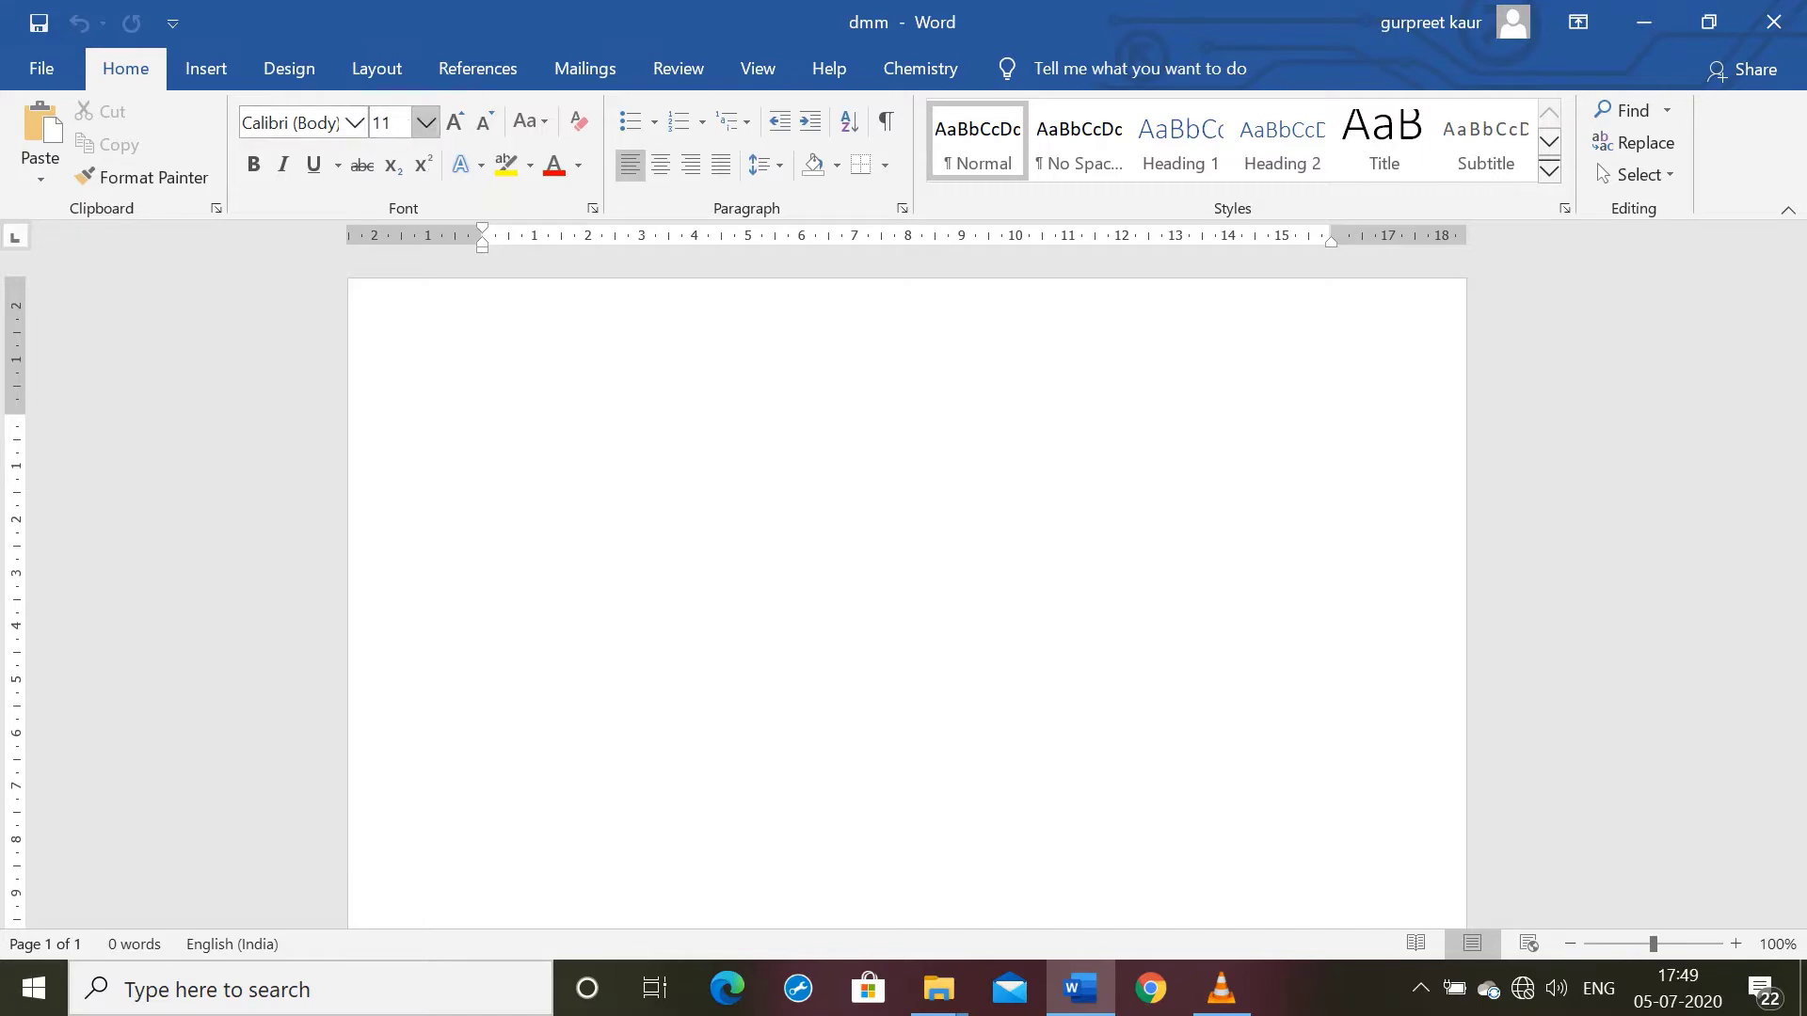
# Step: Type 'Govt ITI Ludhiana.' in 12-pt Times New Roman
pyautogui.click(454, 121)
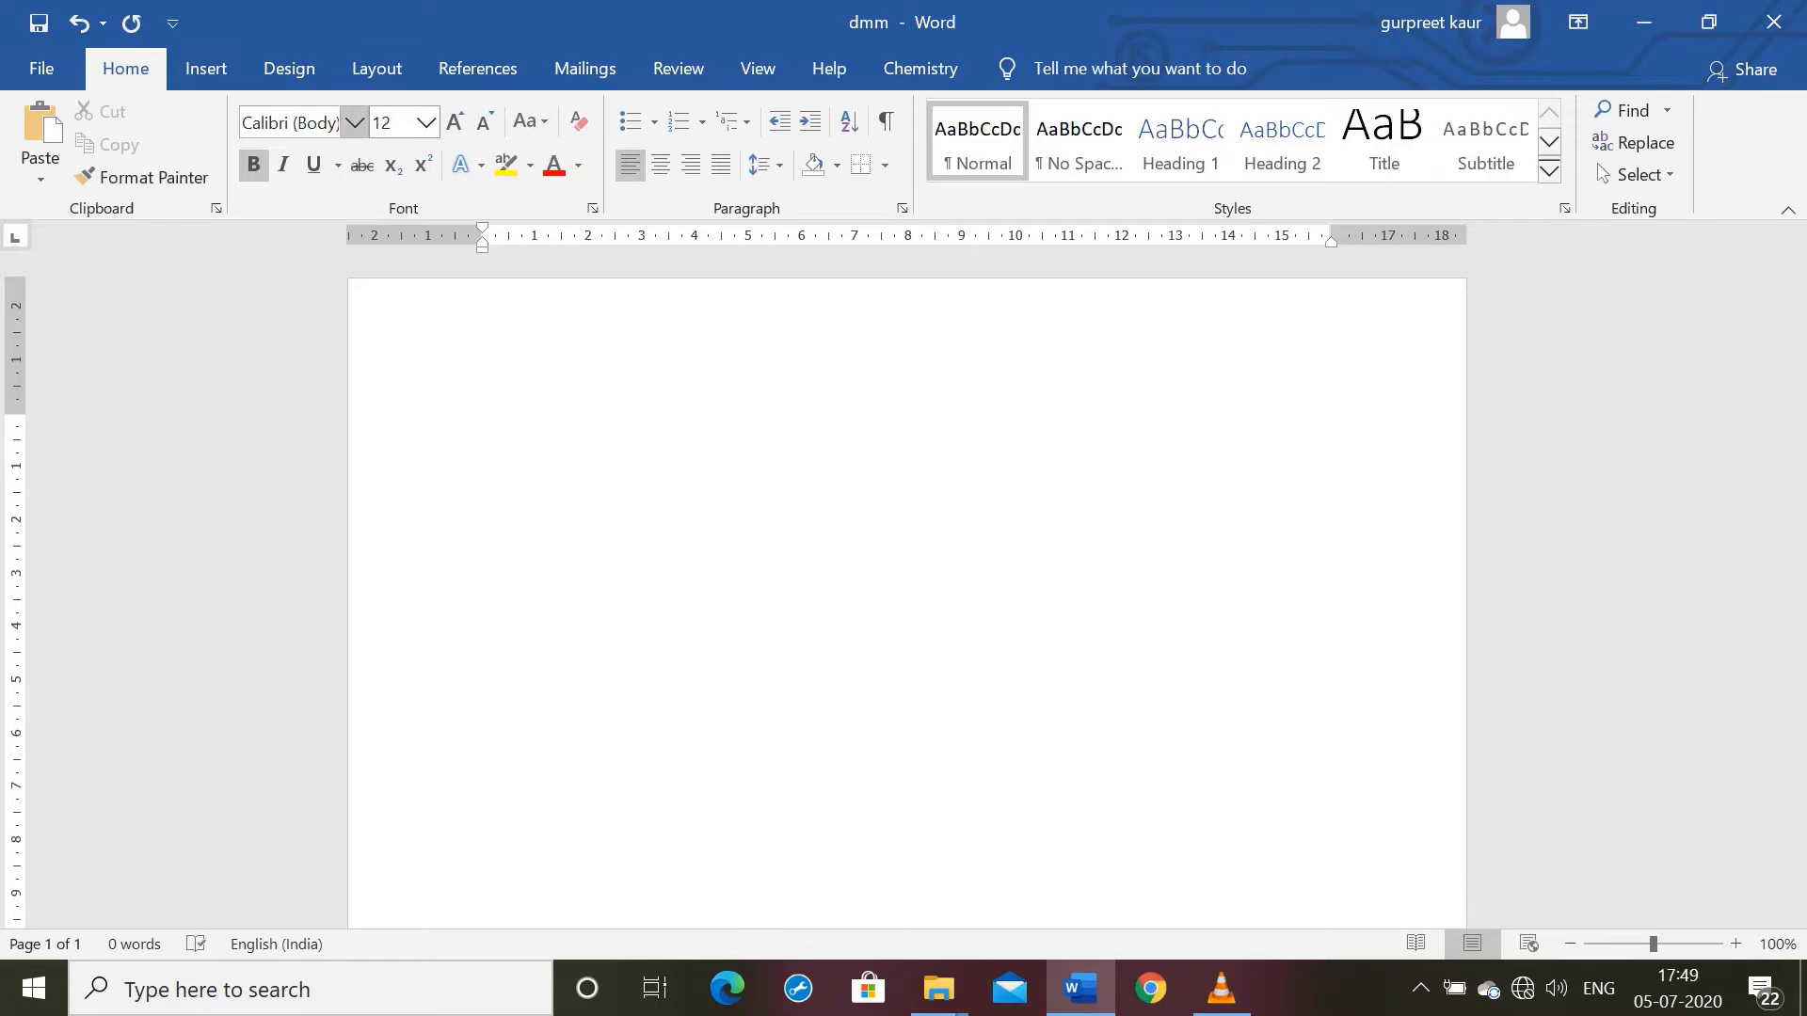
pyautogui.click(354, 123)
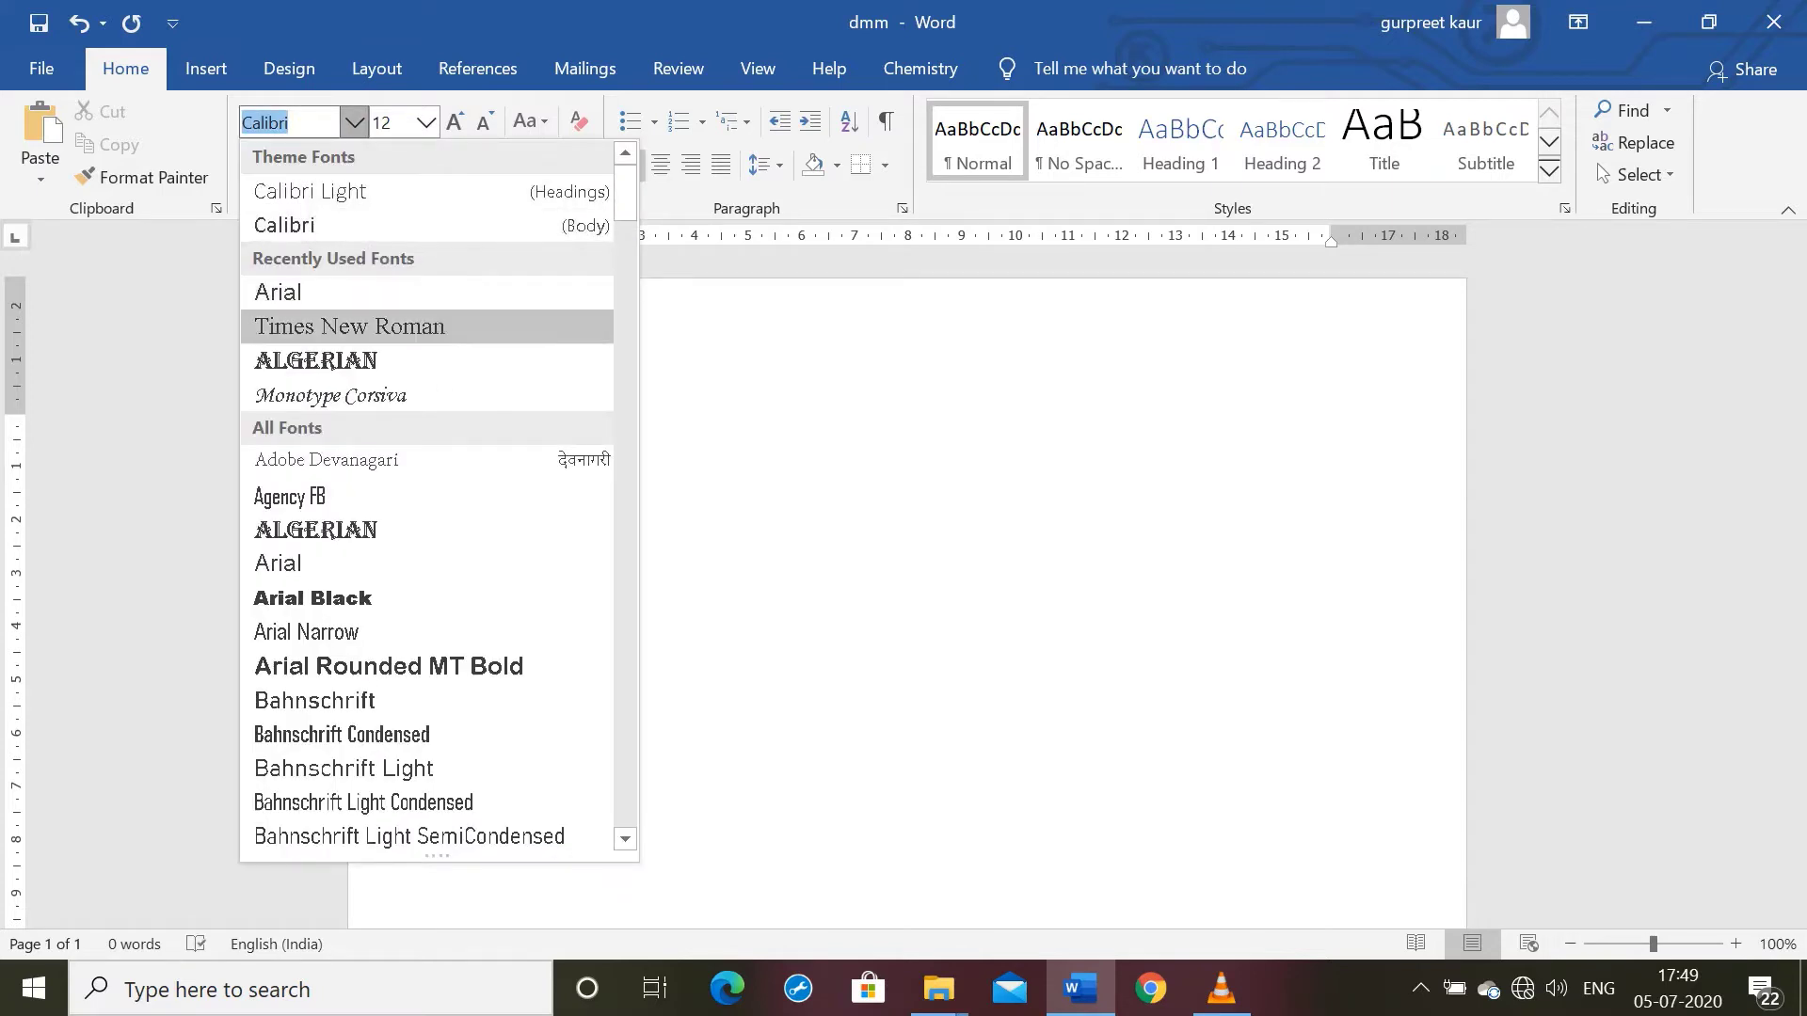
pyautogui.click(349, 326)
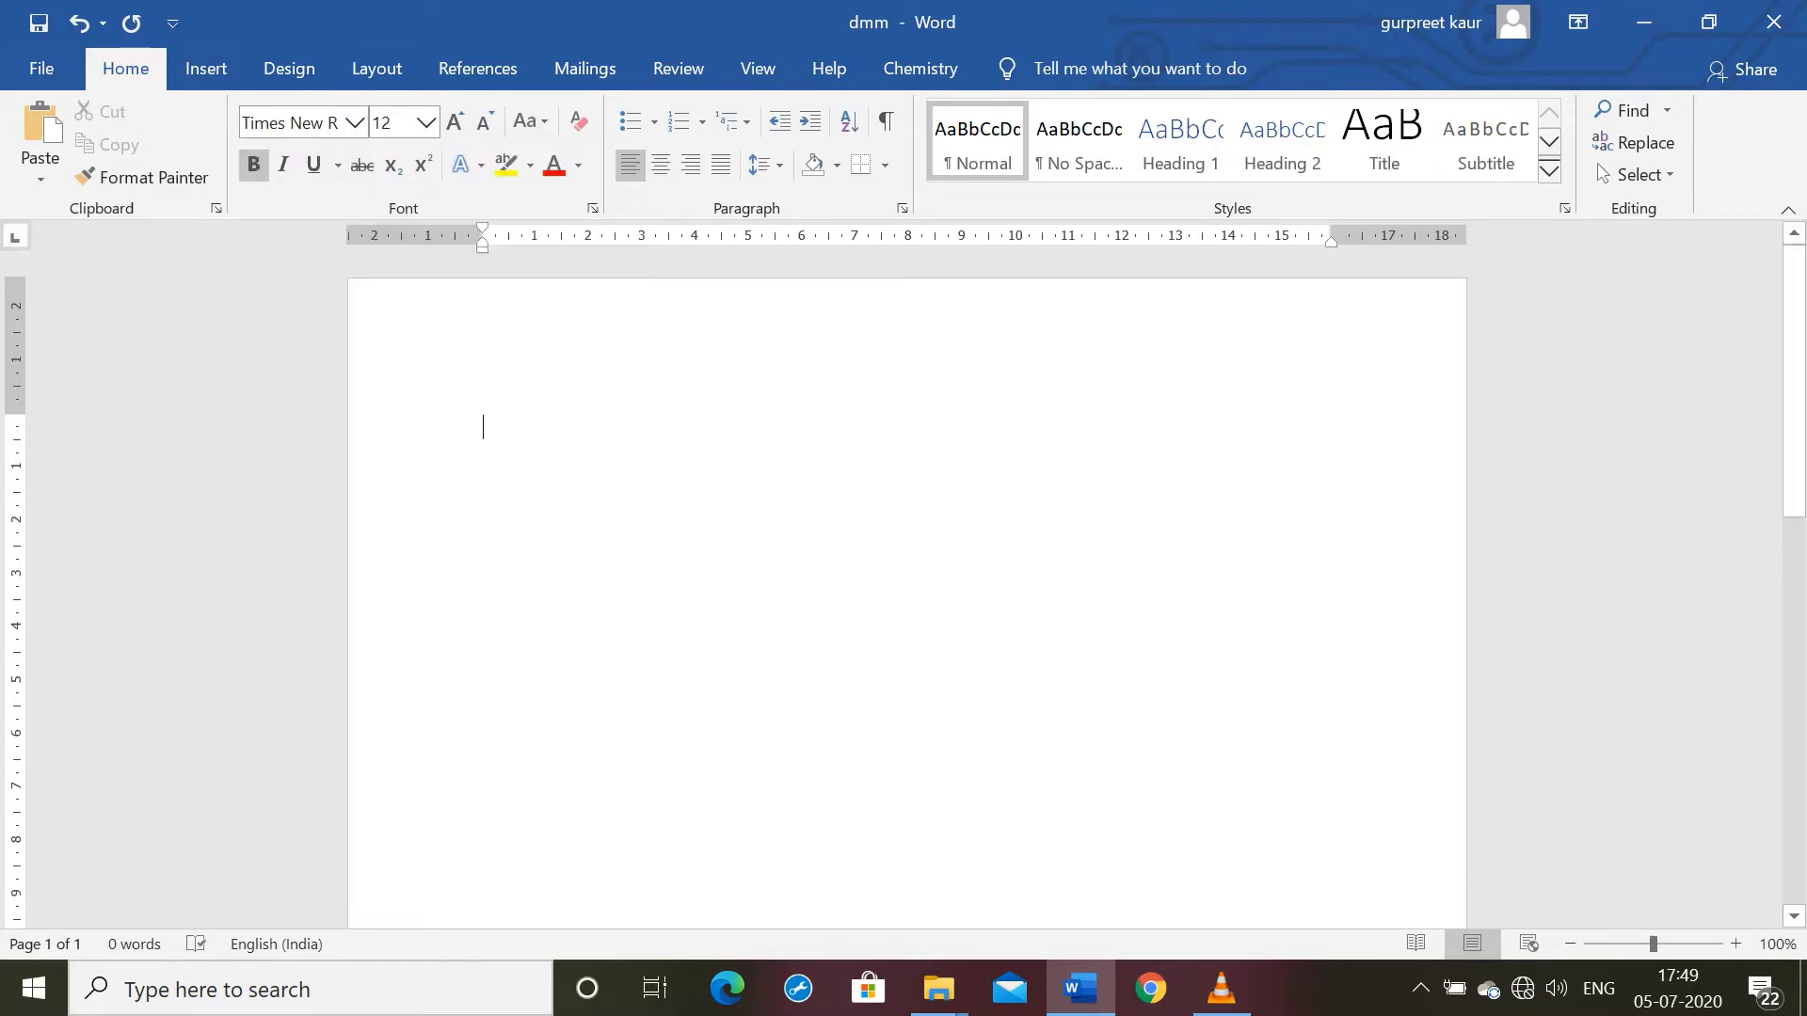
pyautogui.write('Gov')
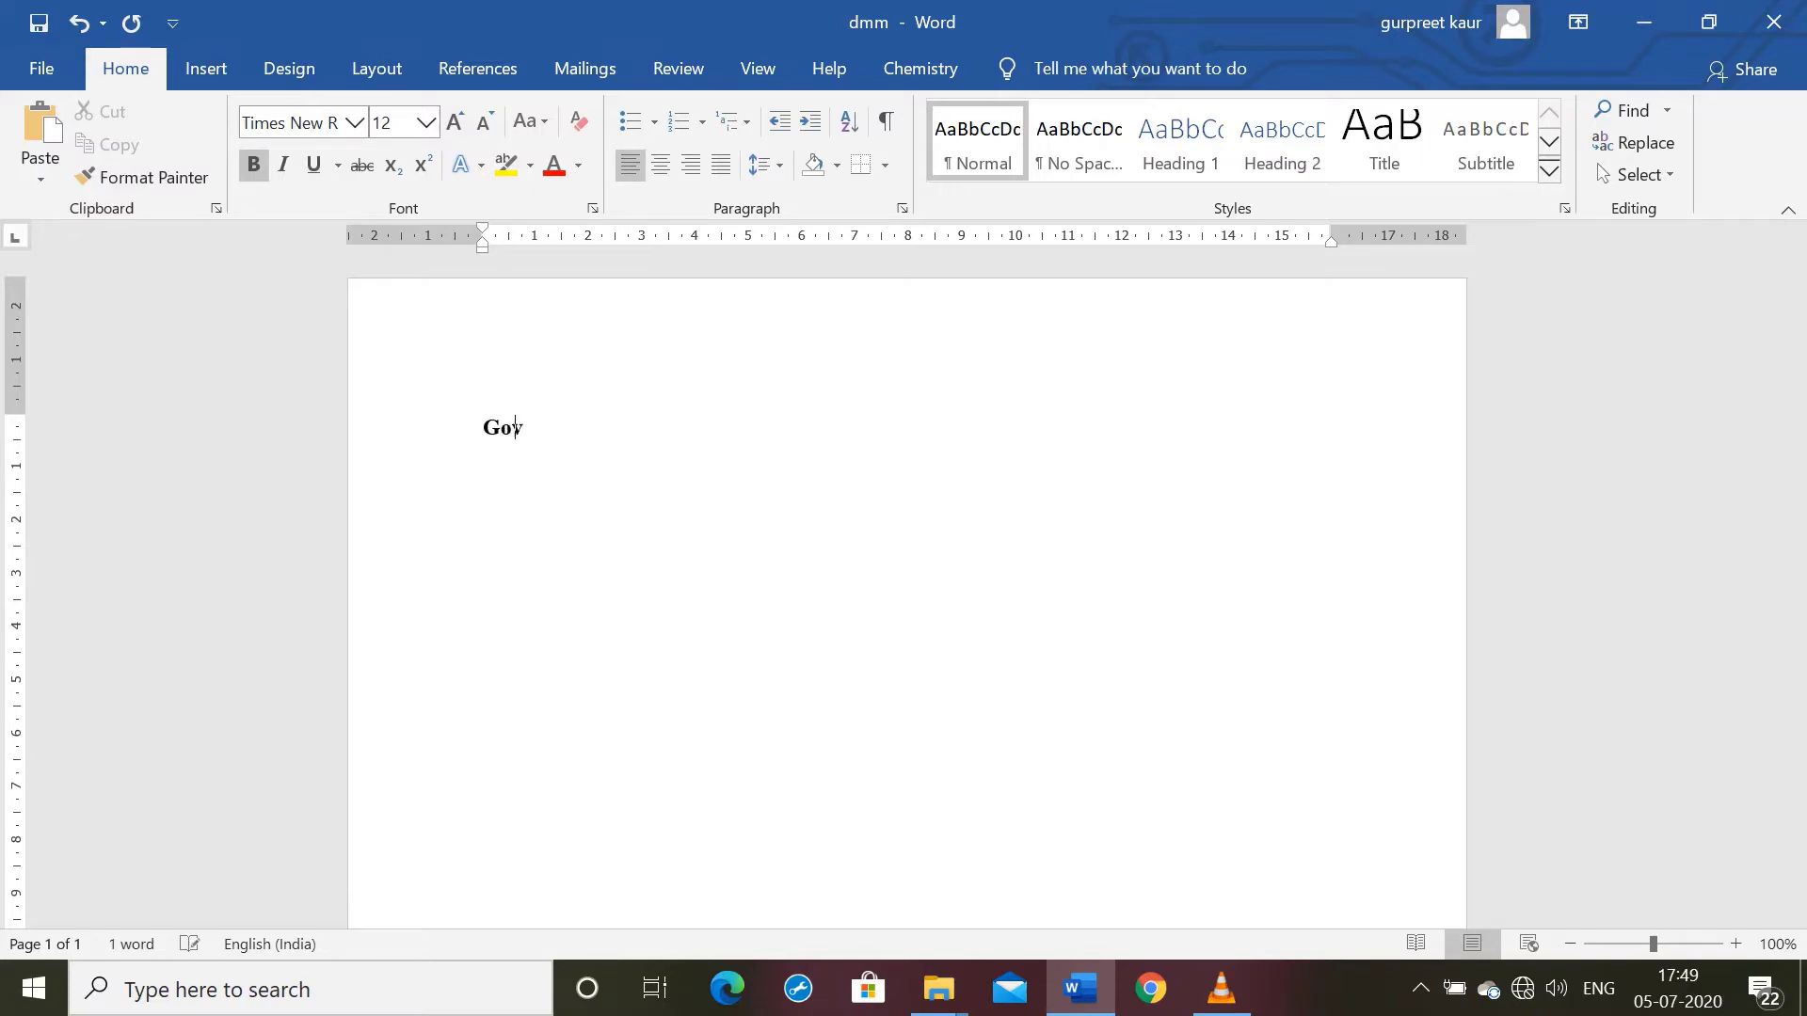
pyautogui.write('t ITI ')
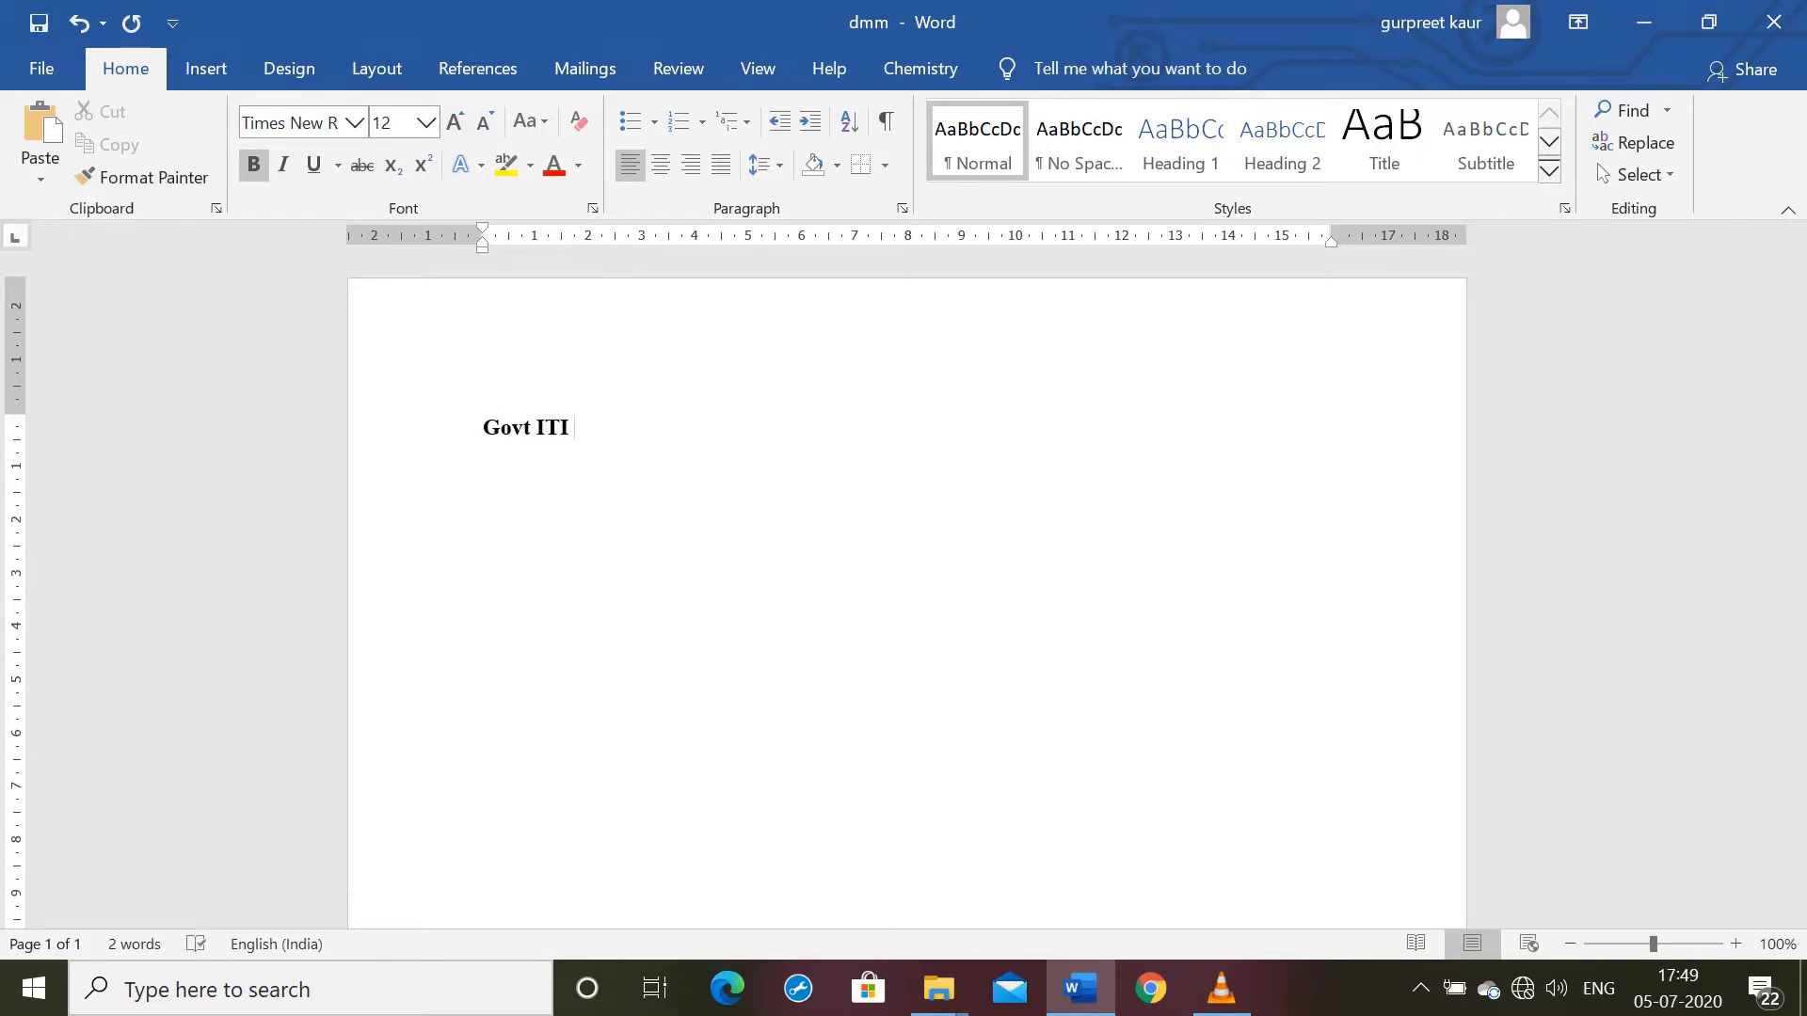
pyautogui.write('Ludhiana.')
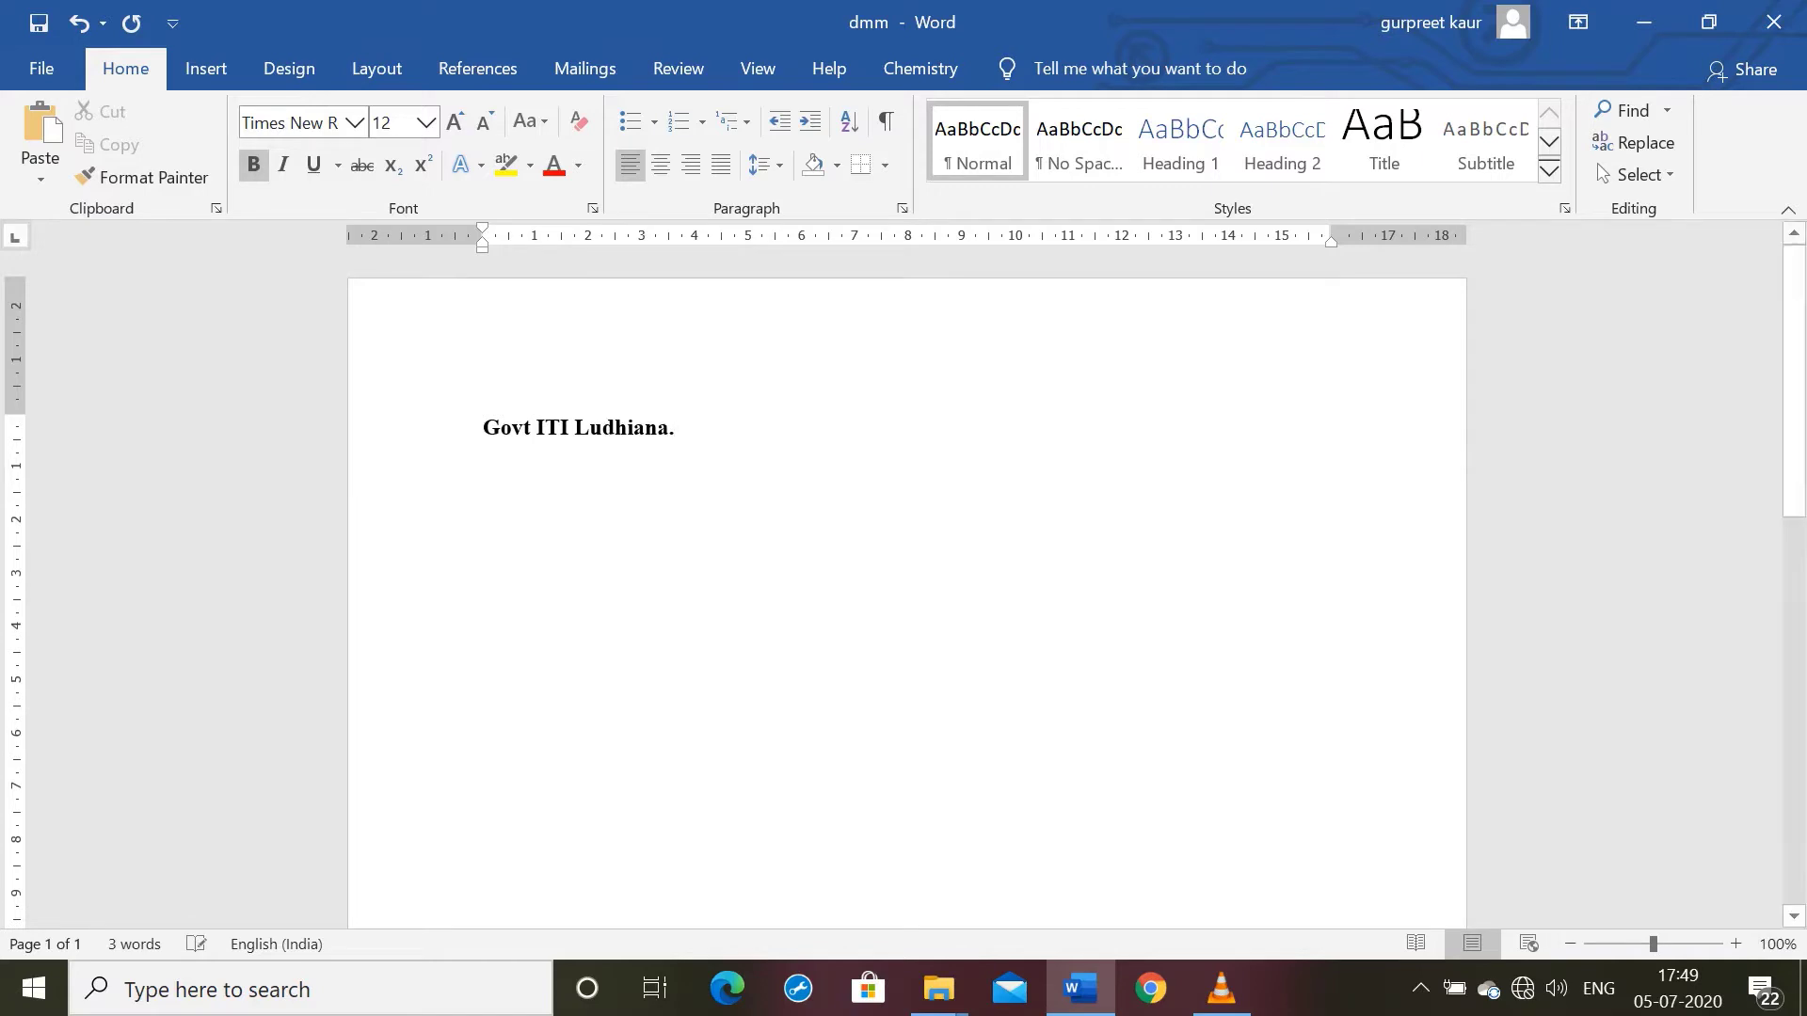
# Step: Save the dmm document and close Word
pyautogui.hotkey('alt', 'f')
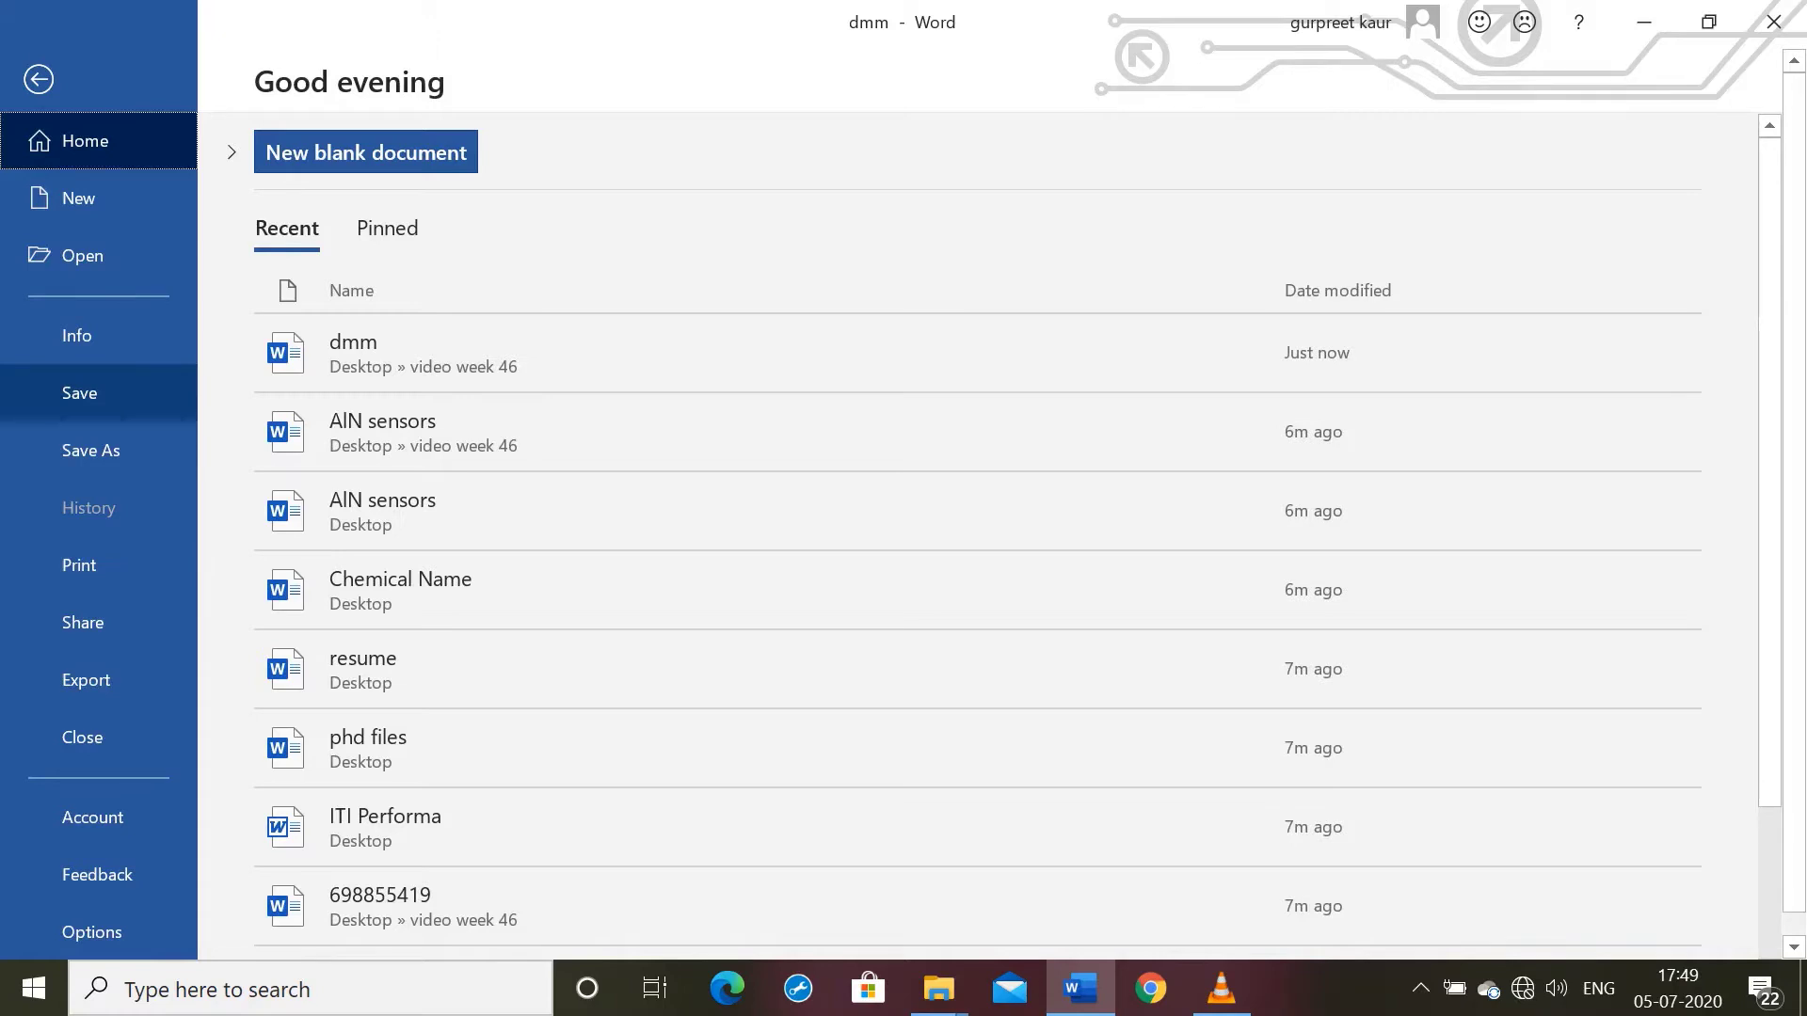
pyautogui.press('Return')
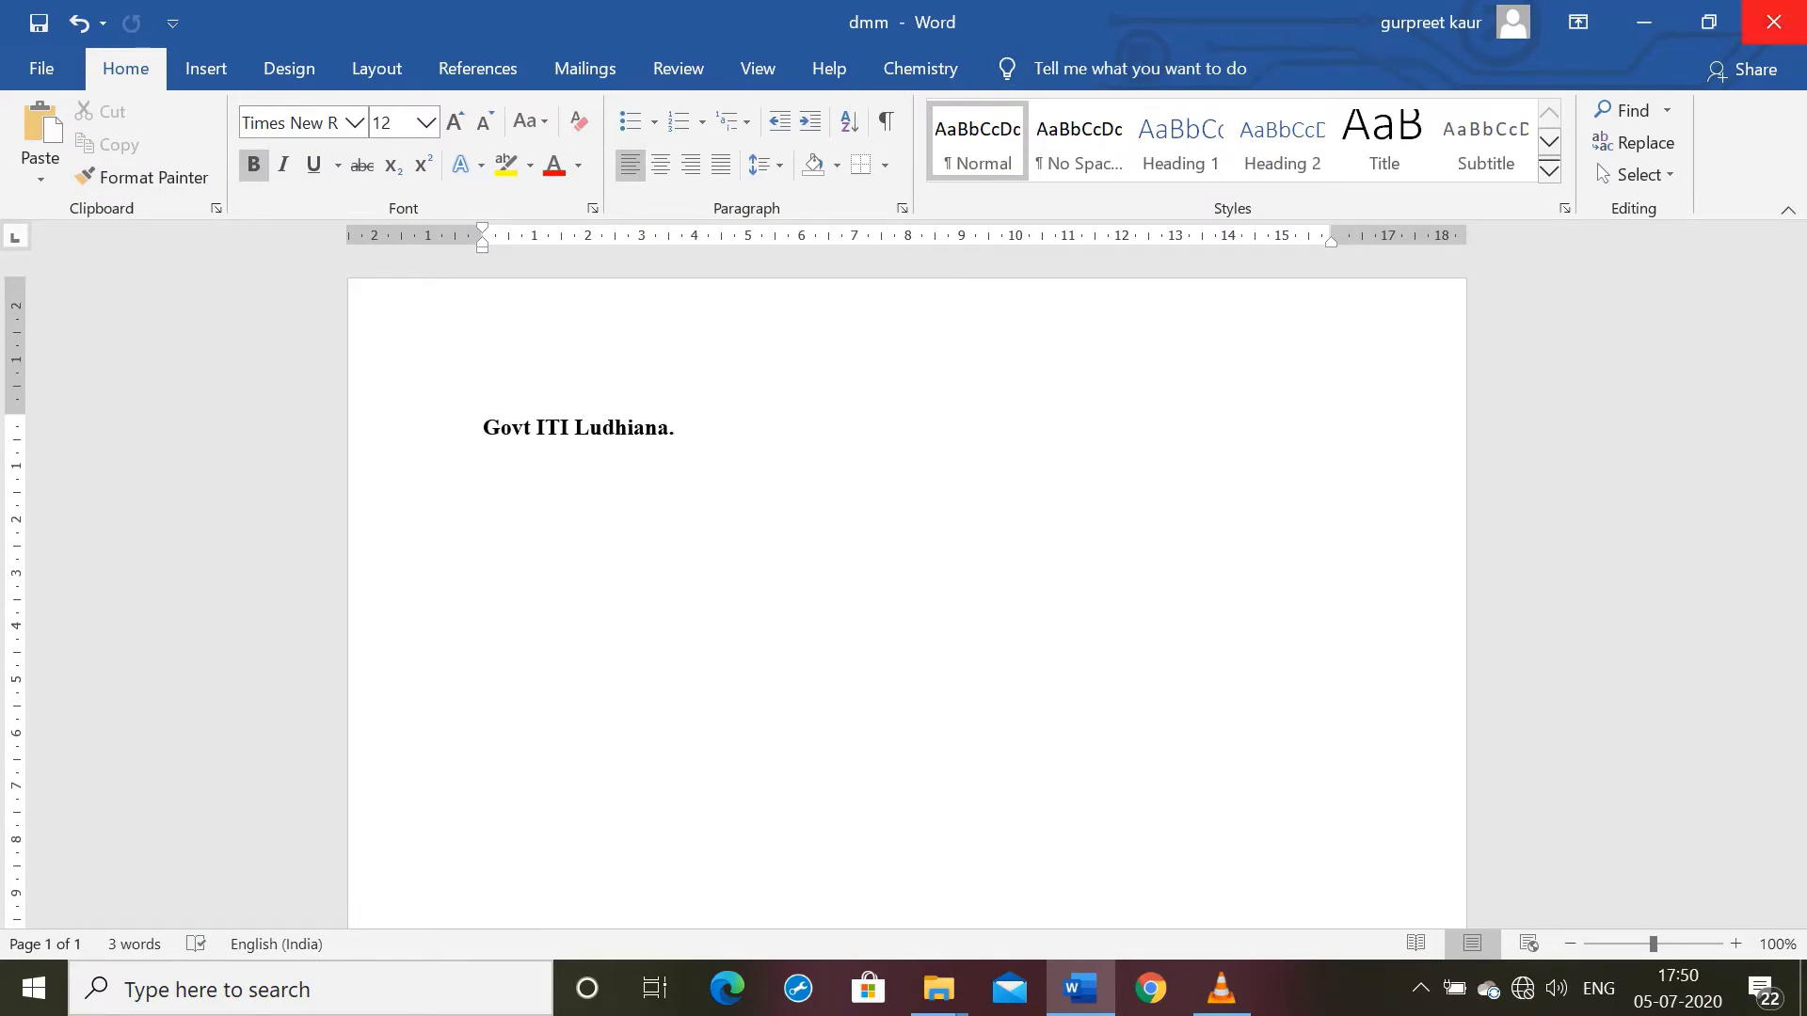
pyautogui.click(1773, 22)
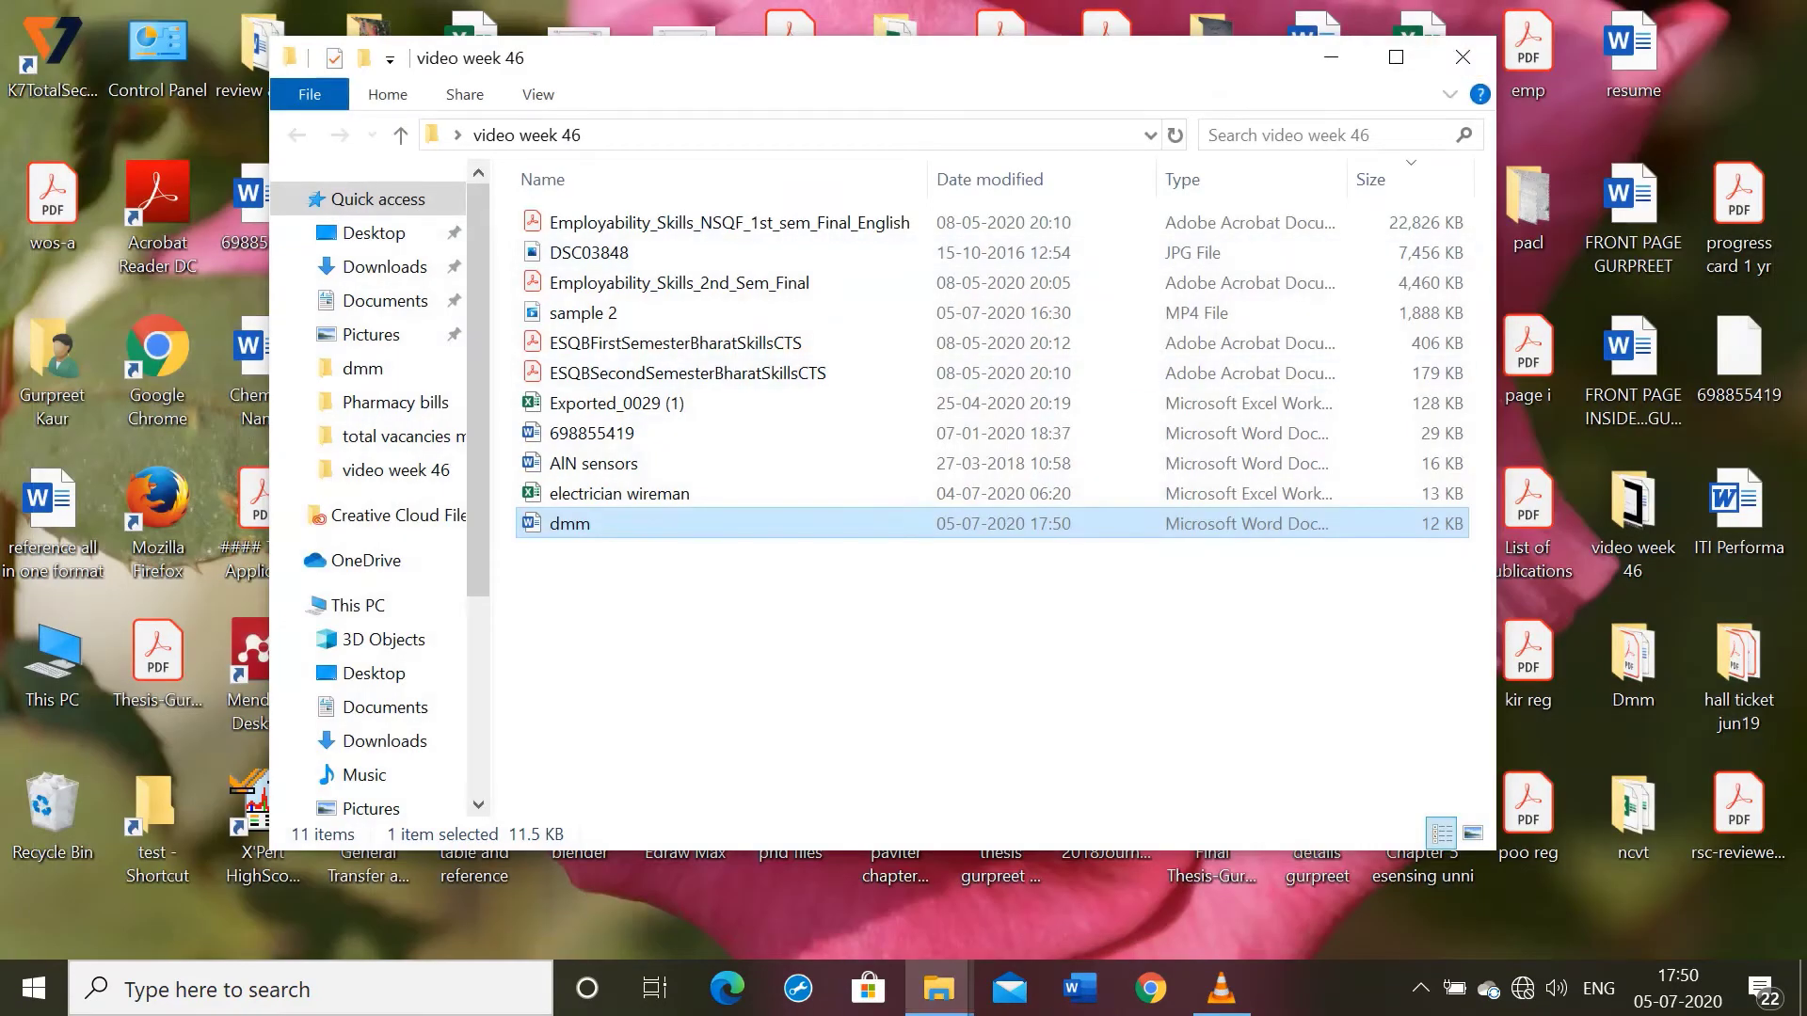
# Step: Recheck dmm, then create a new Excel worksheet named 'dmm1' in the folder and open it
pyautogui.press('Return')
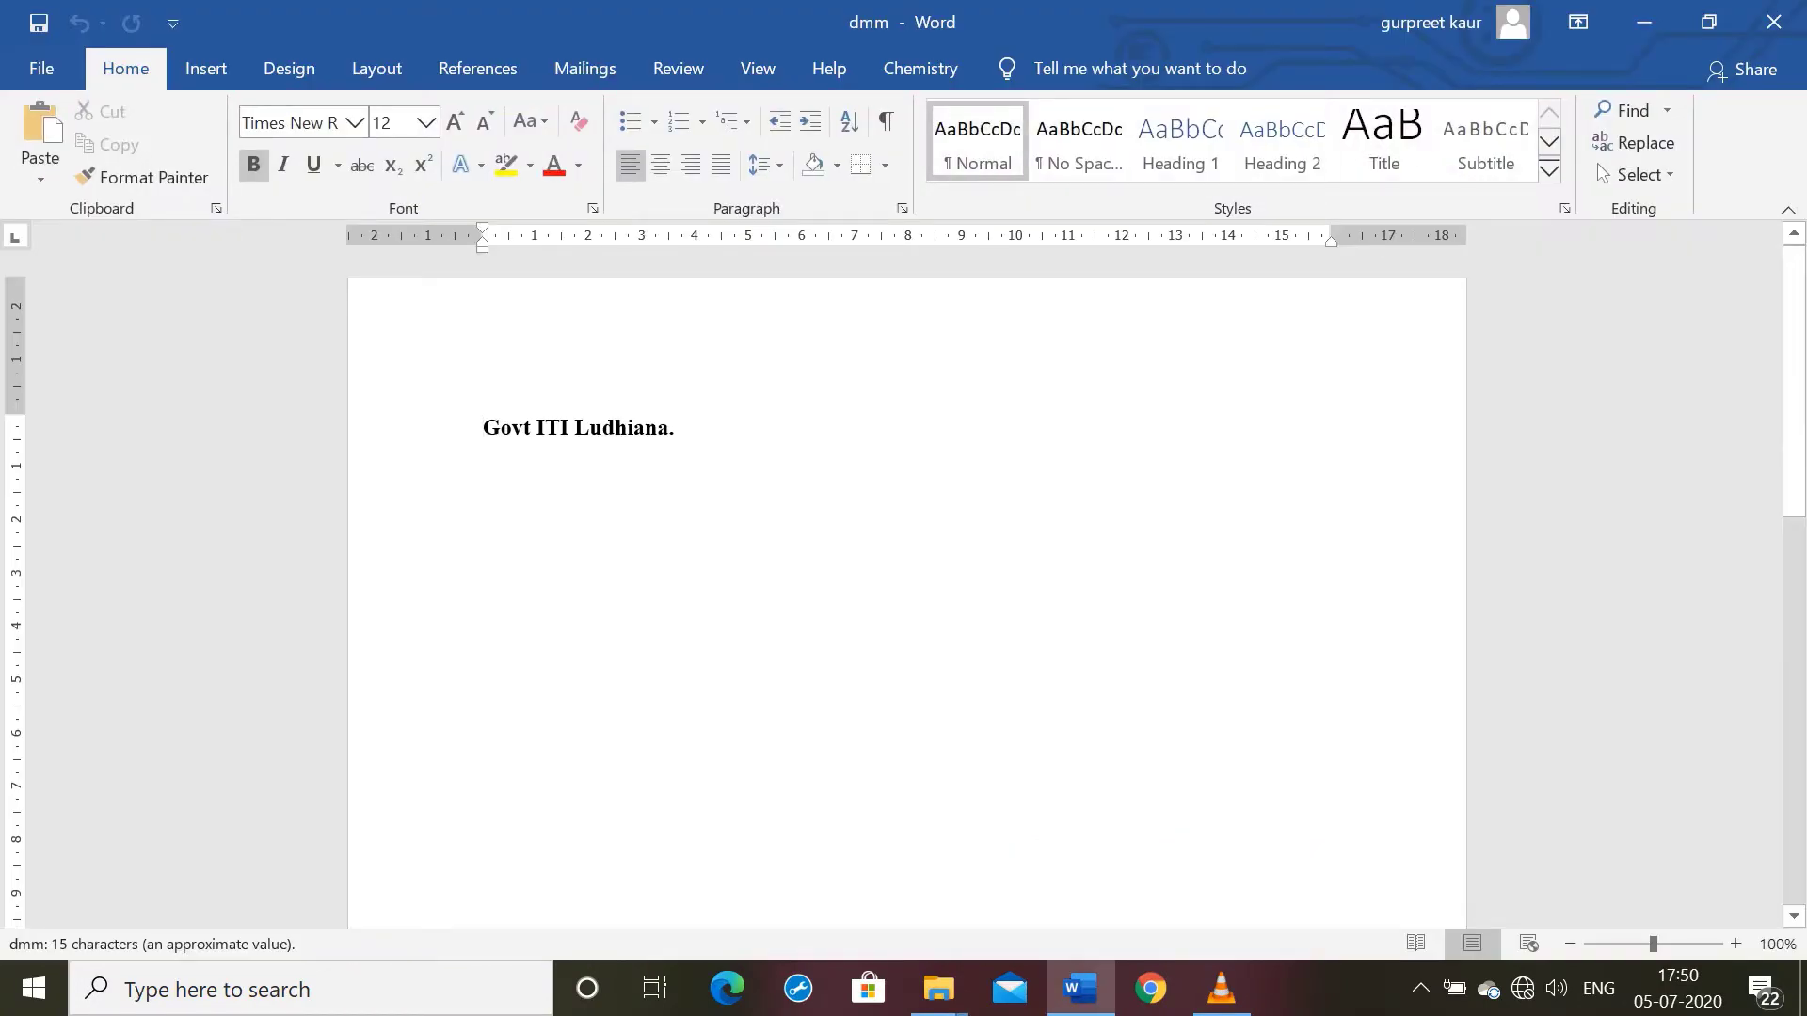
pyautogui.click(1774, 21)
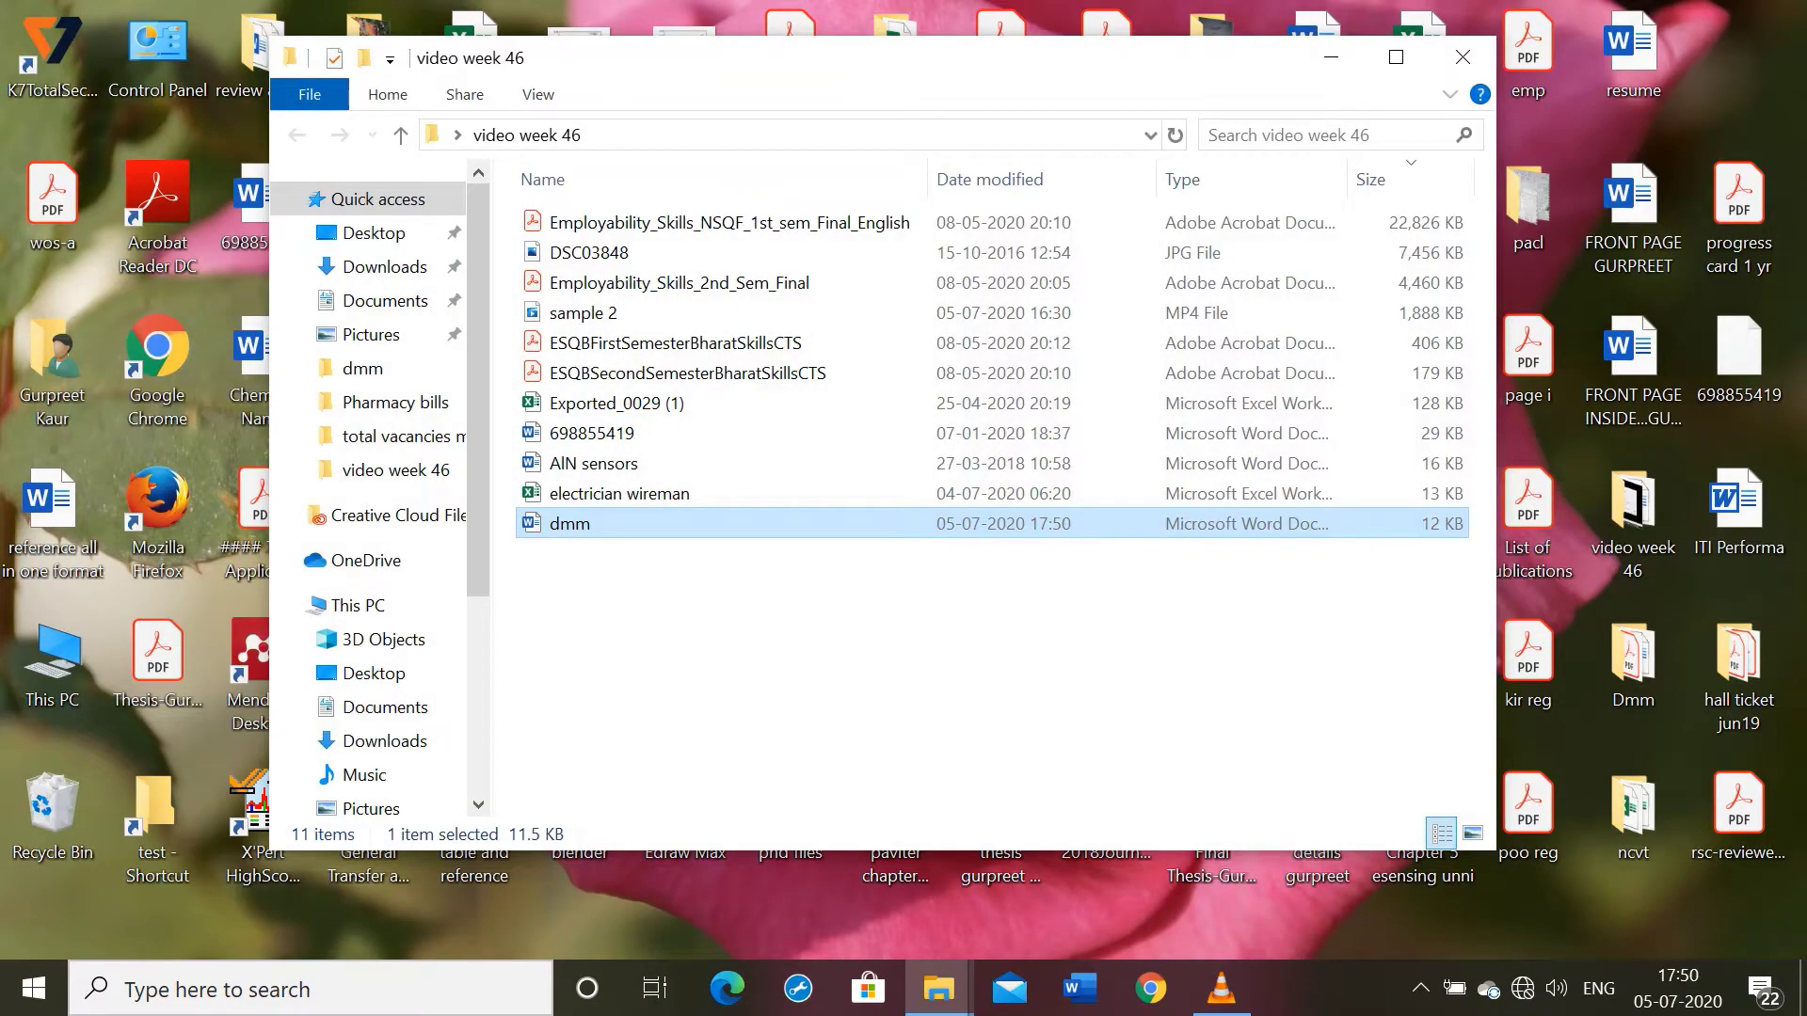
pyautogui.rightClick(670, 182)
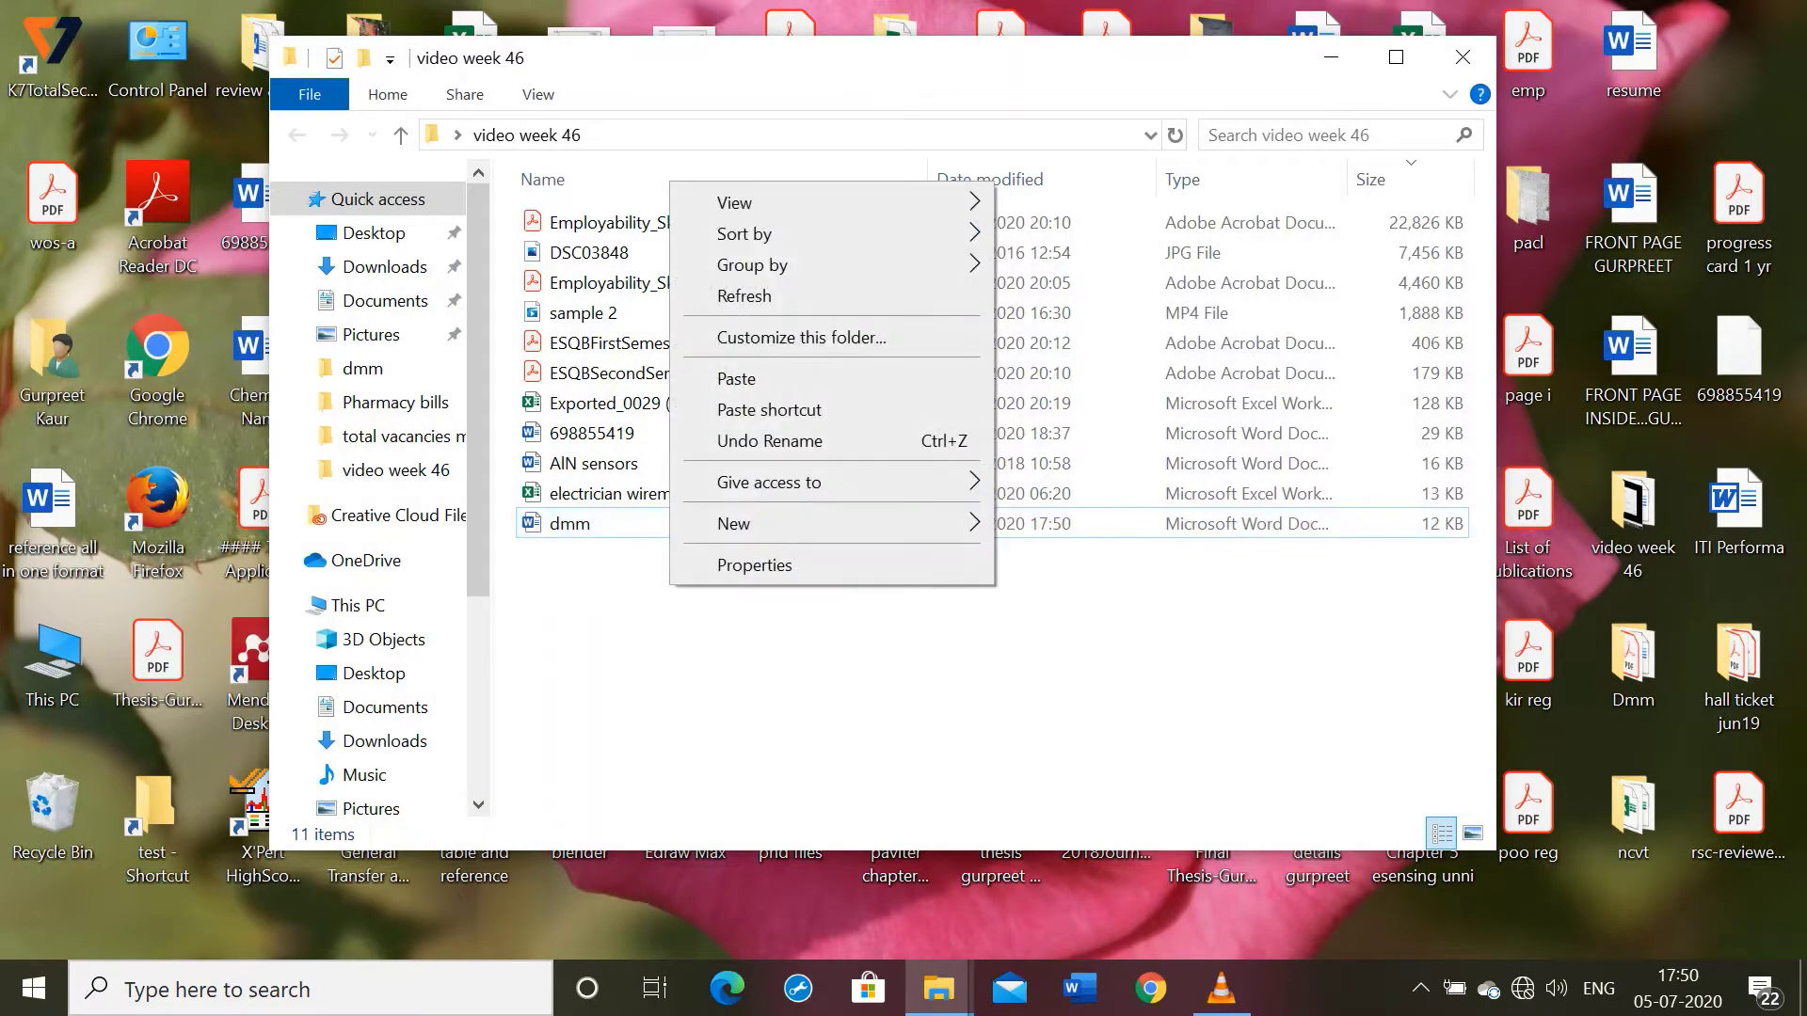
pyautogui.moveTo(734, 523)
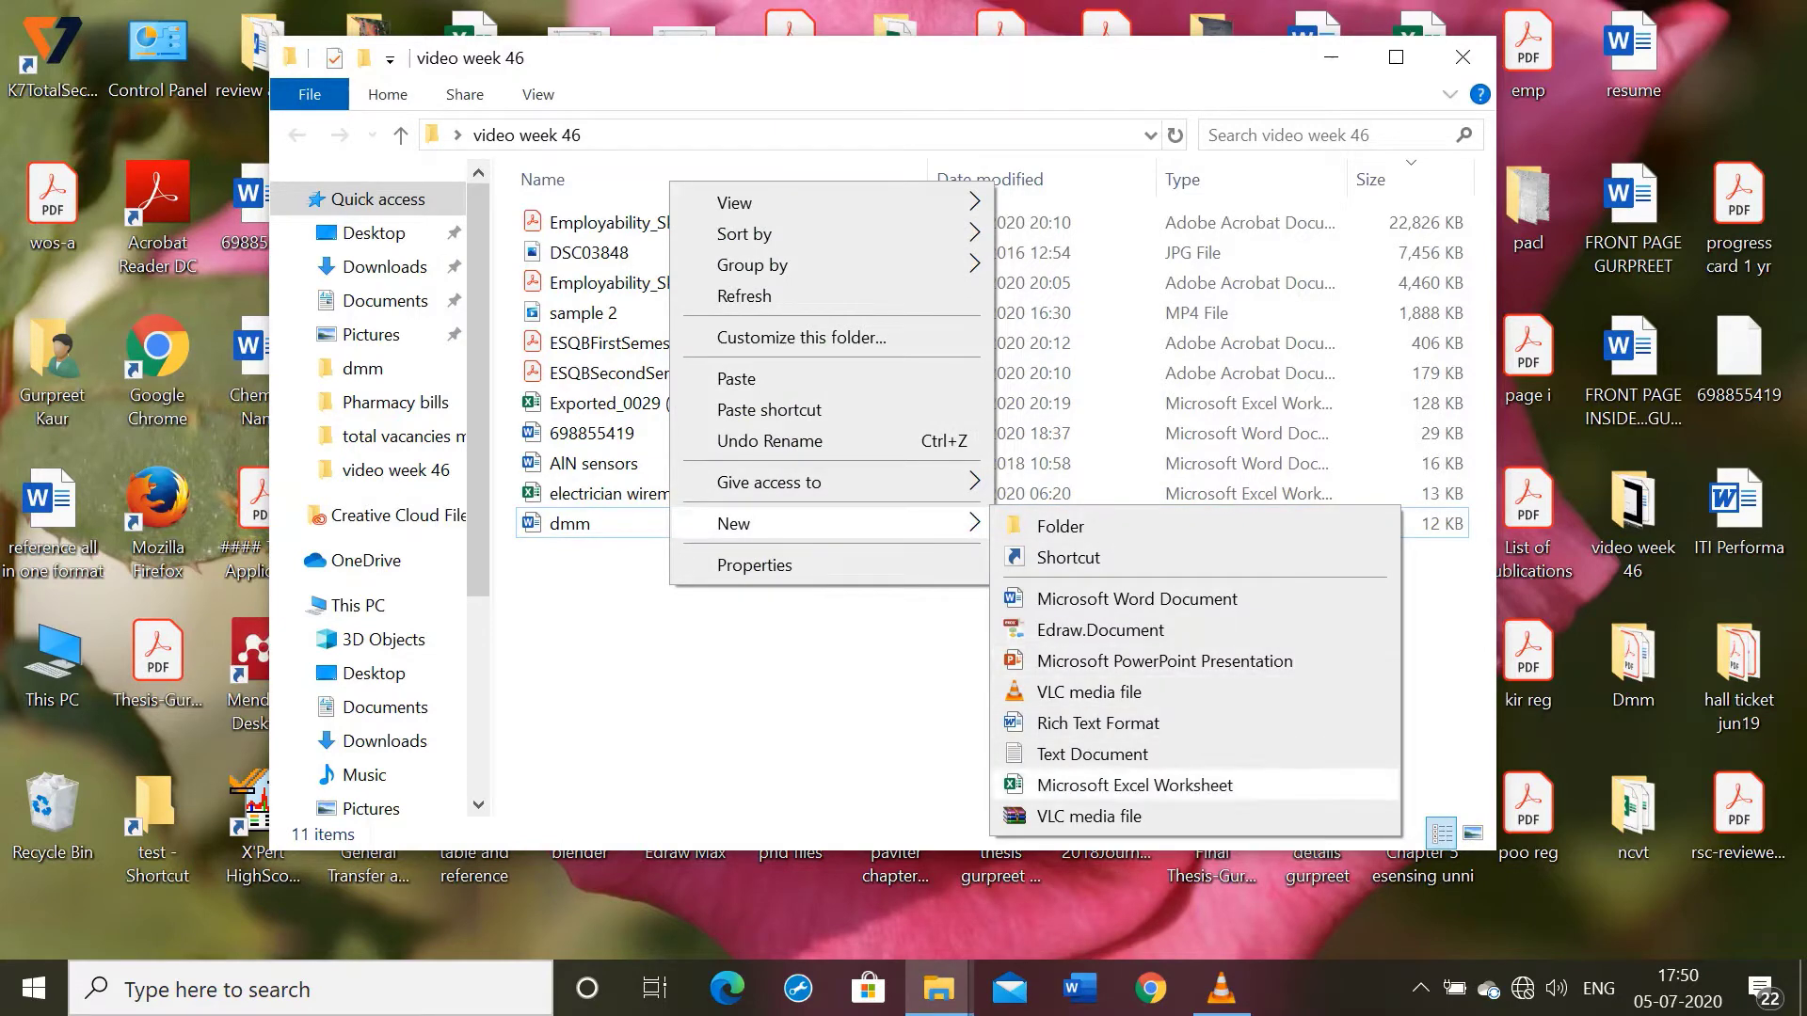
pyautogui.click(1134, 785)
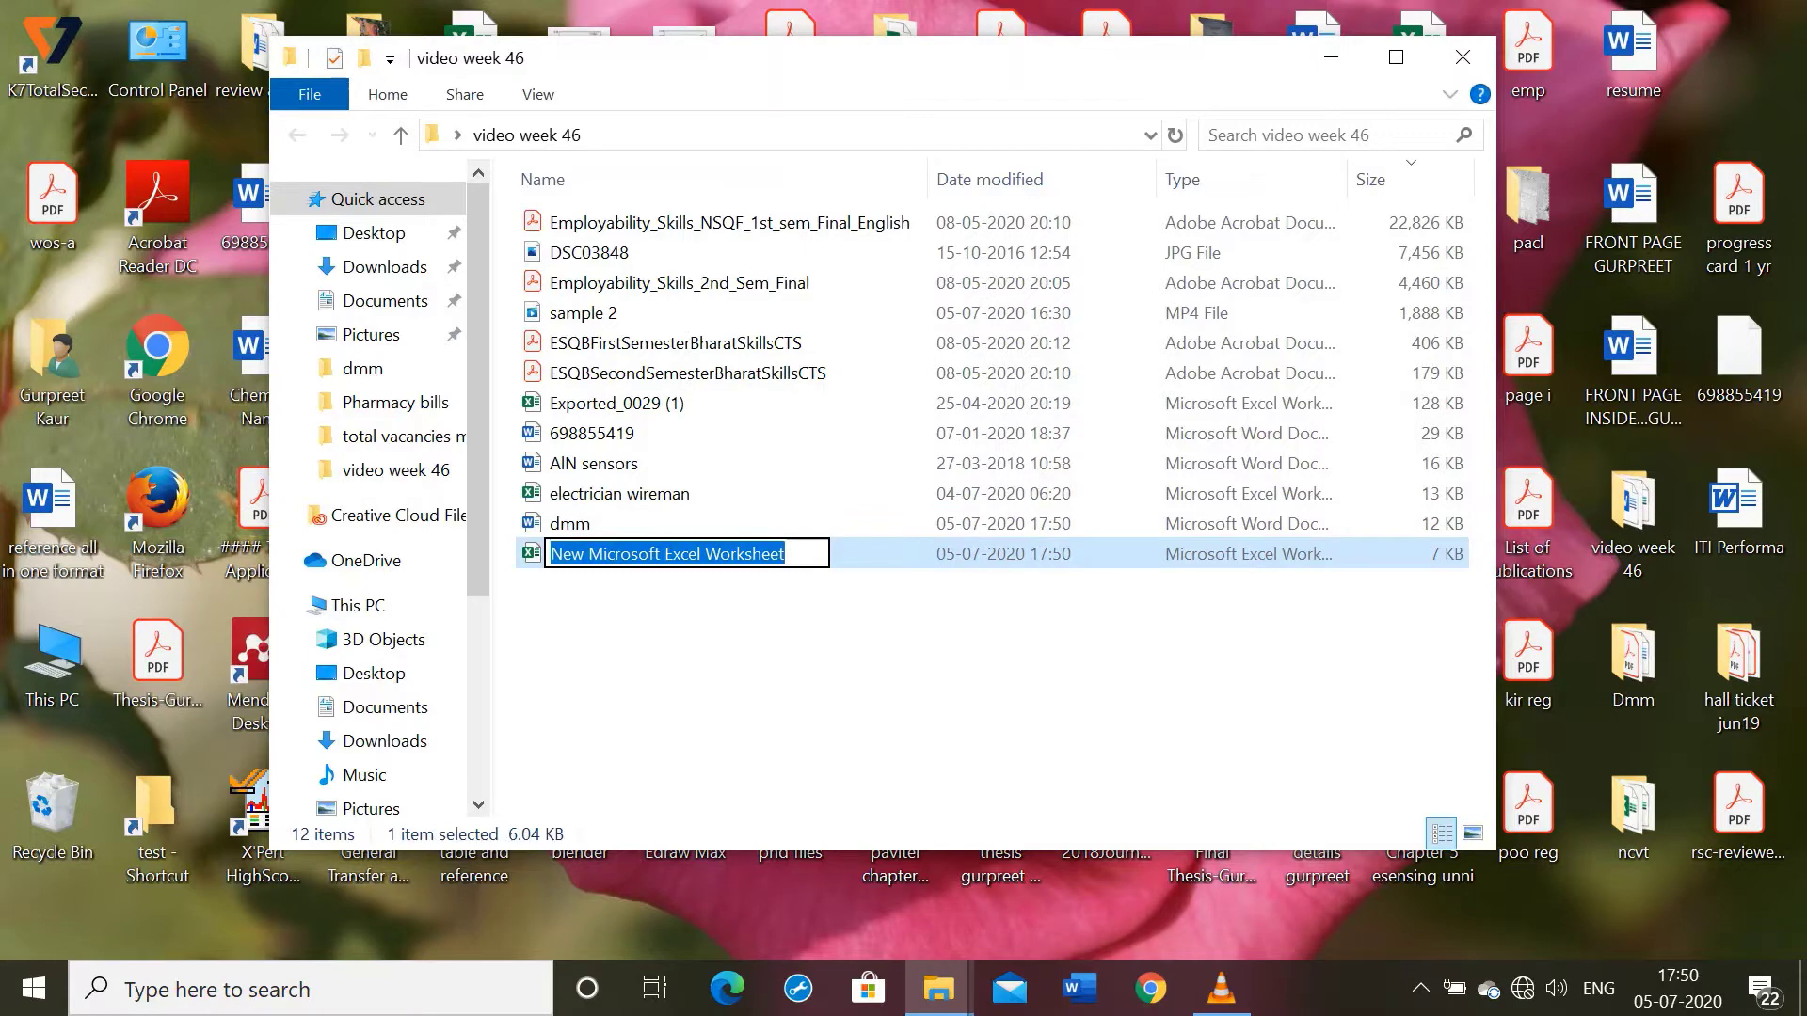
pyautogui.write('dmm')
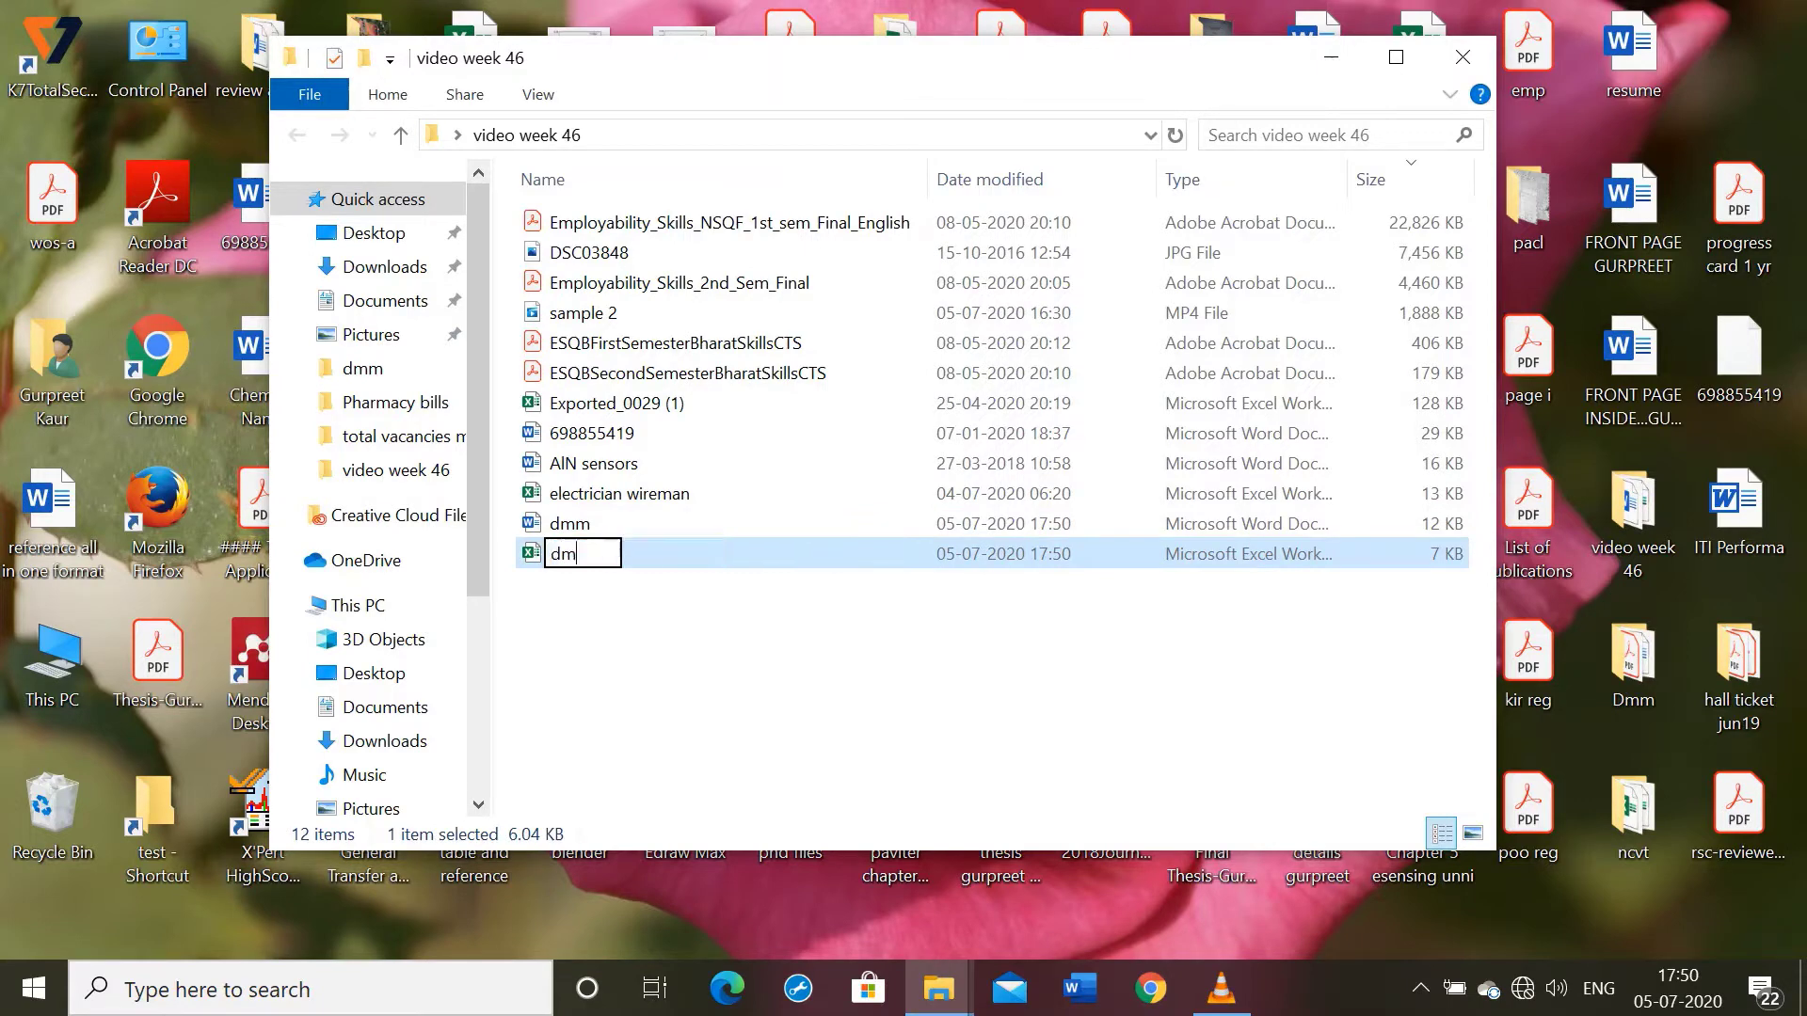
pyautogui.write('1')
pyautogui.press('Return')
pyautogui.press('Return')
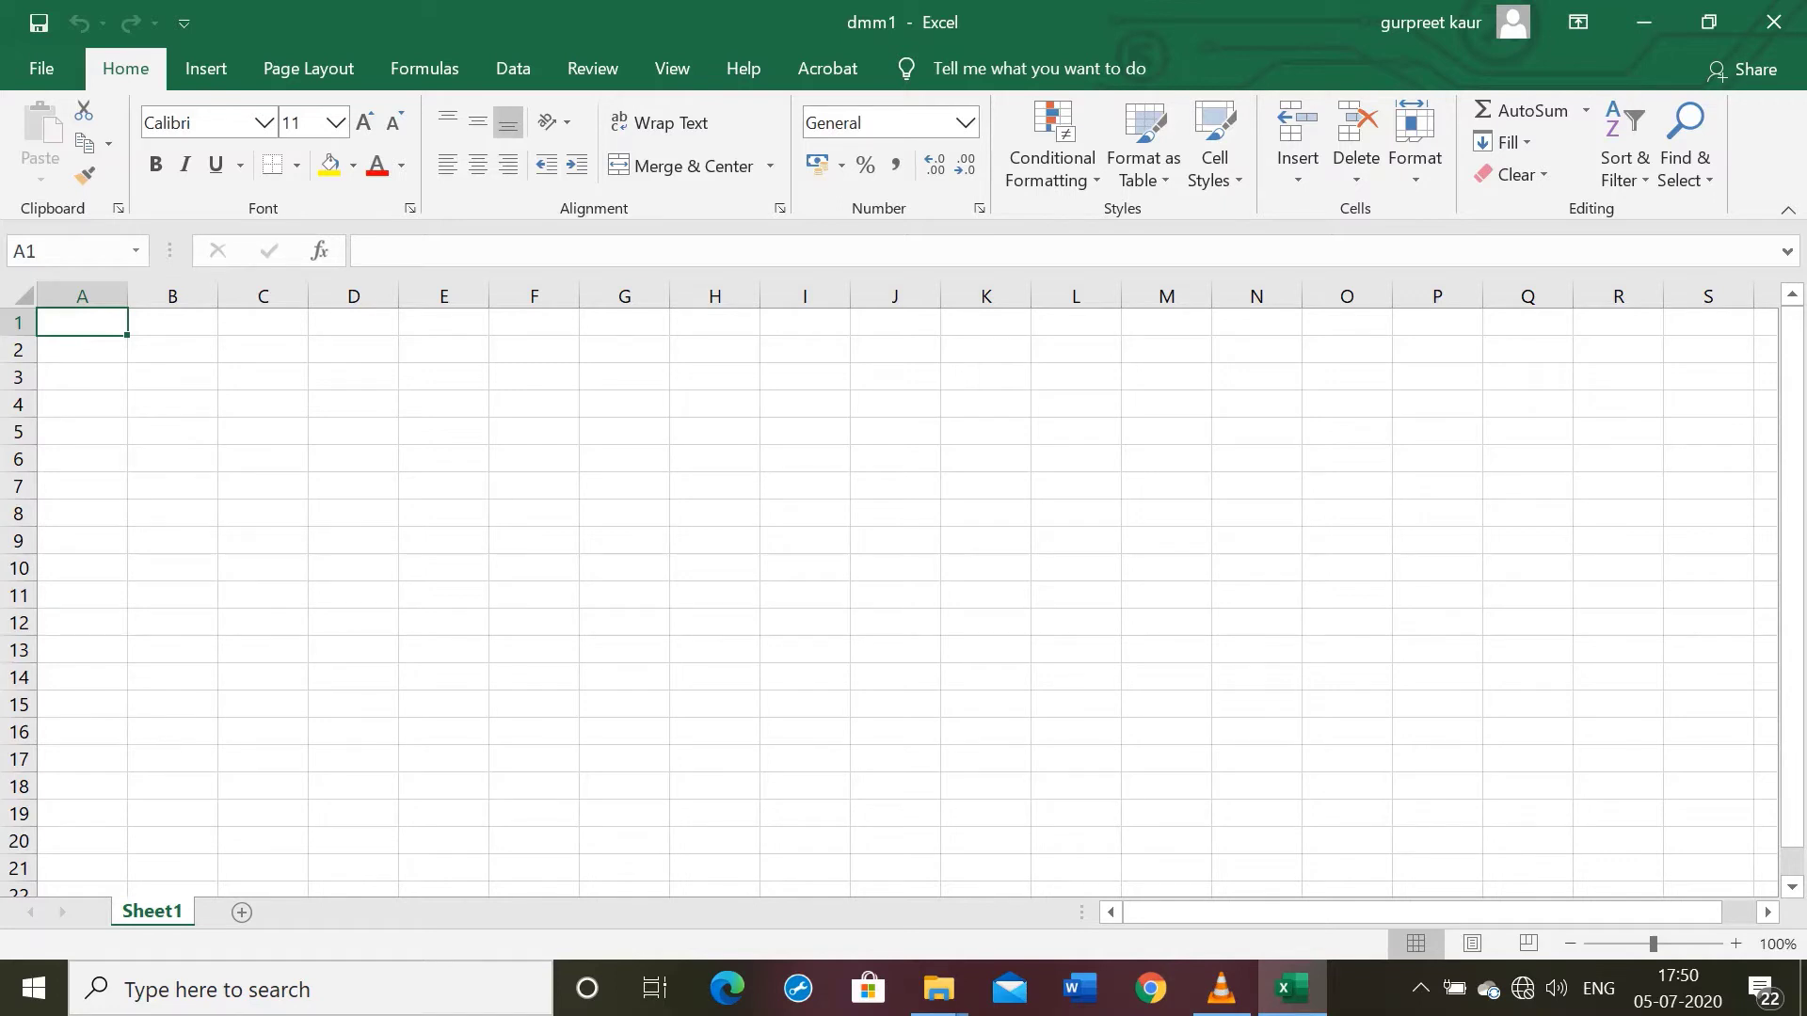
# Step: Enter the headers Sr NO, Name and Roll No. in row 1
pyautogui.write('S')
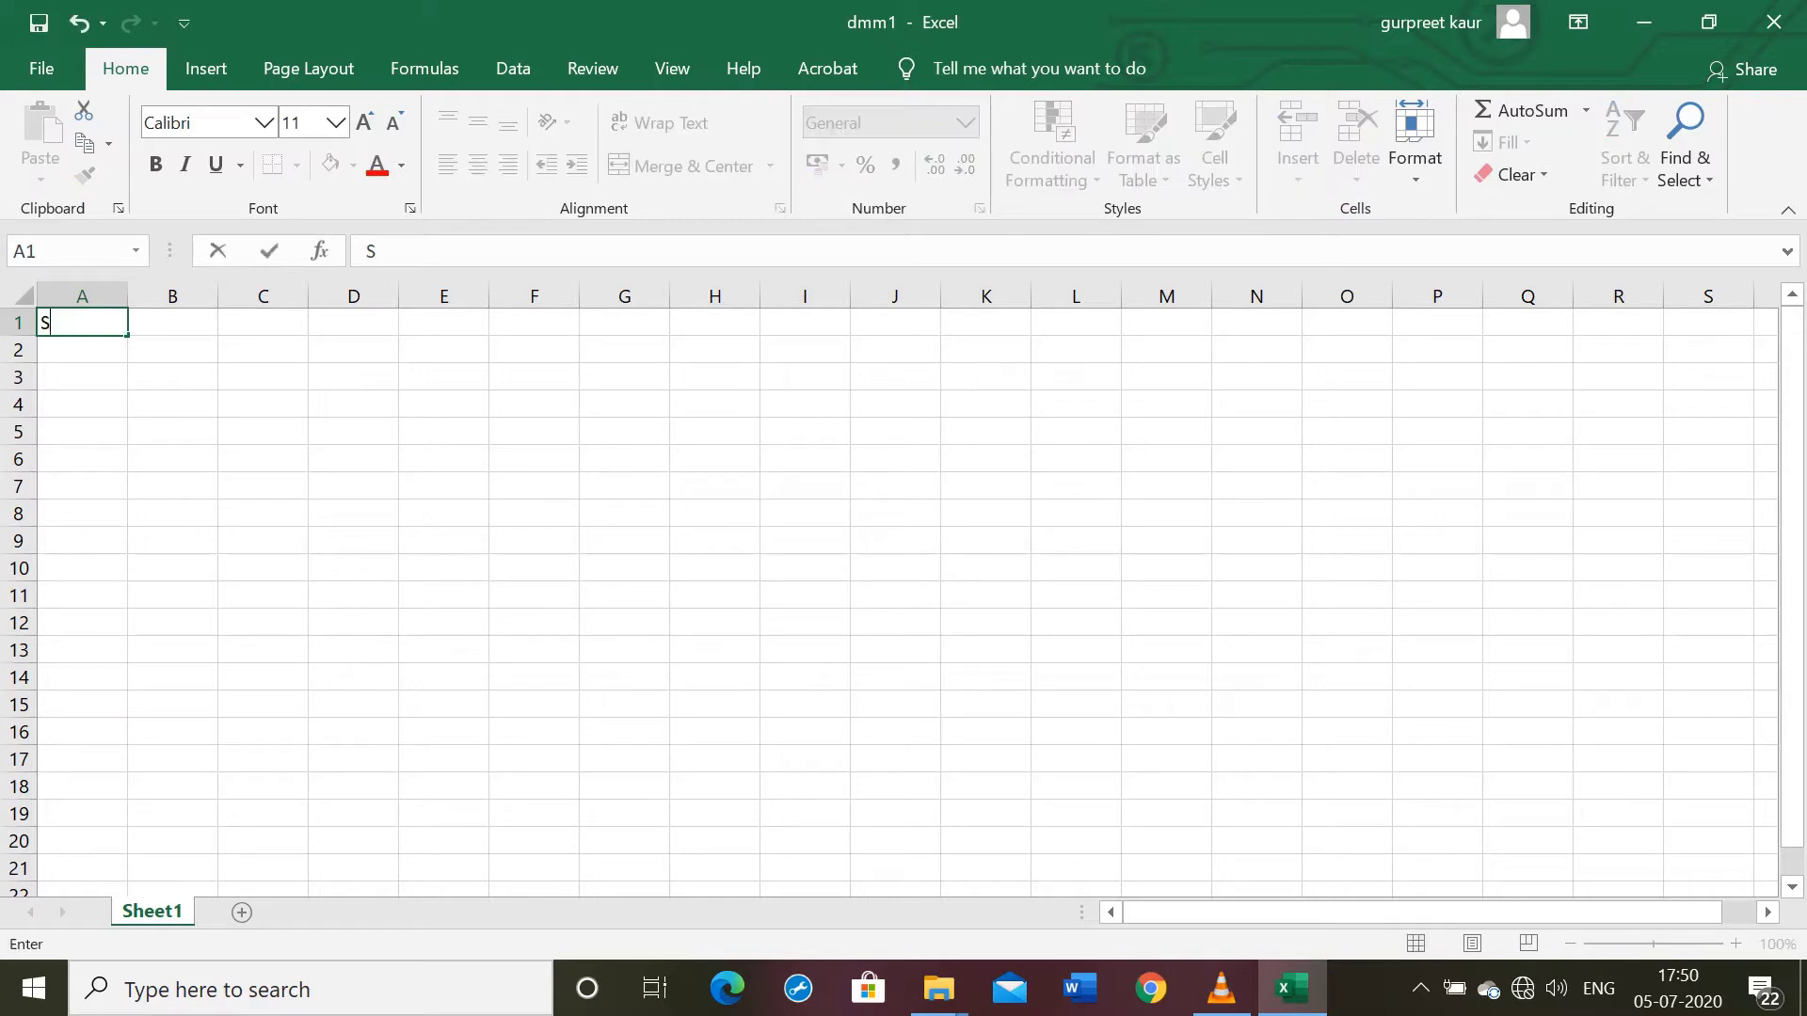
pyautogui.write('r NOq')
pyautogui.press('BackSpace')
pyautogui.press('Tab')
pyautogui.write('Namw')
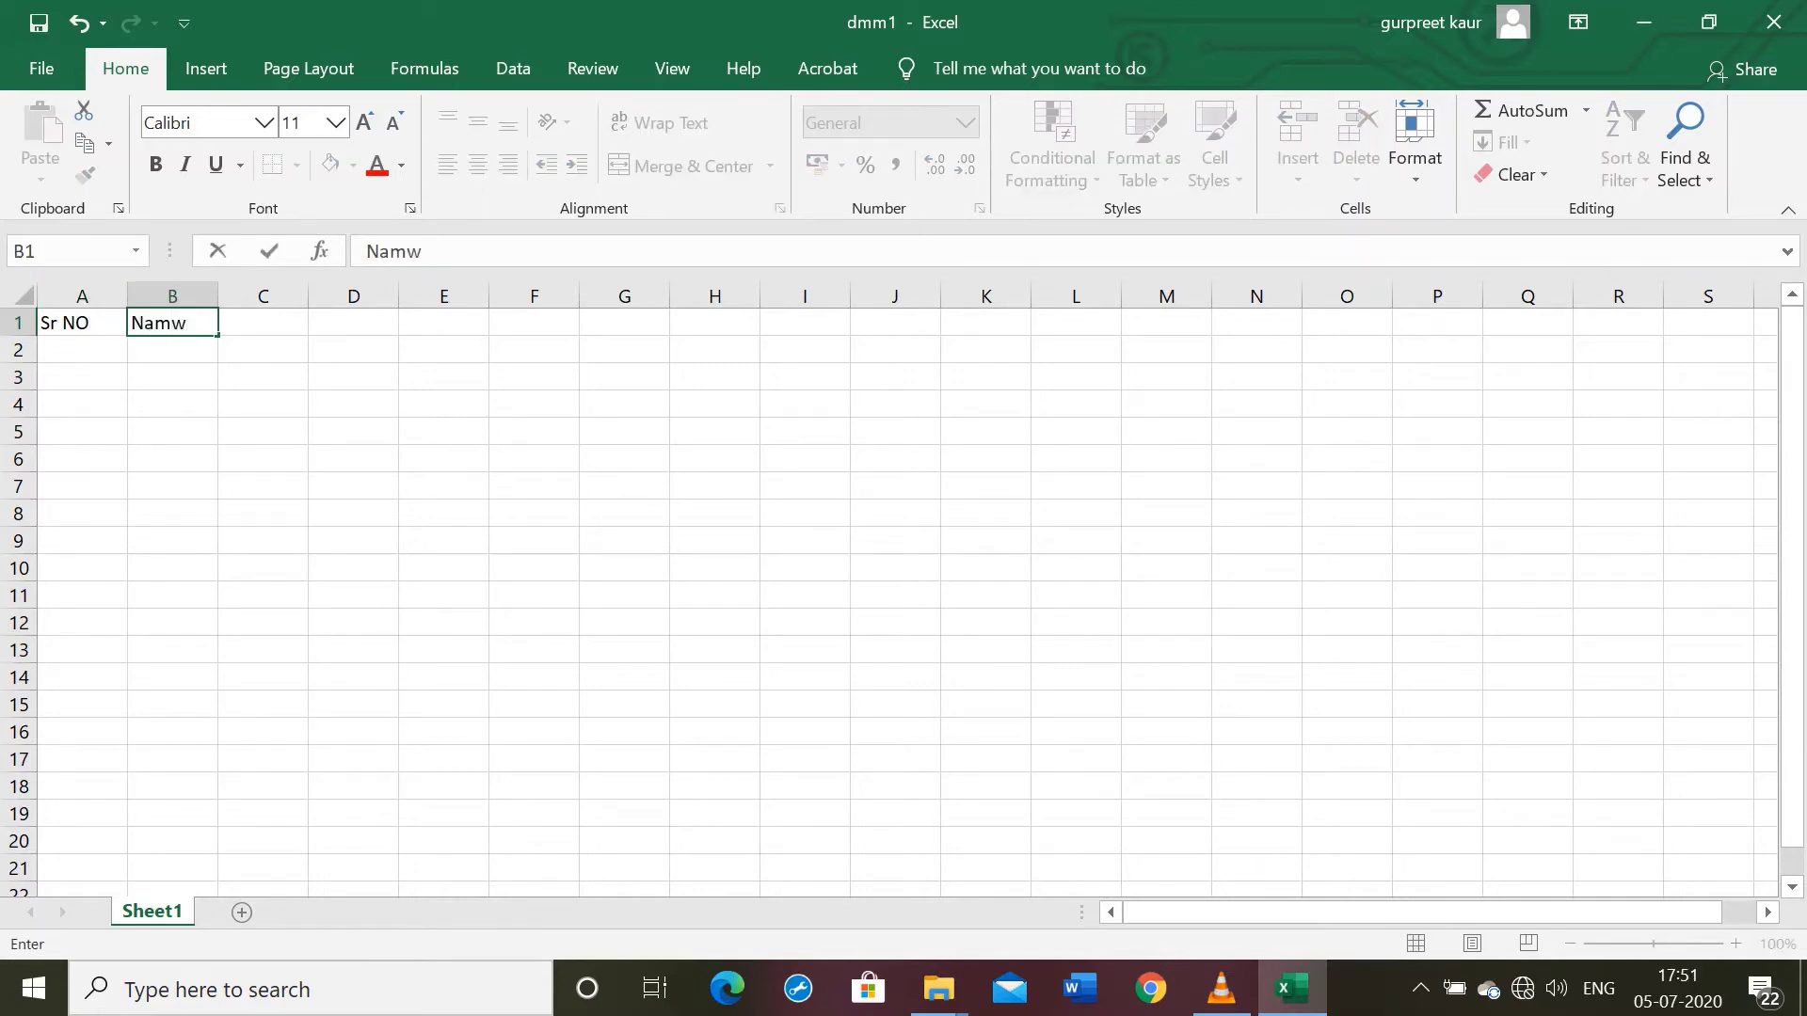
pyautogui.press('BackSpace')
pyautogui.write('e')
pyautogui.press('Tab')
pyautogui.write('Roll')
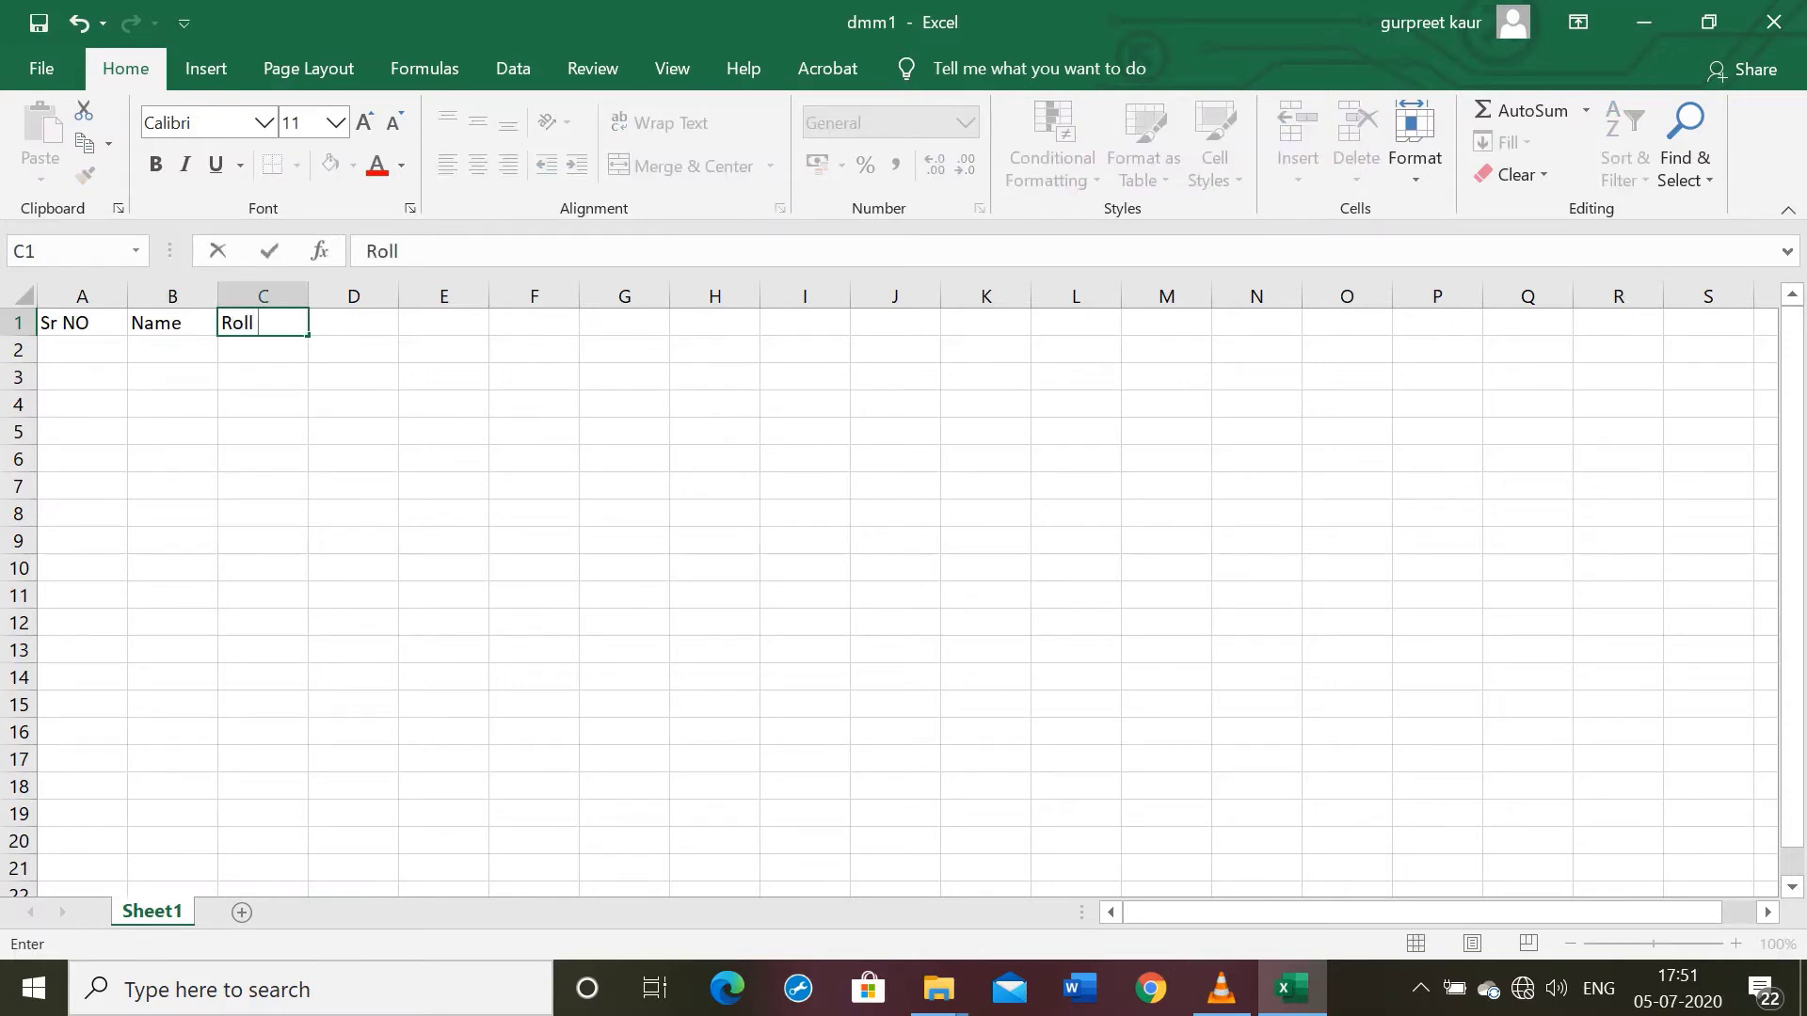
pyautogui.write(' No.')
pyautogui.press('Return')
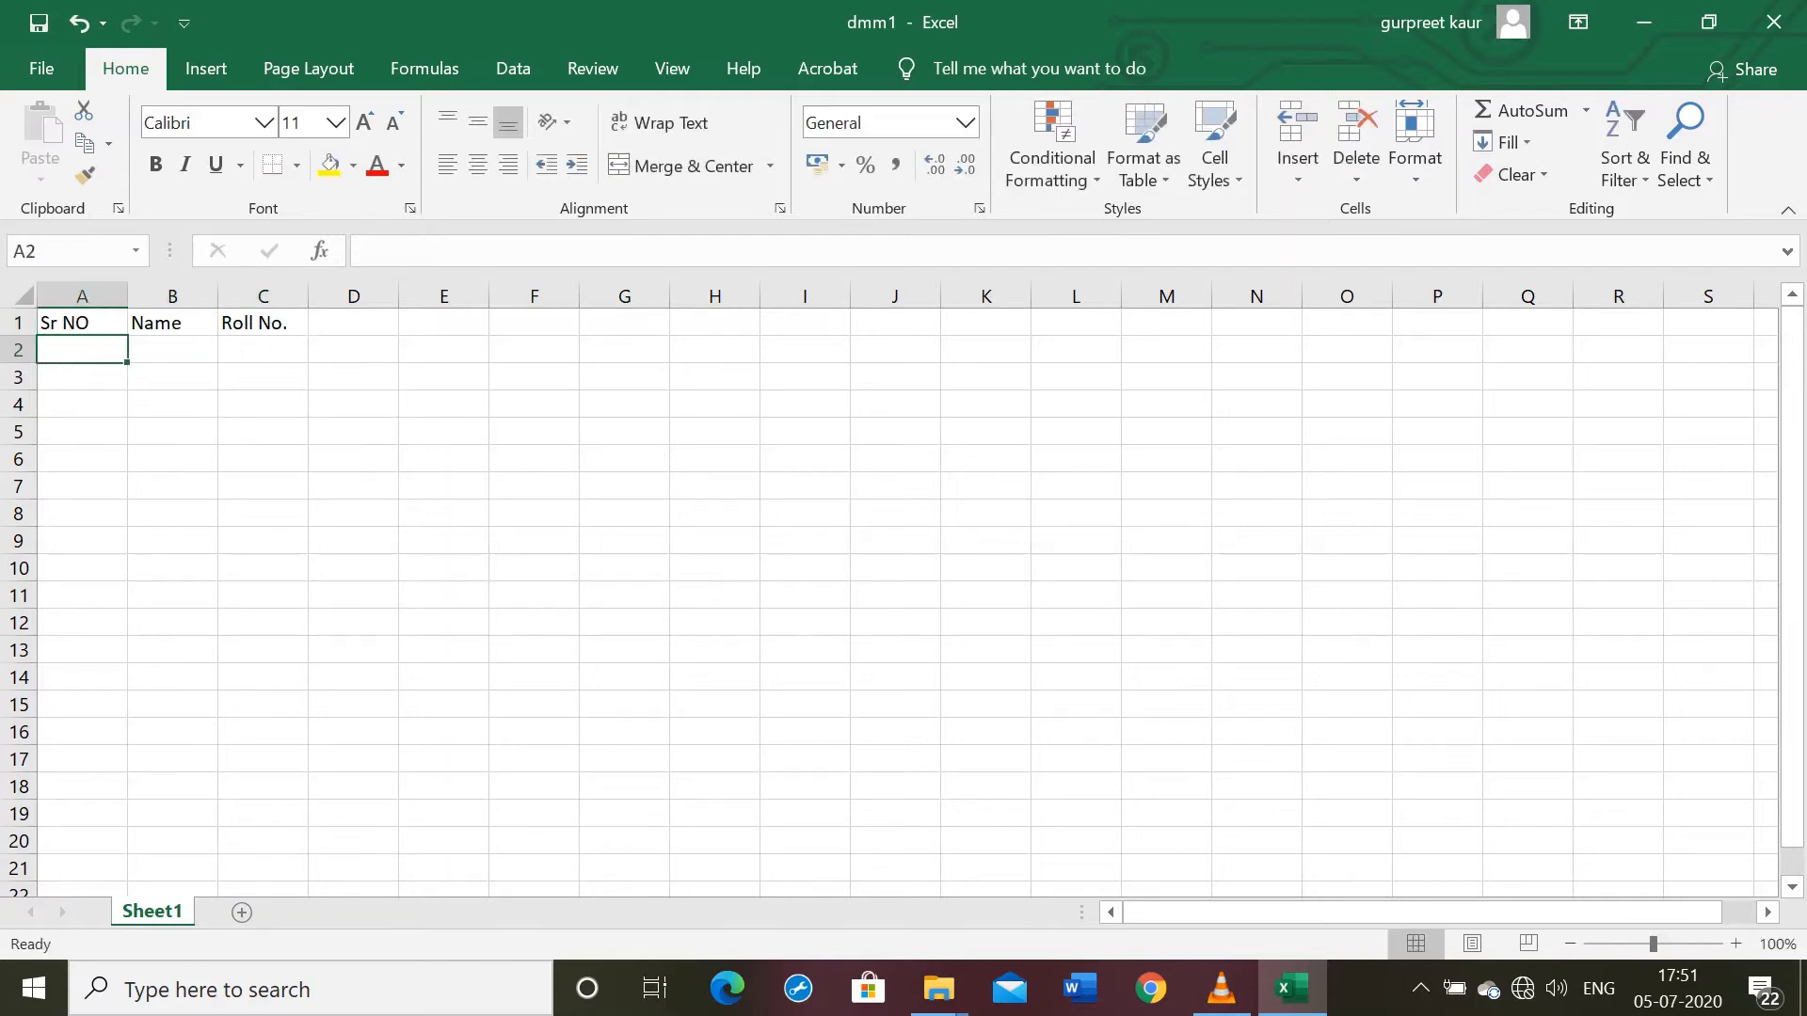
# Step: Add the first entry: 1, Ajay, roll number 23
pyautogui.write('1')
pyautogui.press('Tab')
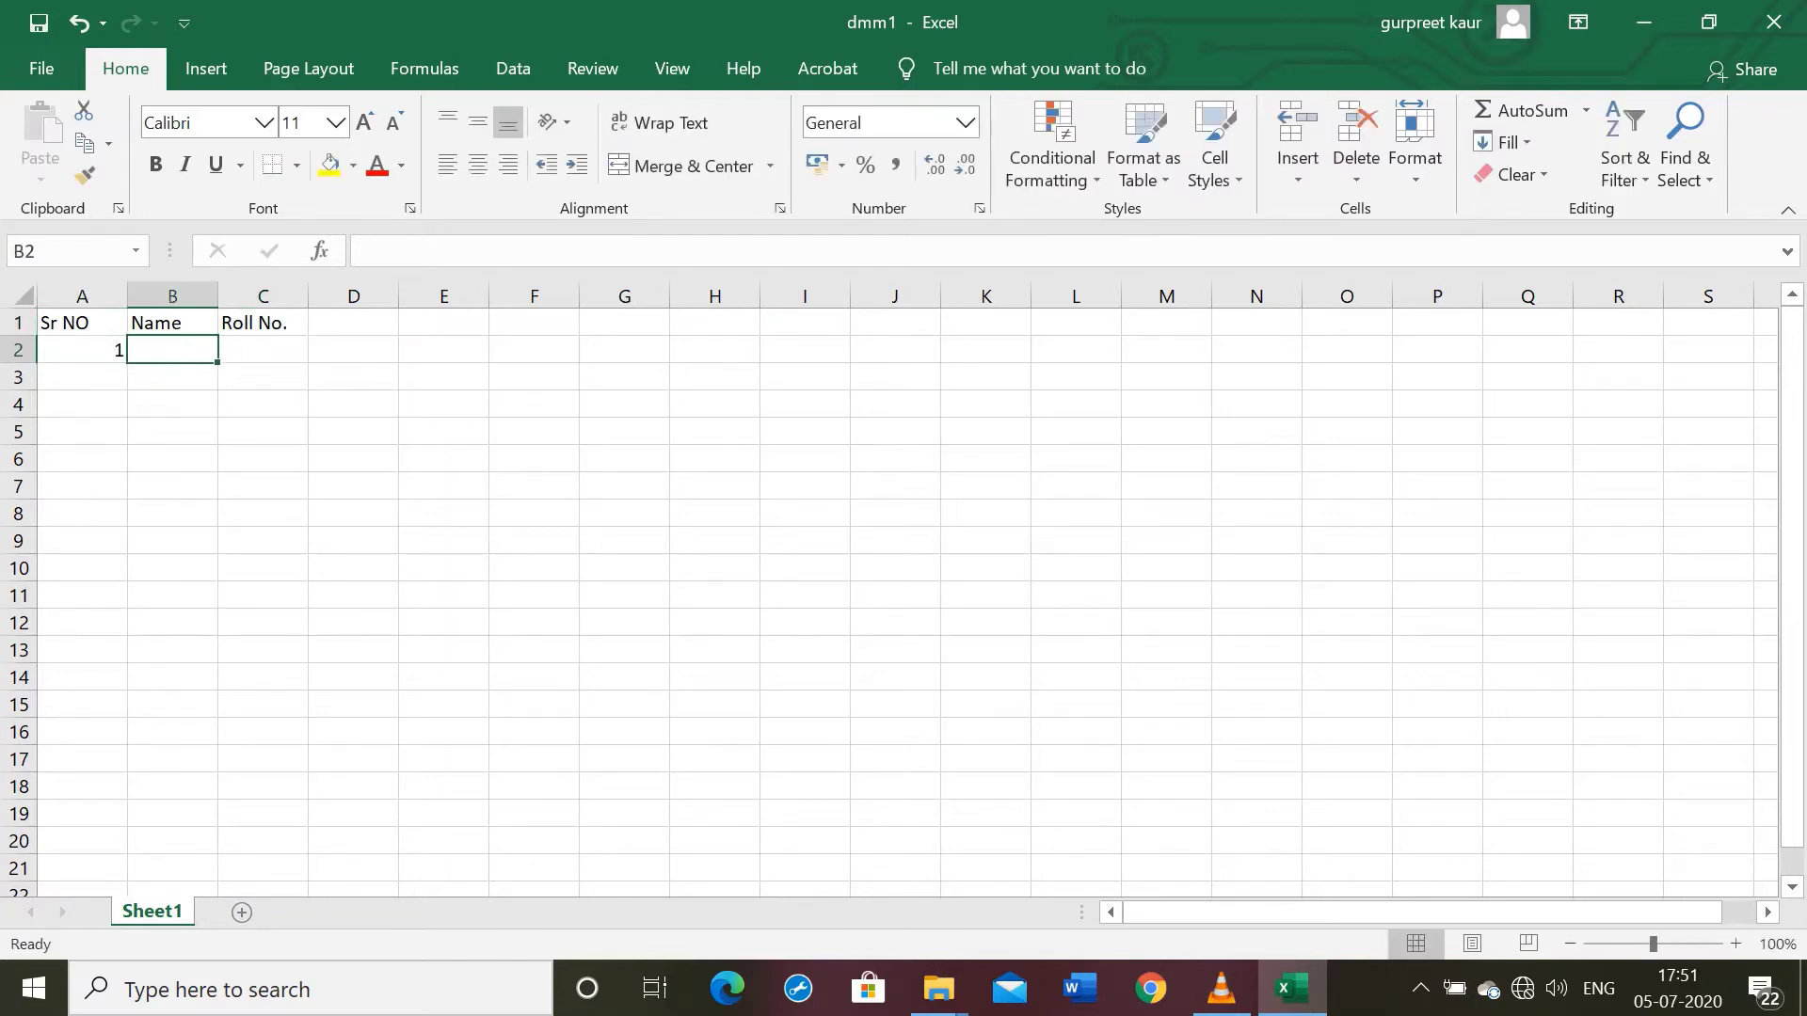
pyautogui.write('Ajs')
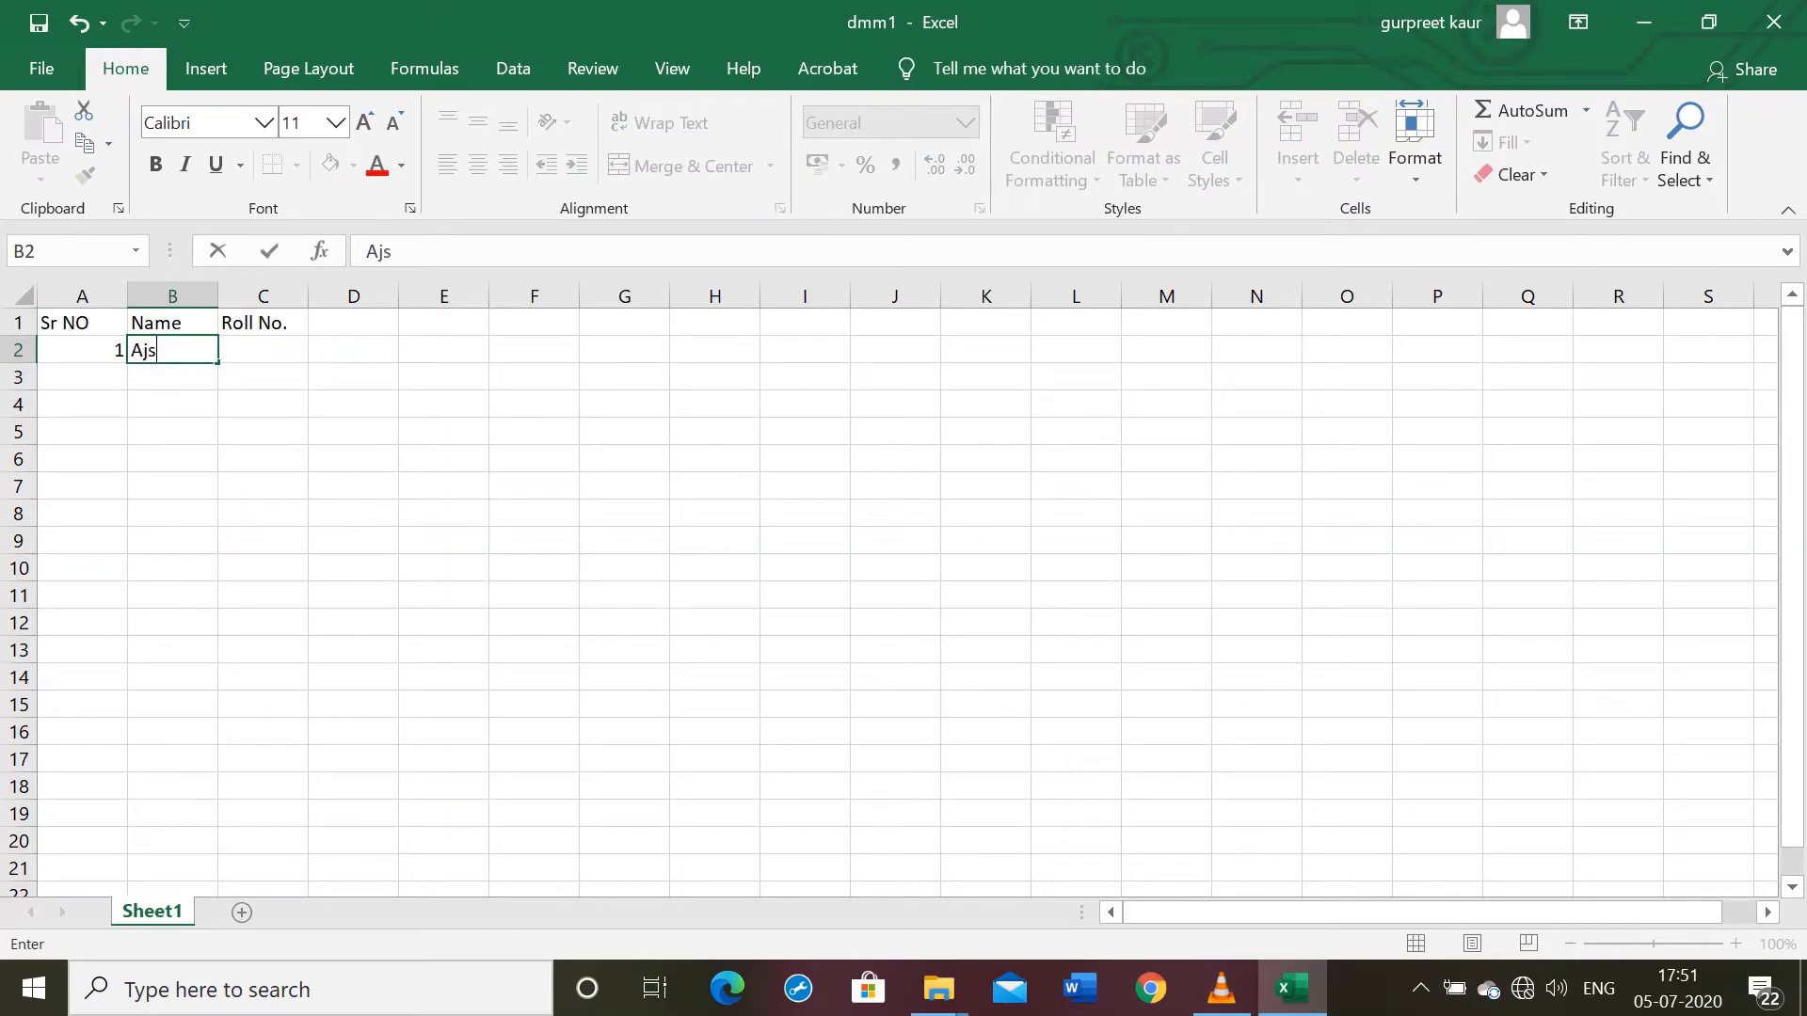
pyautogui.press('BackSpace')
pyautogui.write('ay')
pyautogui.press('Tab')
pyautogui.write('23')
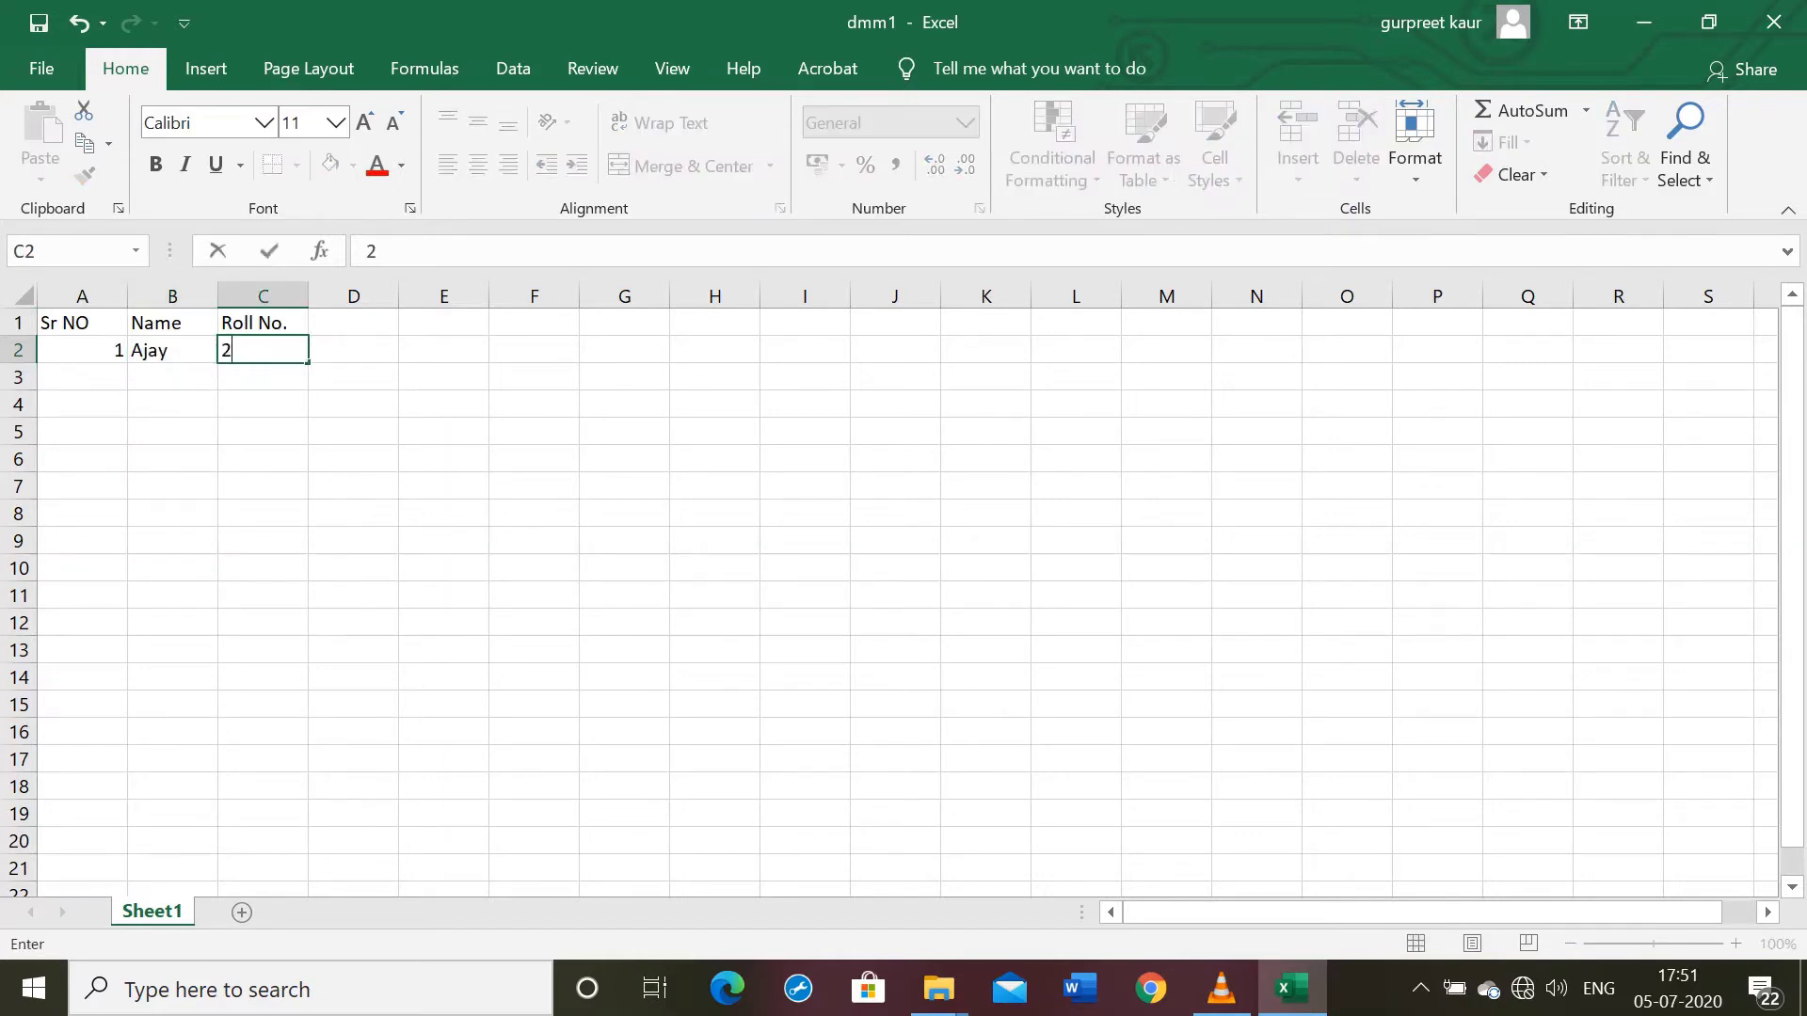
pyautogui.click(263, 403)
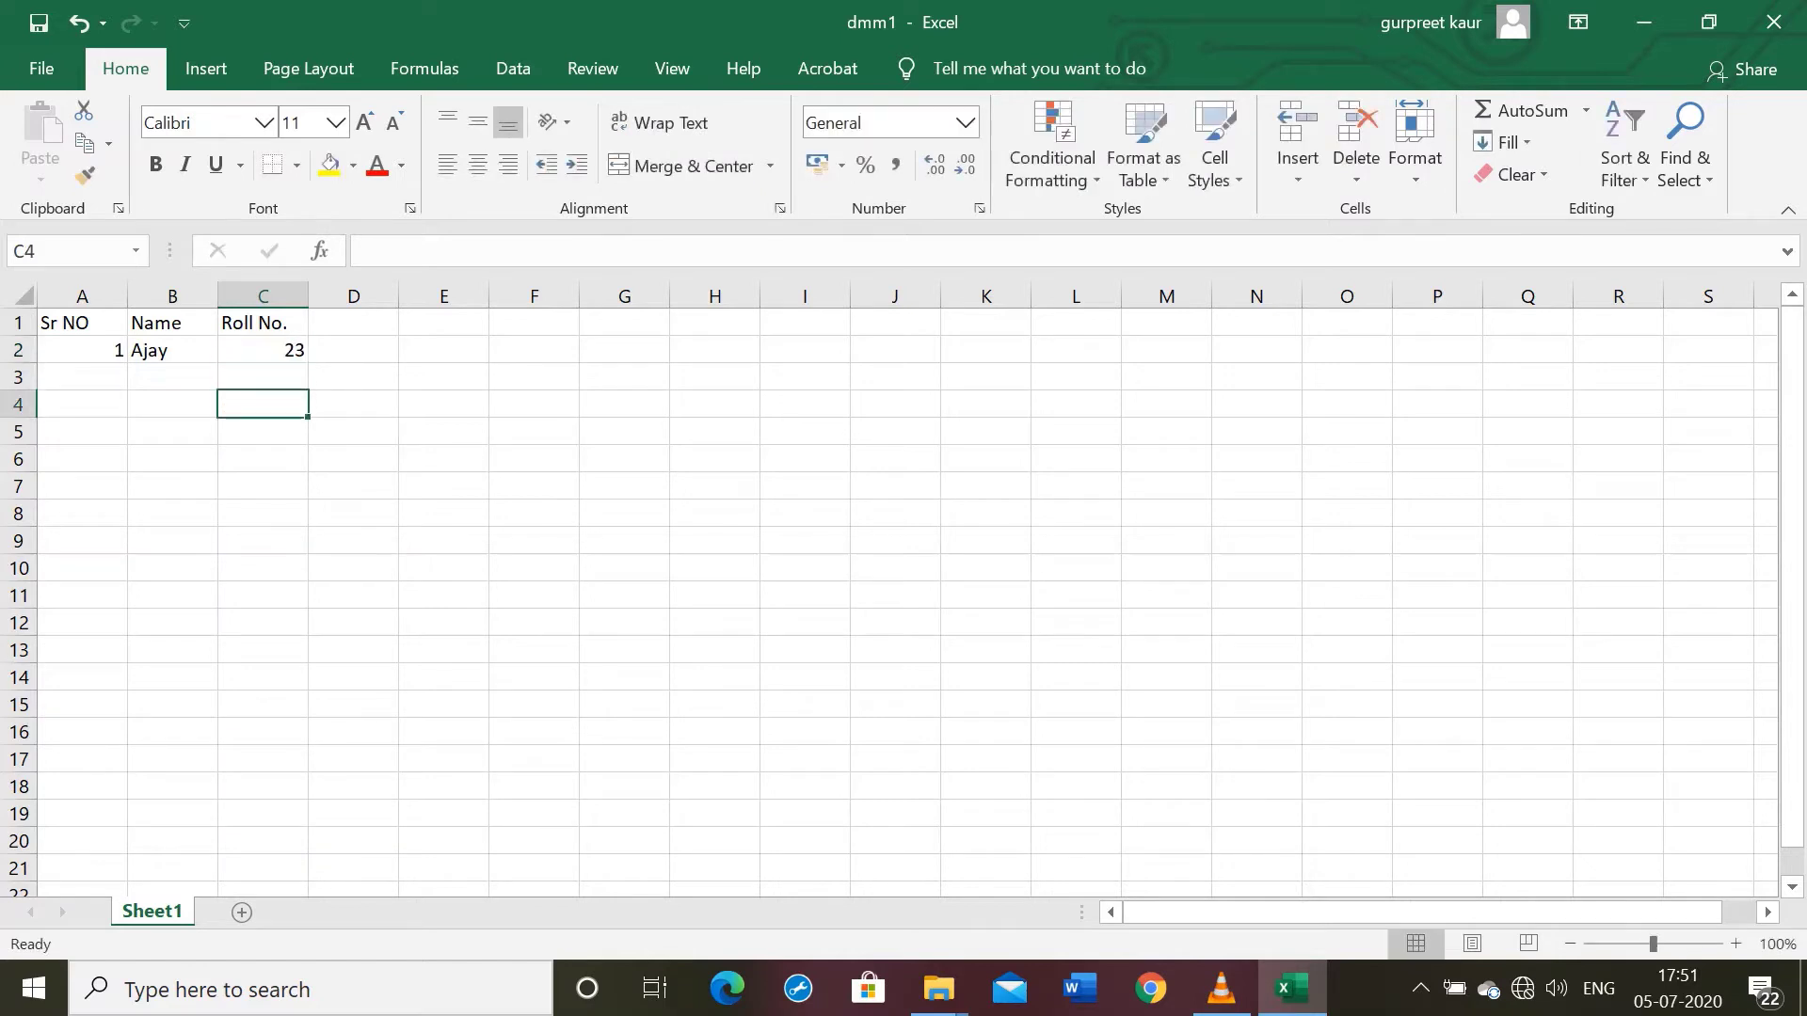
# Step: Add the second entry: 2, raju, roll number 45
pyautogui.click(82, 376)
pyautogui.write('2')
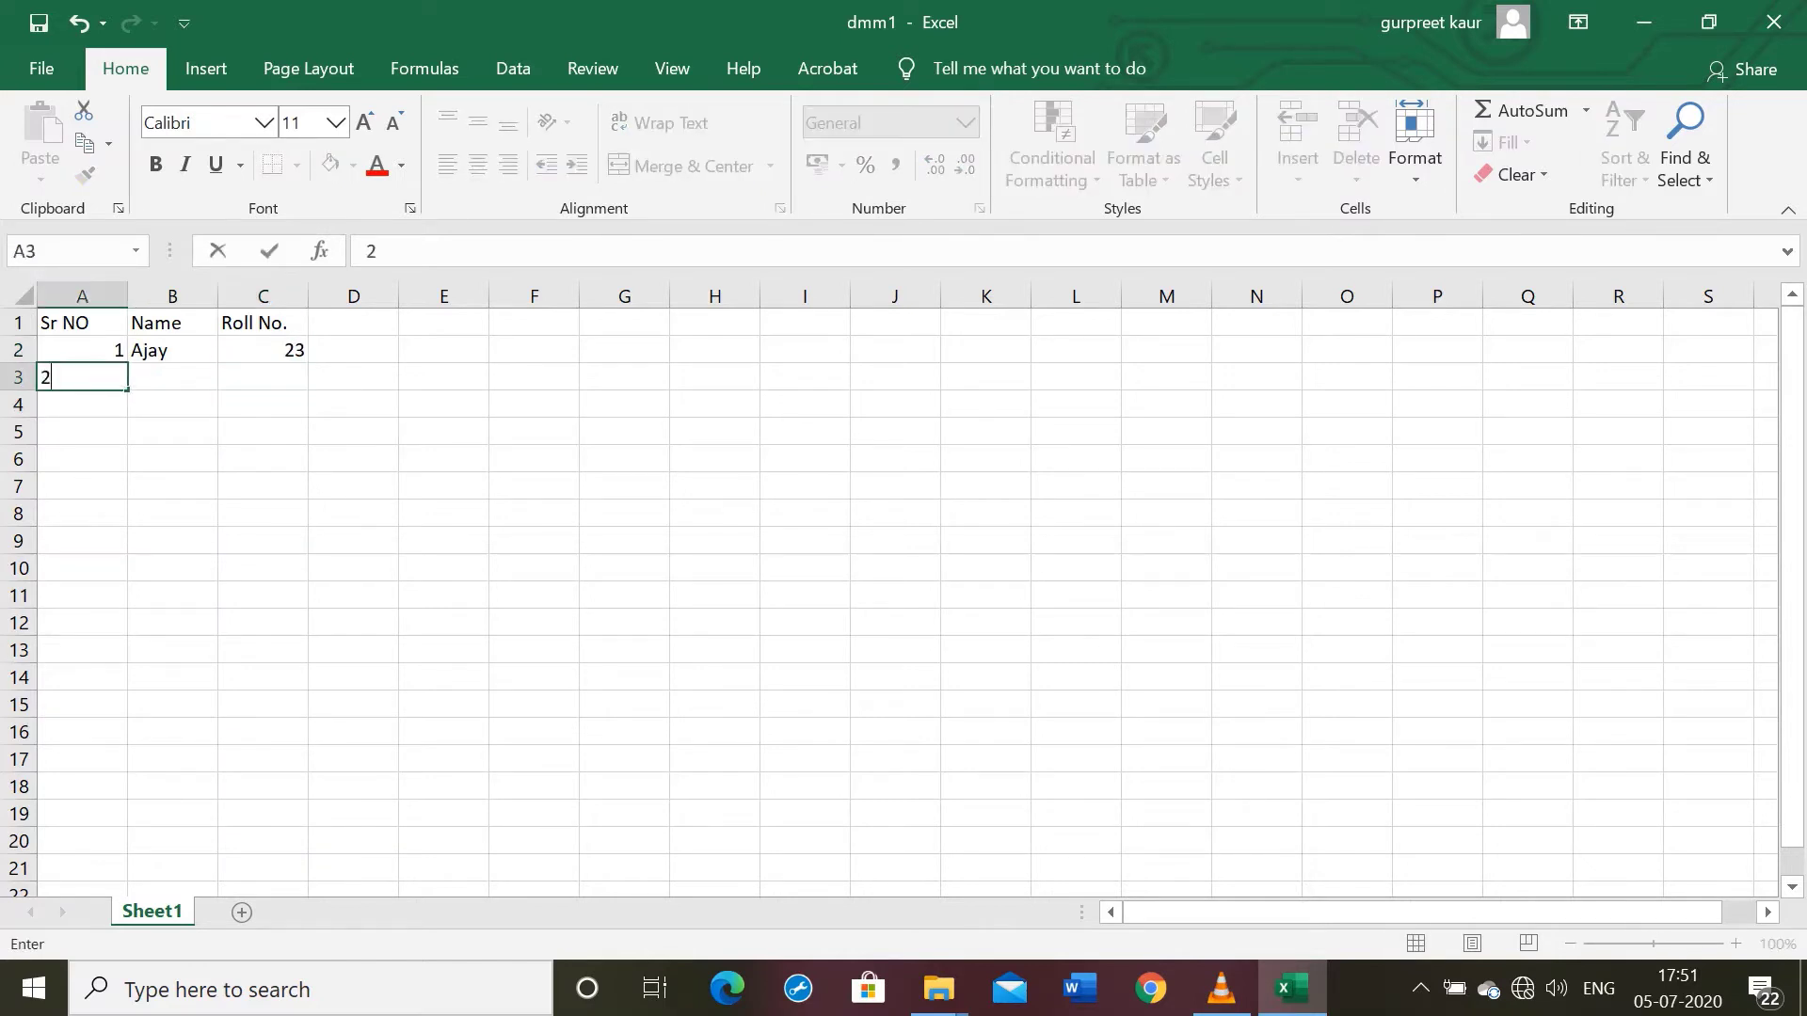
pyautogui.press('Tab')
pyautogui.write('raju')
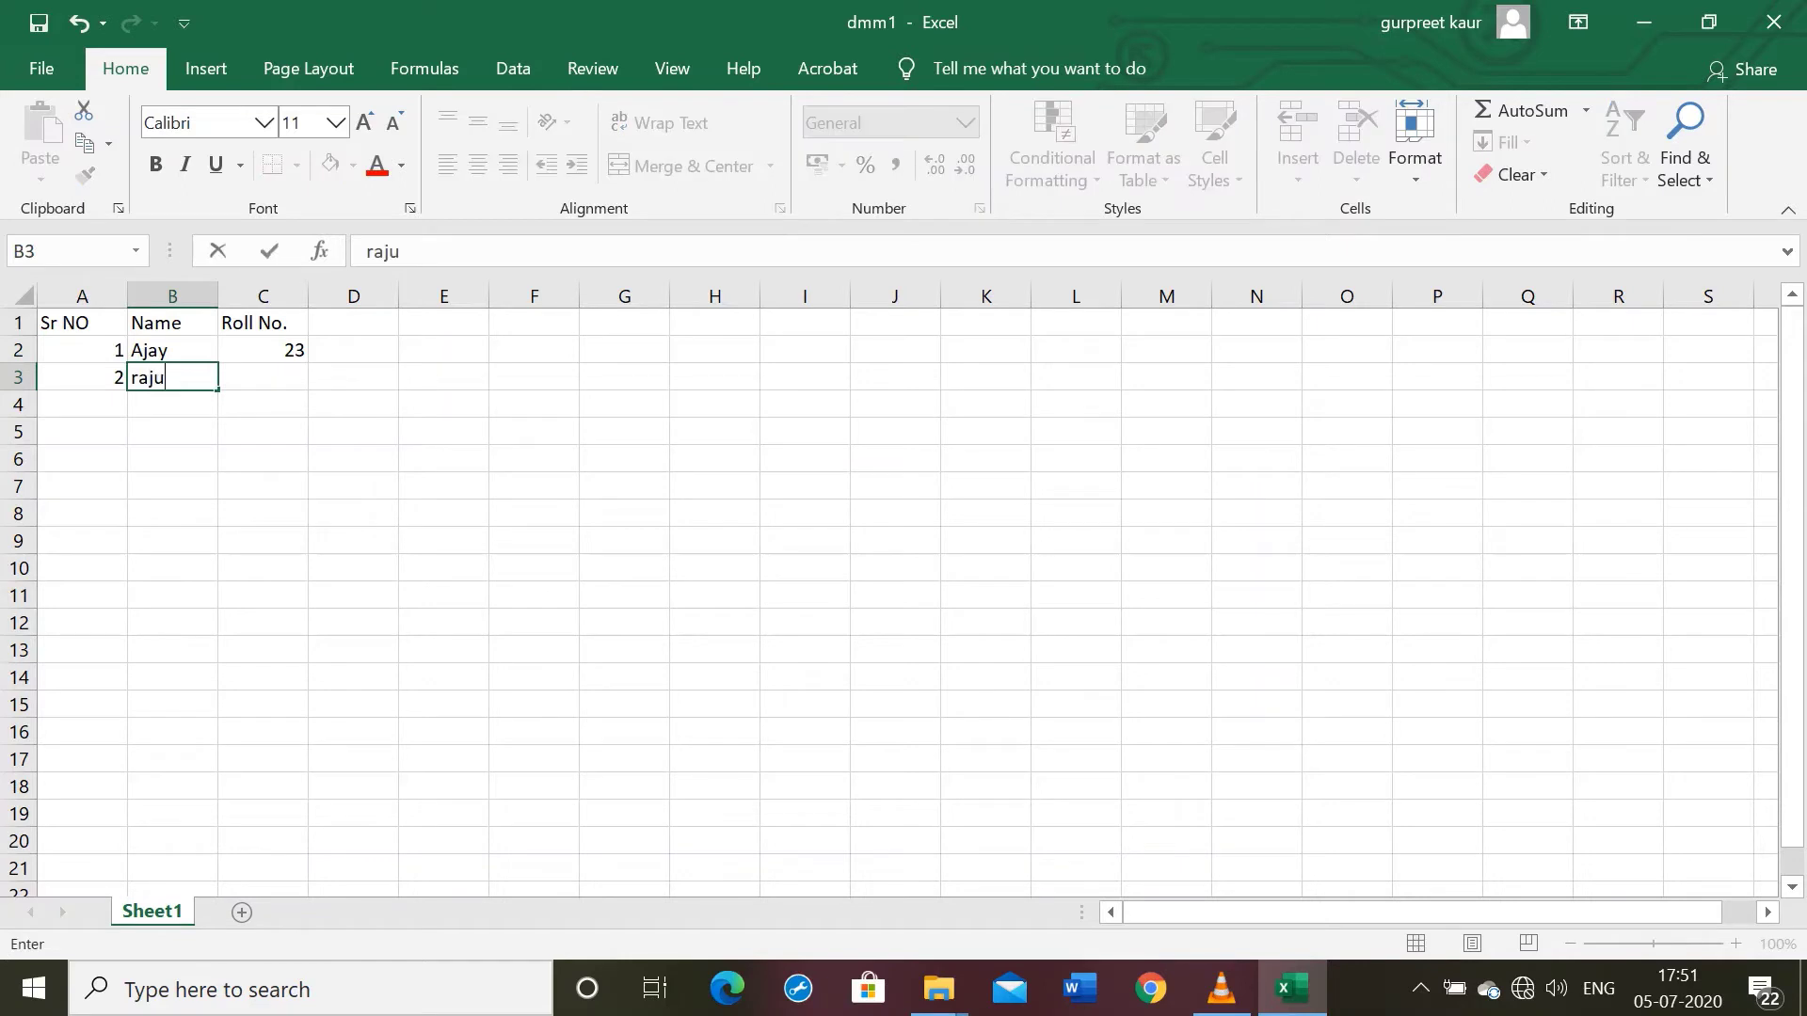
pyautogui.press('Tab')
pyautogui.write('45')
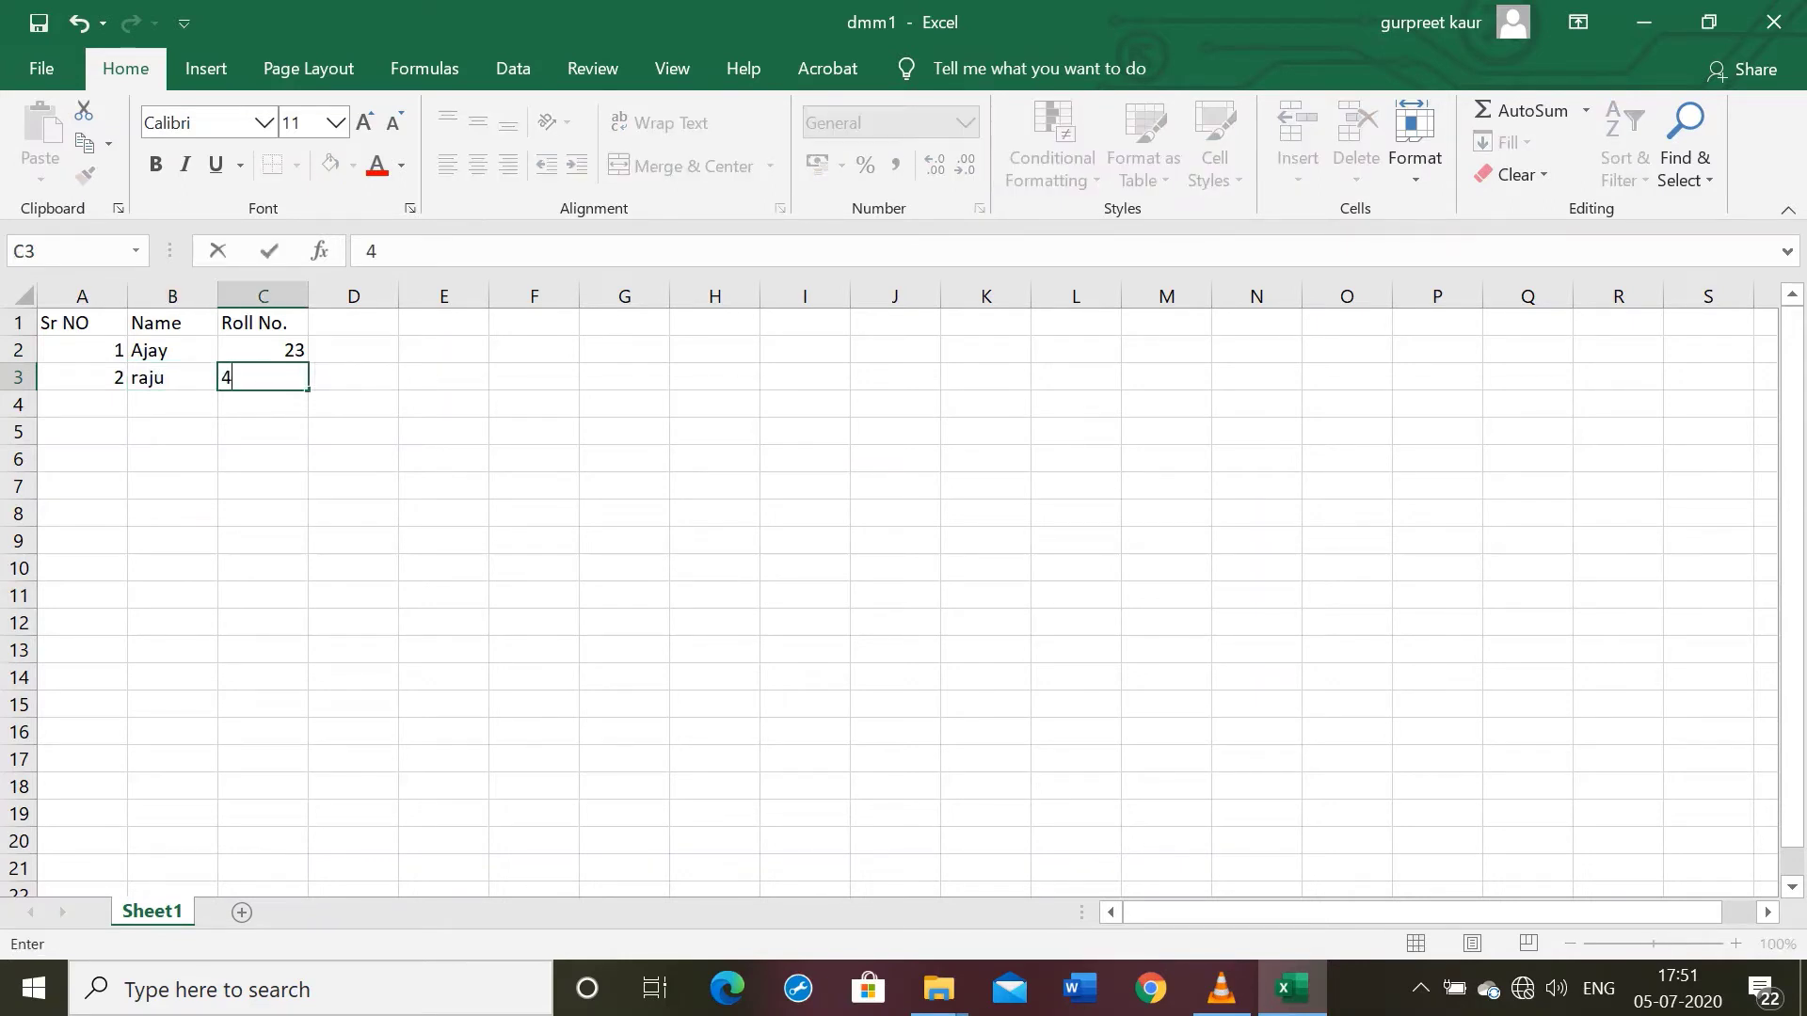
pyautogui.click(172, 513)
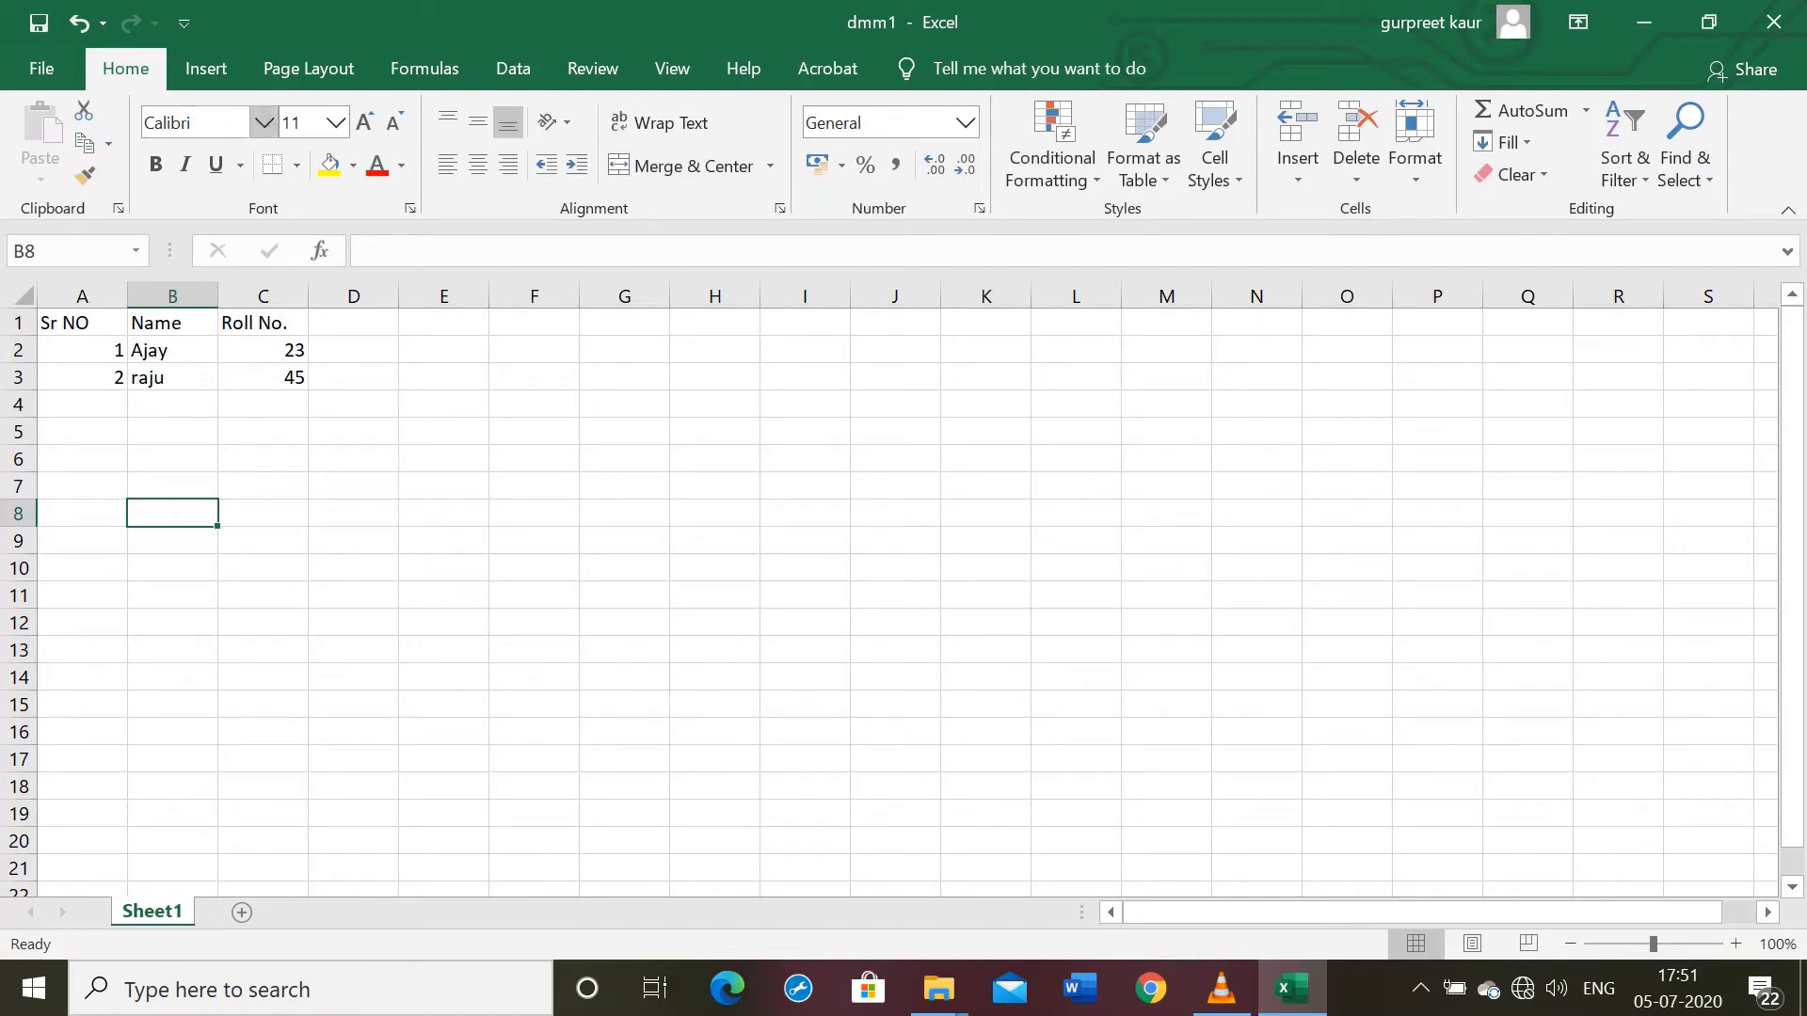
# Step: Save the dmm1 workbook and close Excel
pyautogui.click(41, 69)
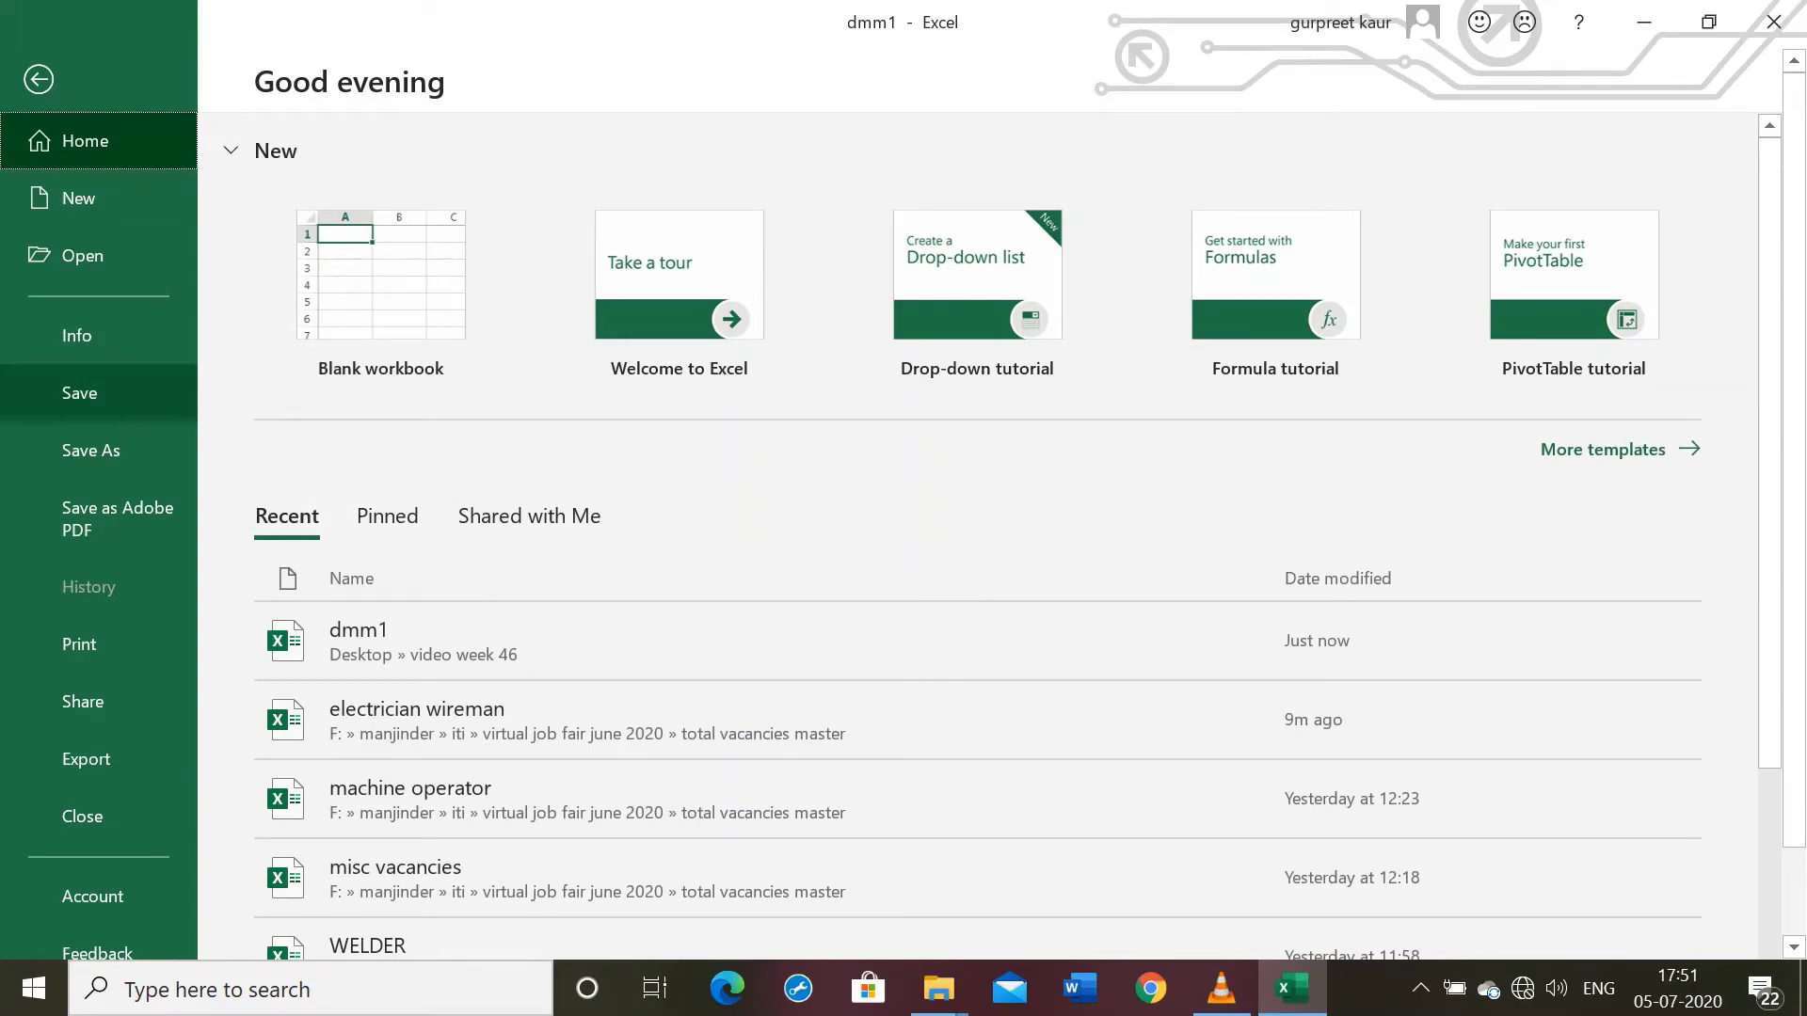
pyautogui.click(80, 392)
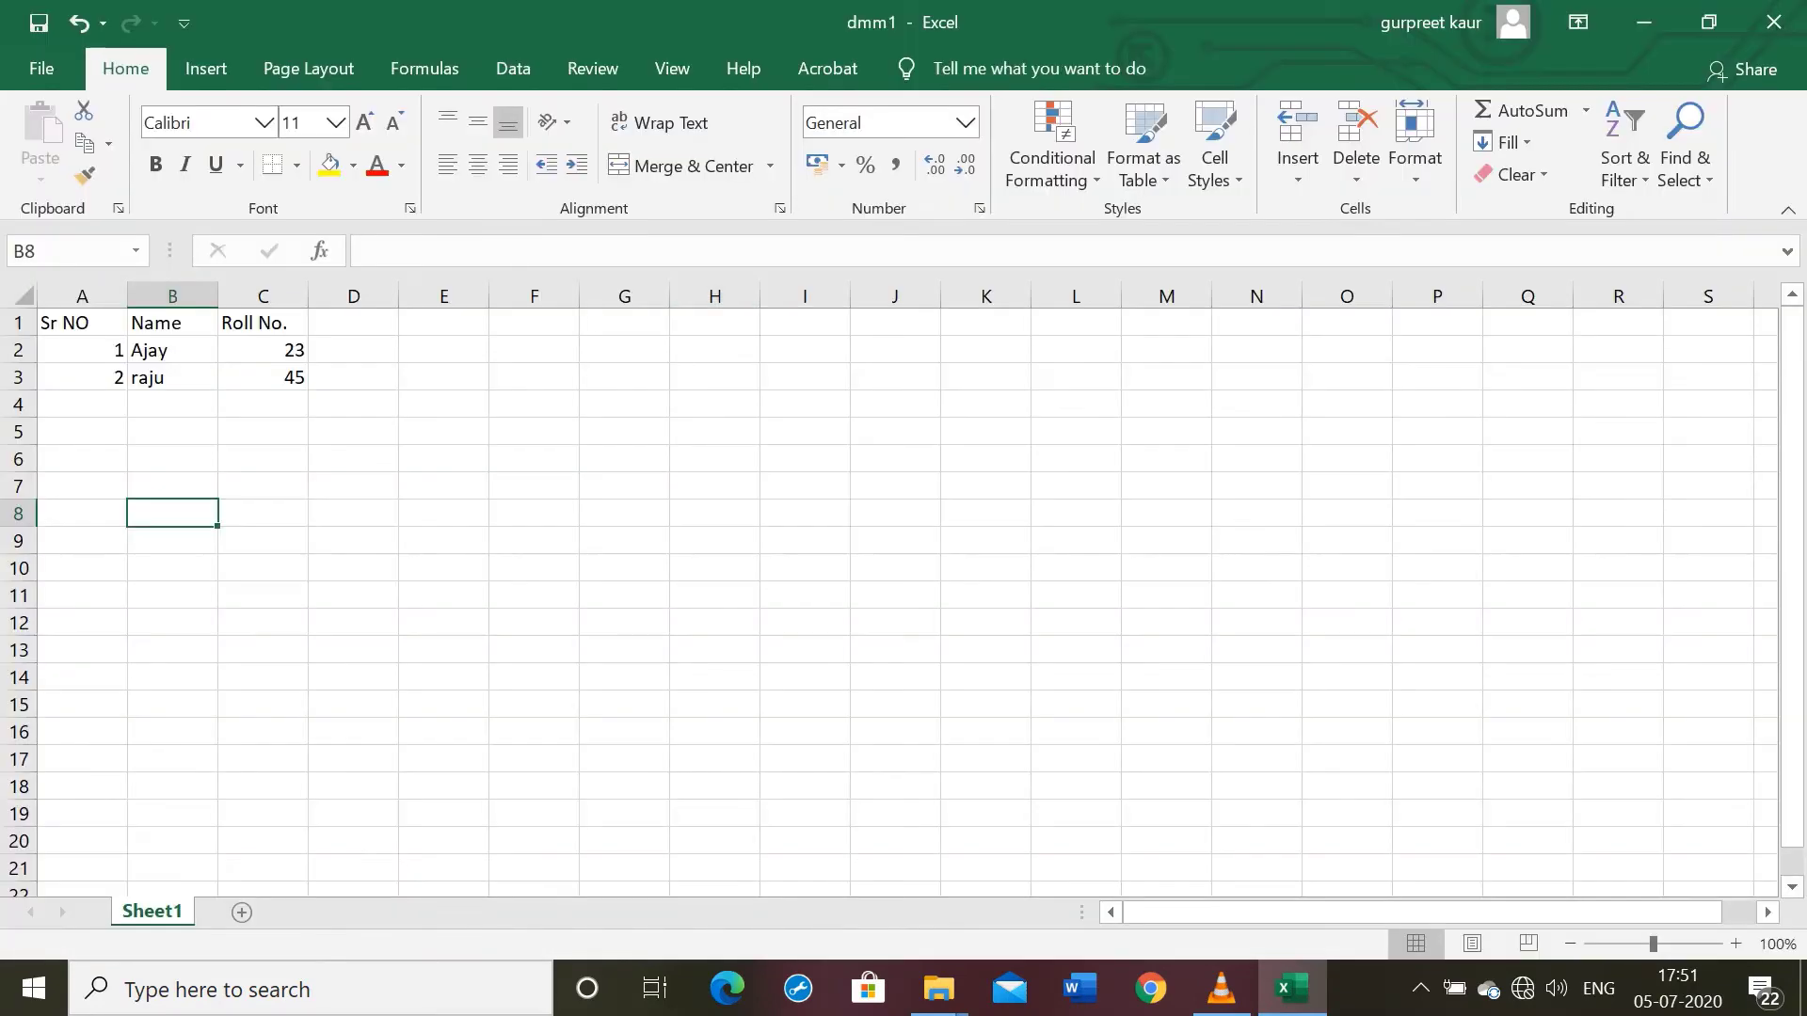
pyautogui.click(1774, 21)
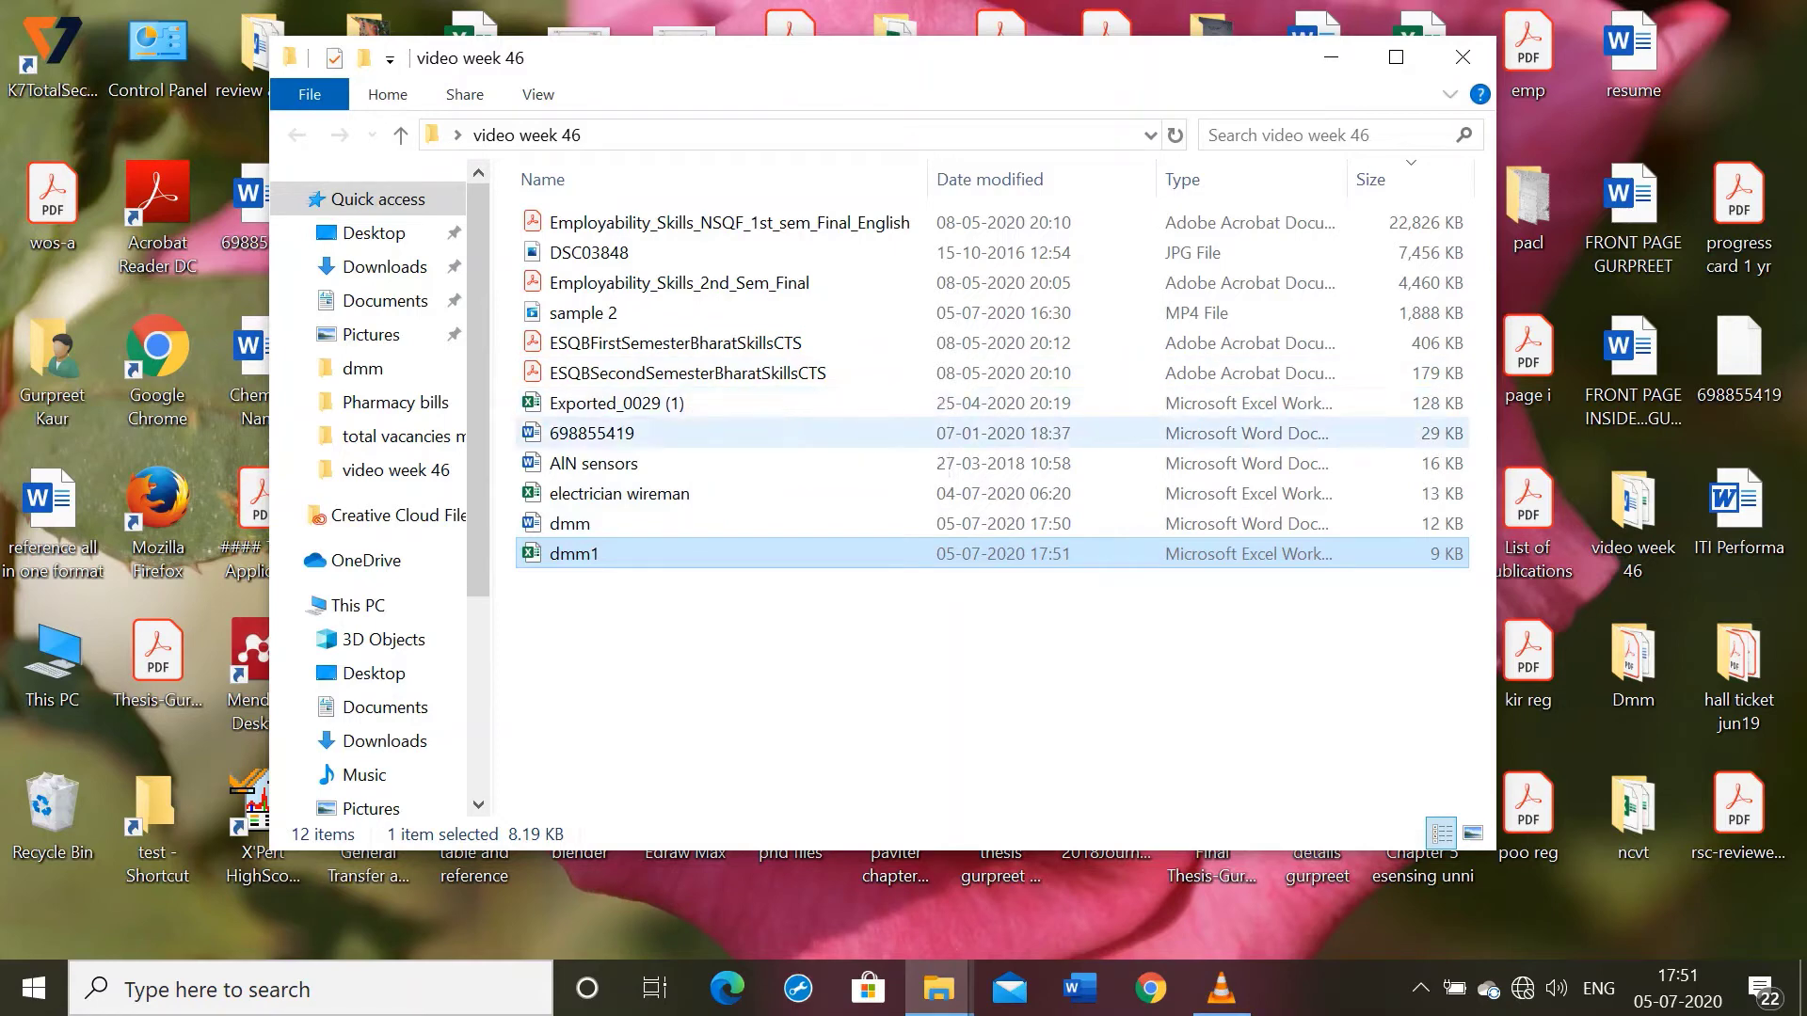
# Step: Open 698855419 from the video week 46 folder in Word
pyautogui.doubleClick(590, 433)
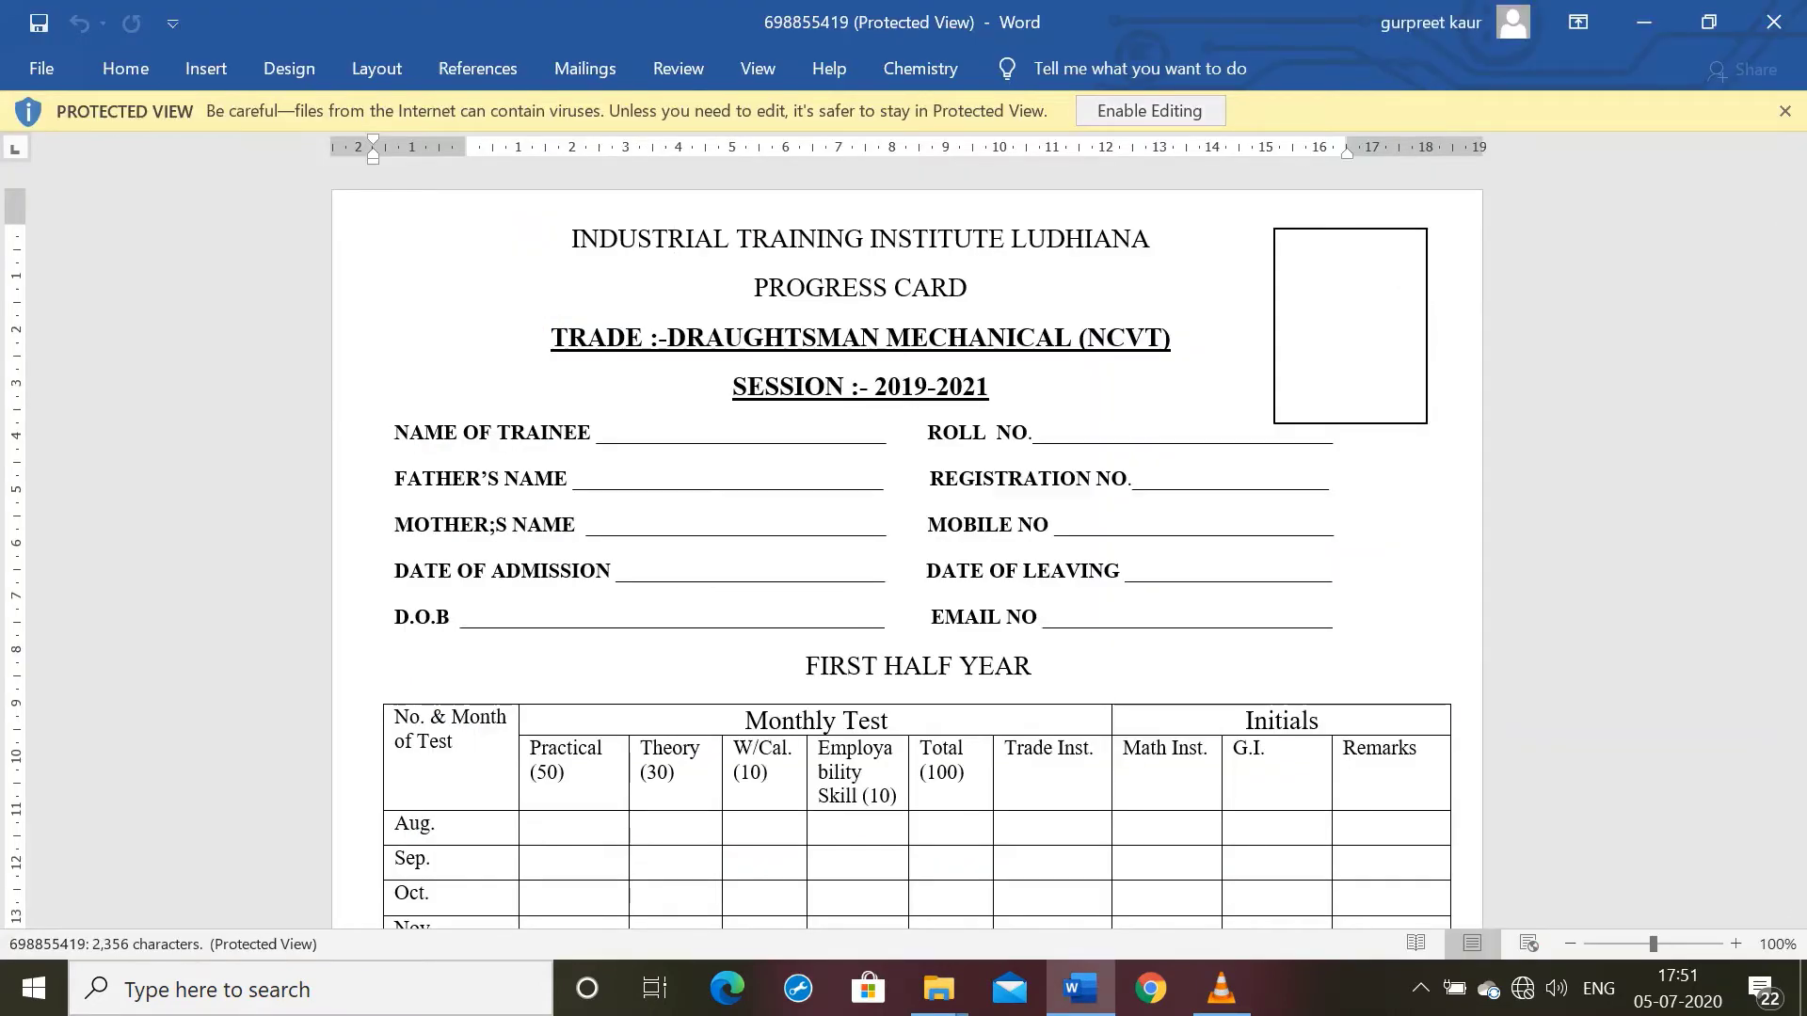
# Step: Enable editing on 698855419 and minimize Word
pyautogui.click(1149, 111)
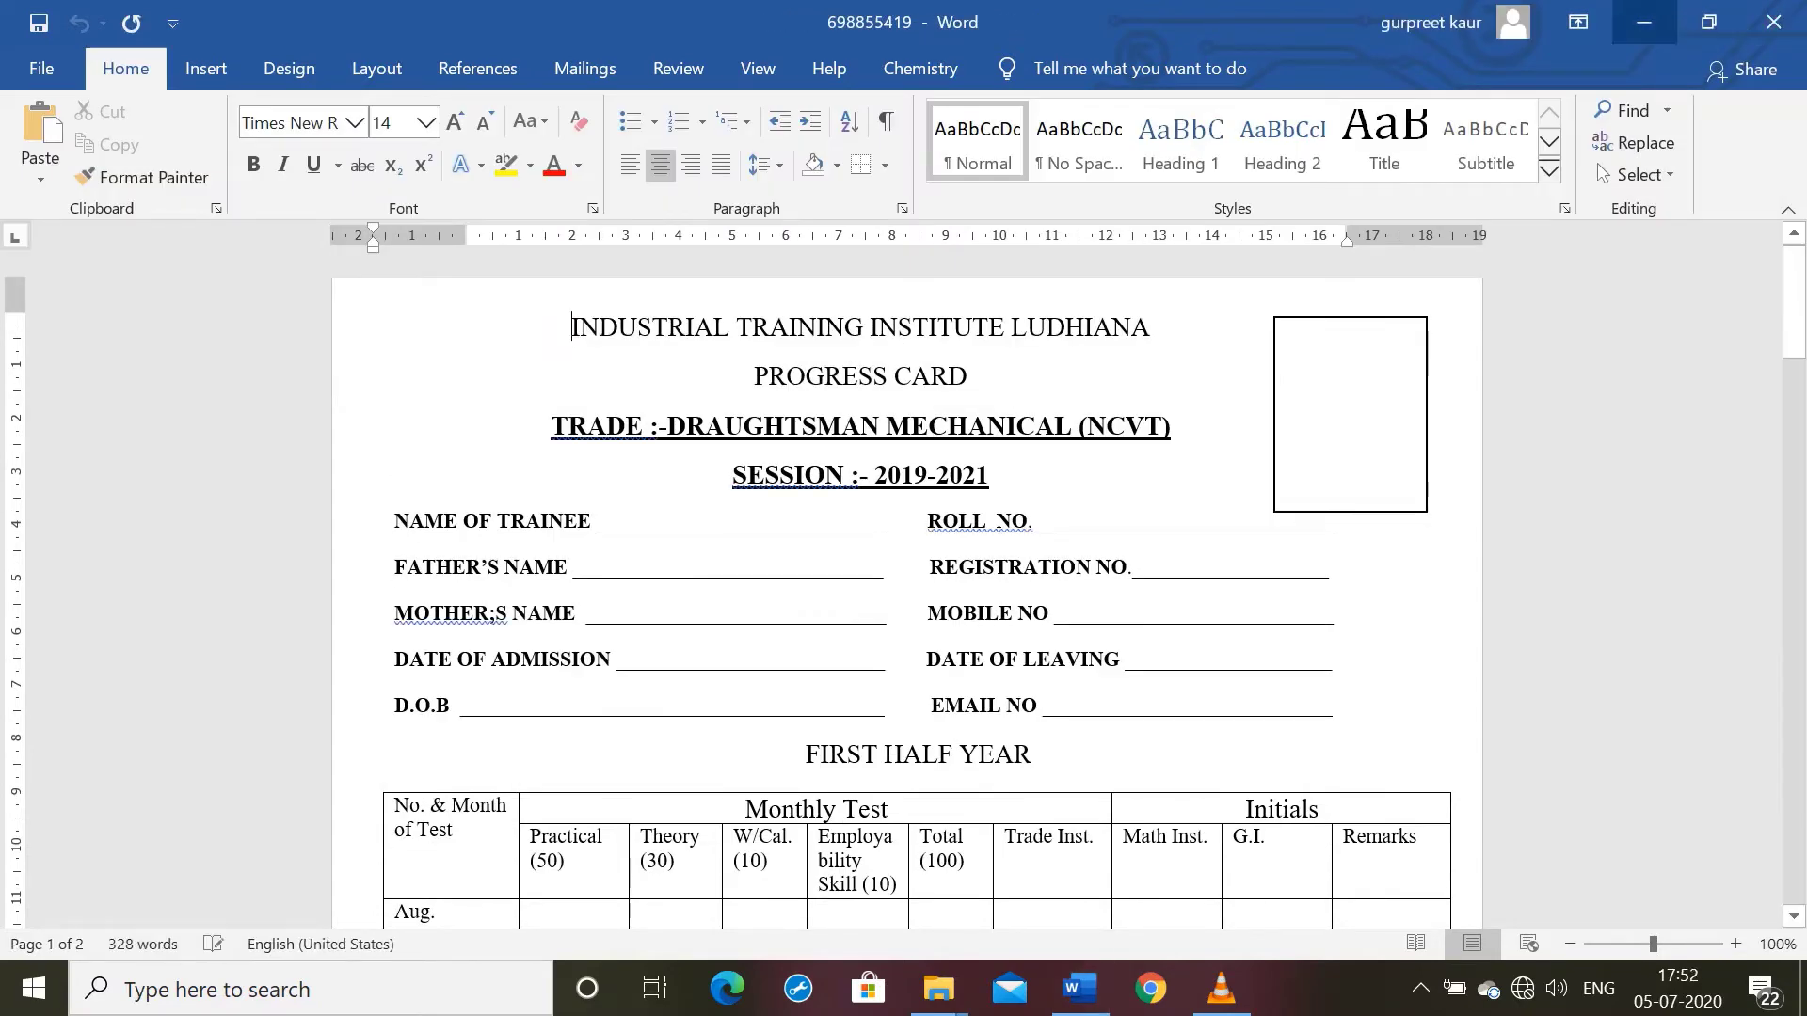
pyautogui.click(1644, 21)
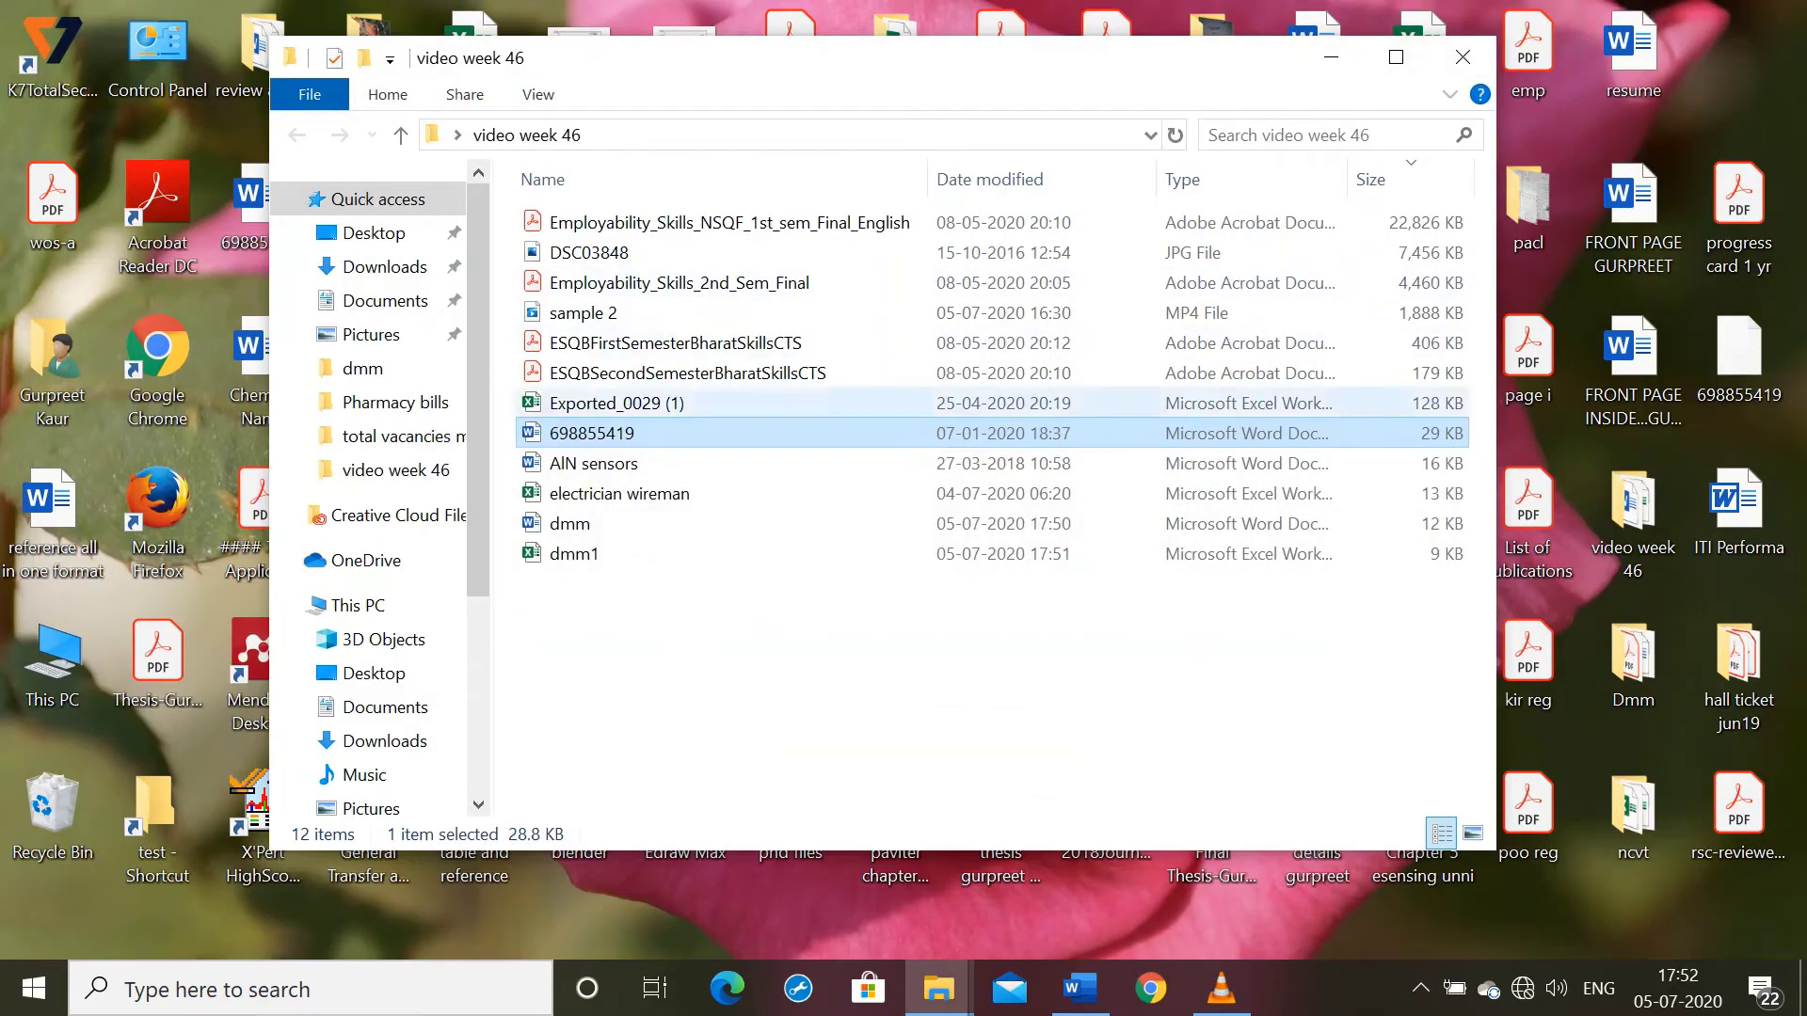
# Step: Open the AIN sensors document in Word and go to its File page
pyautogui.click(594, 463)
pyautogui.hotkey('alt', 'Tab')
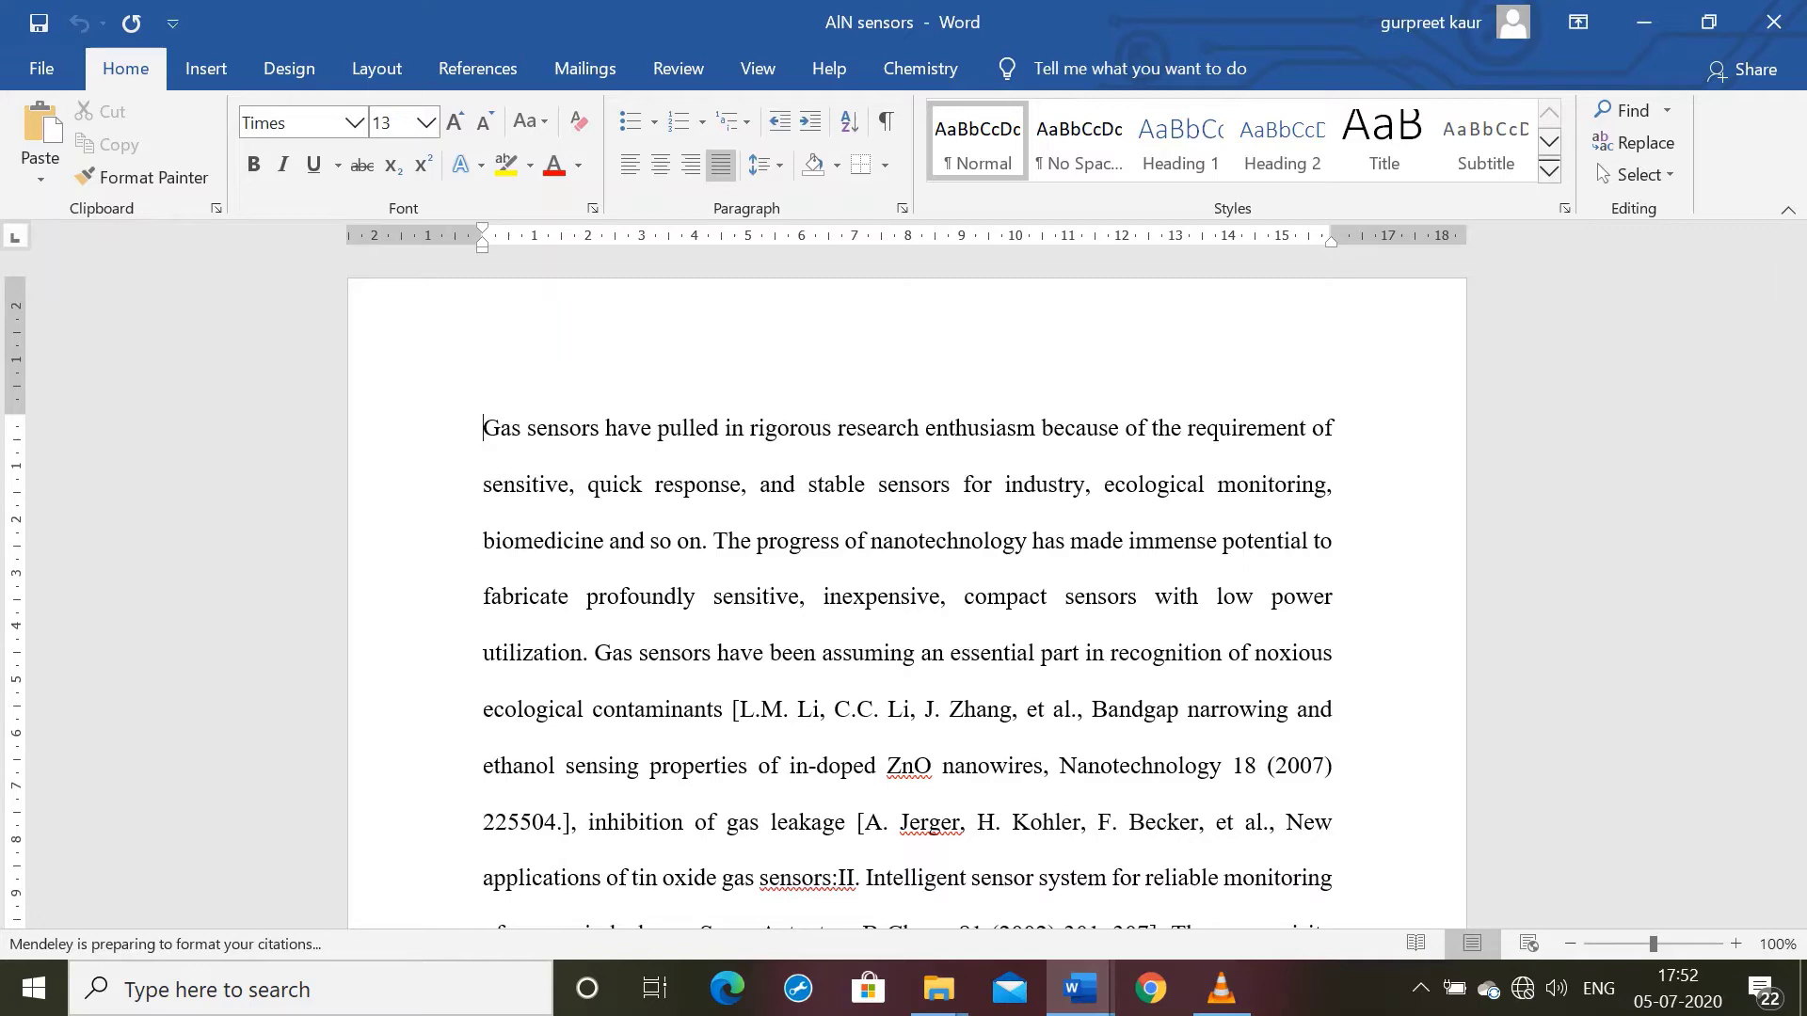
pyautogui.click(42, 68)
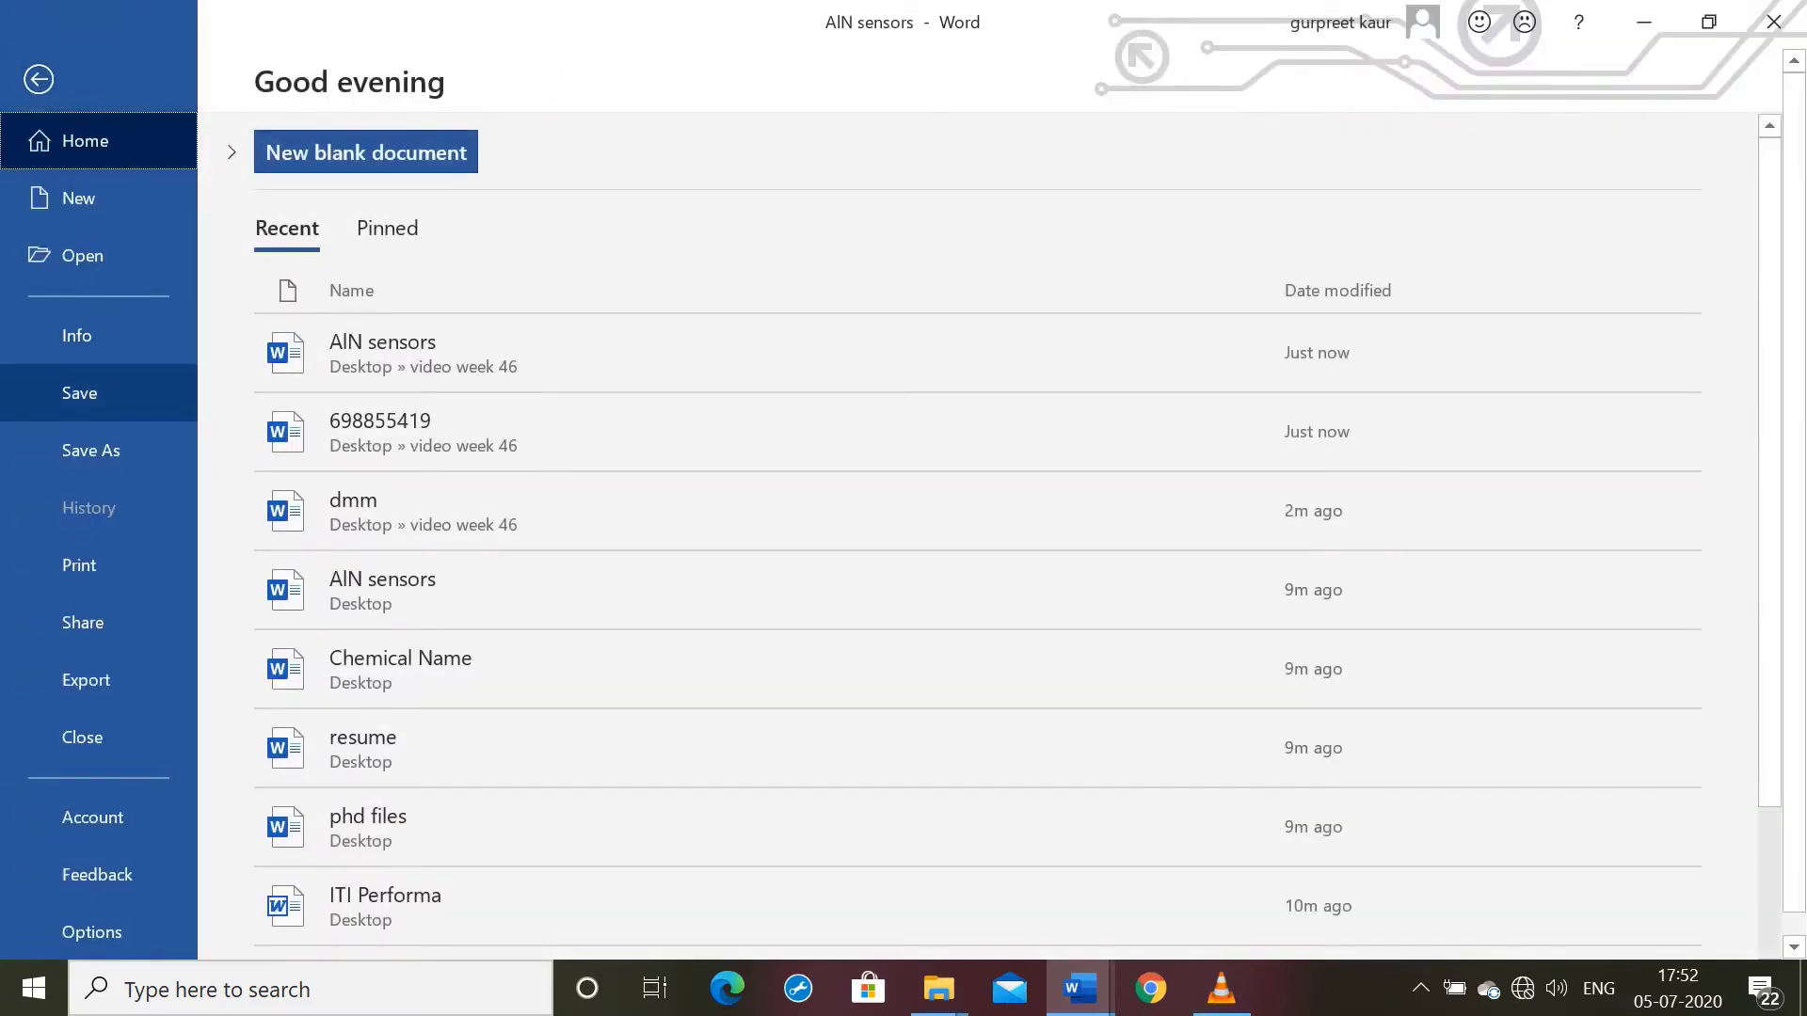
# Step: Save AIN sensors as a PDF named 'AIN sensors 1' in video week 46
pyautogui.click(91, 450)
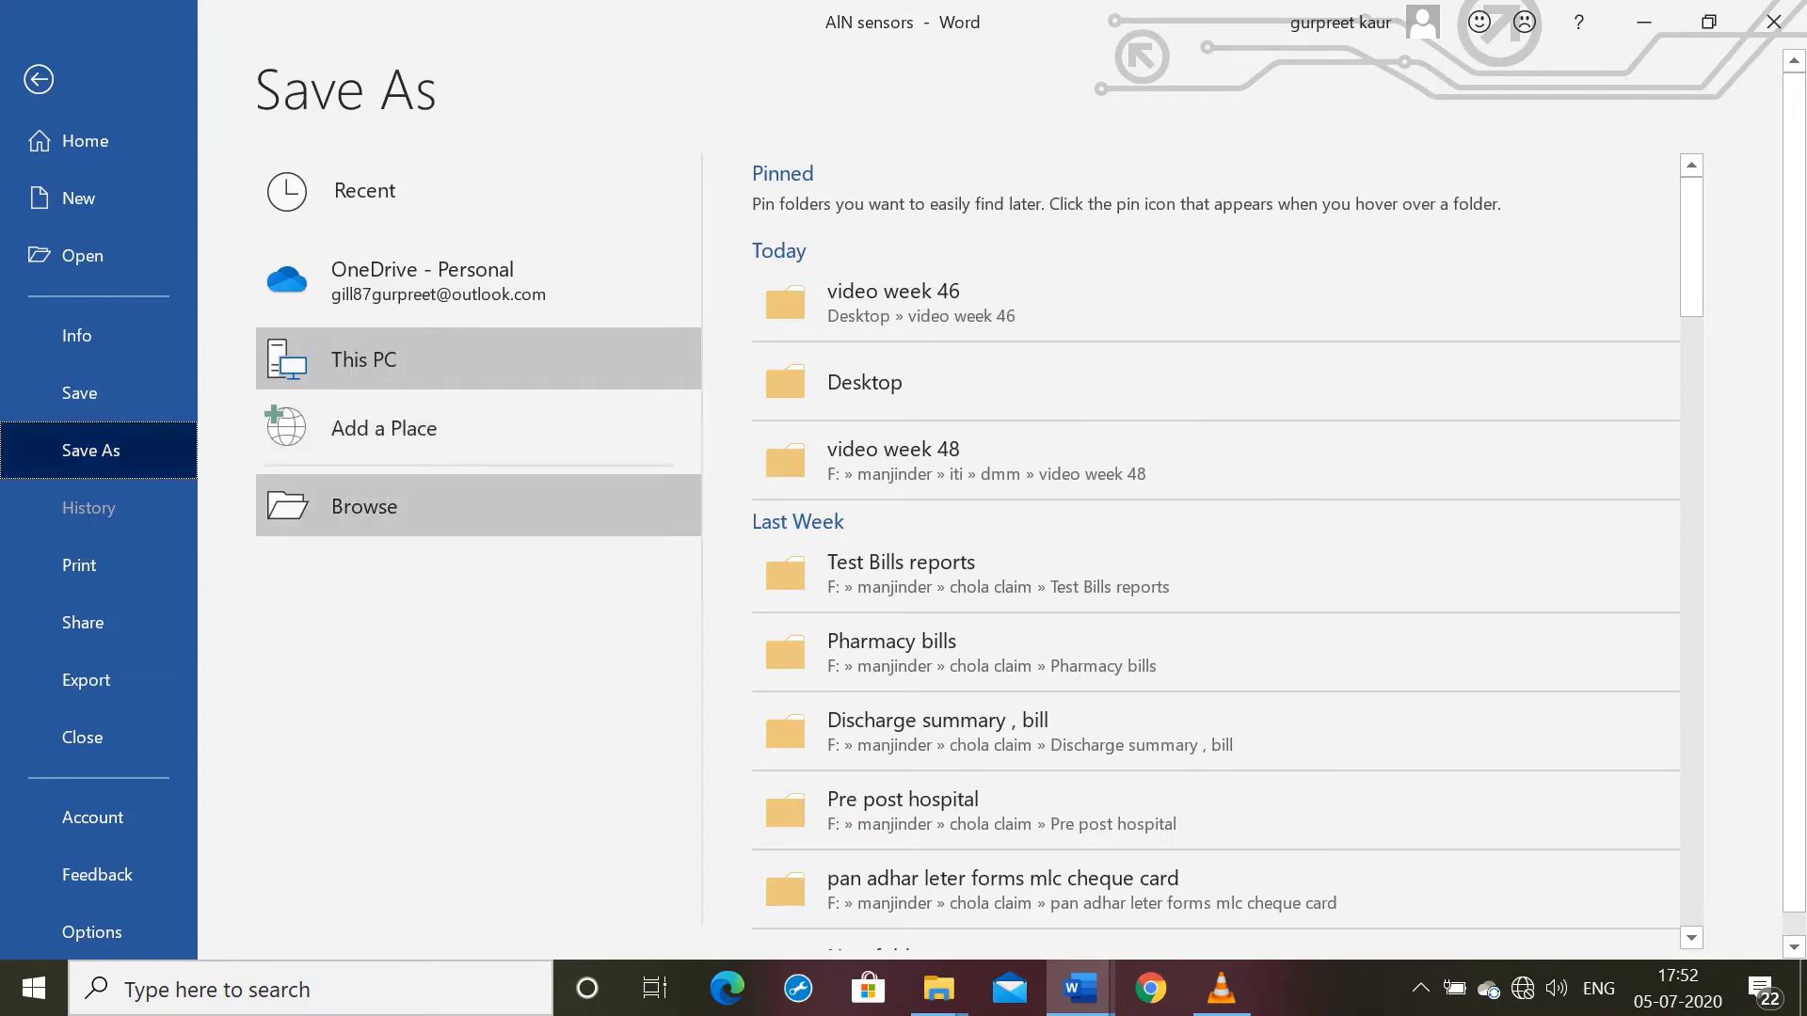
pyautogui.click(377, 506)
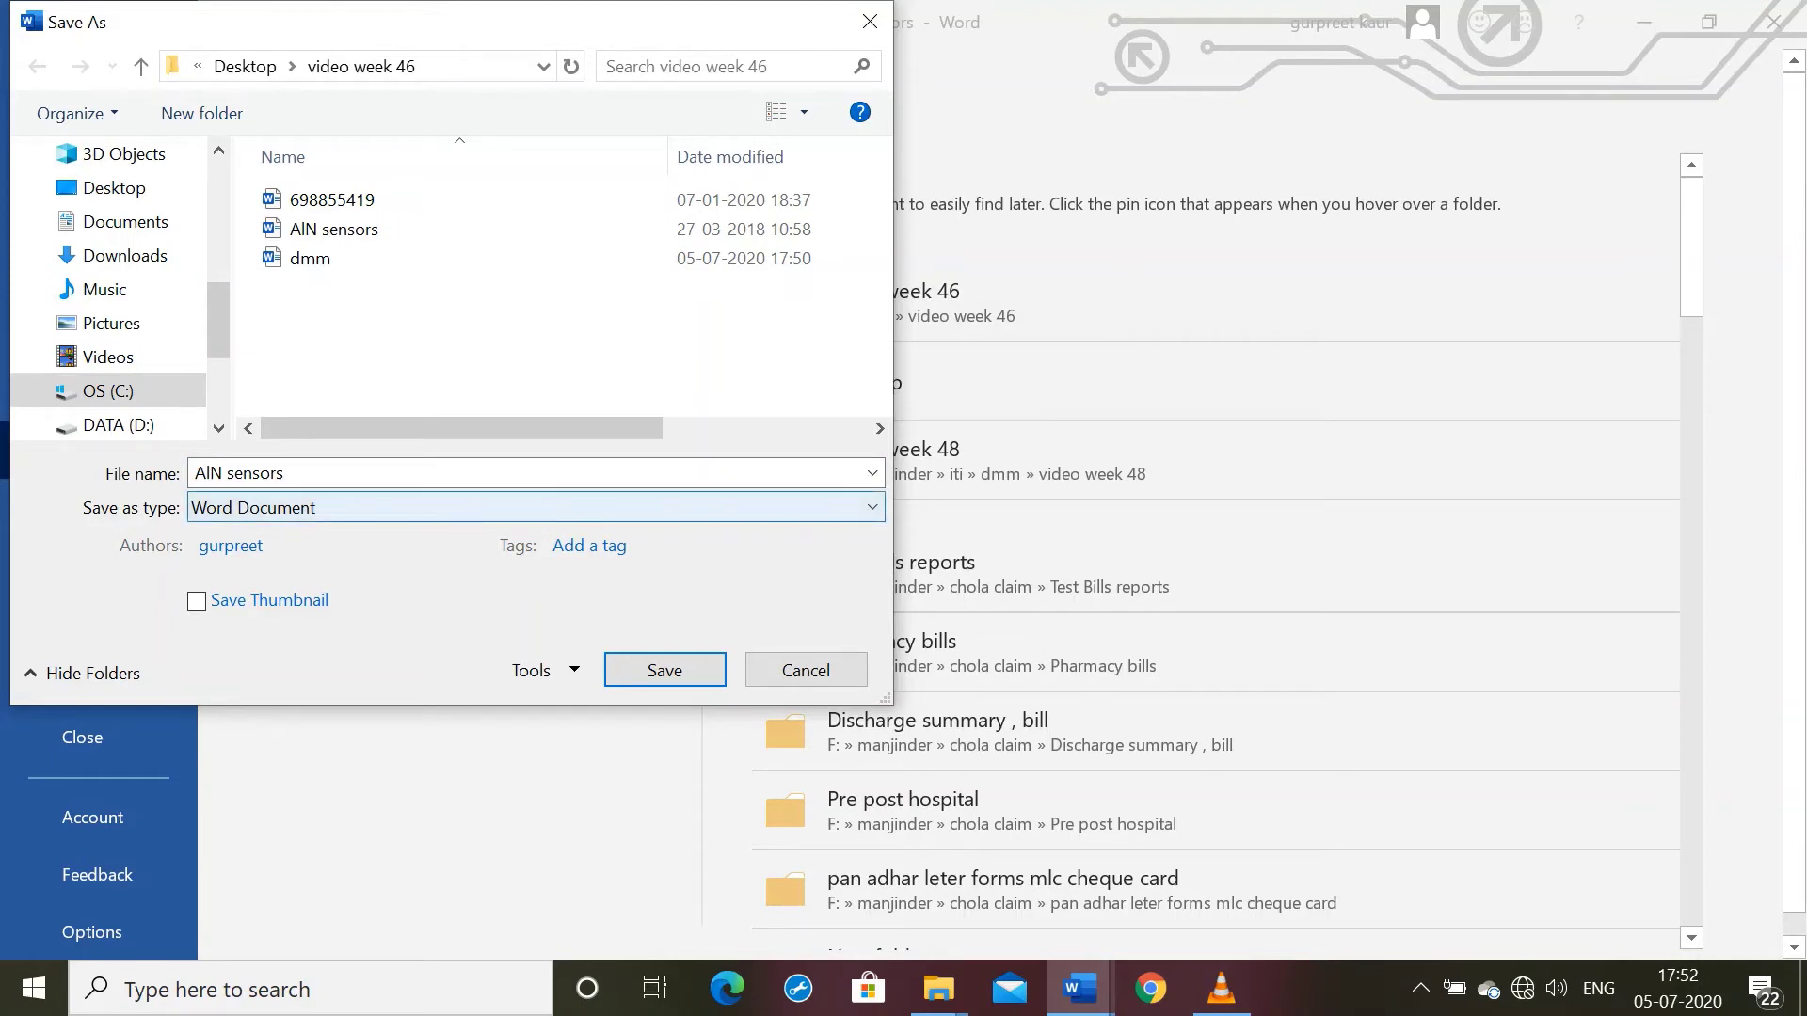
pyautogui.click(536, 507)
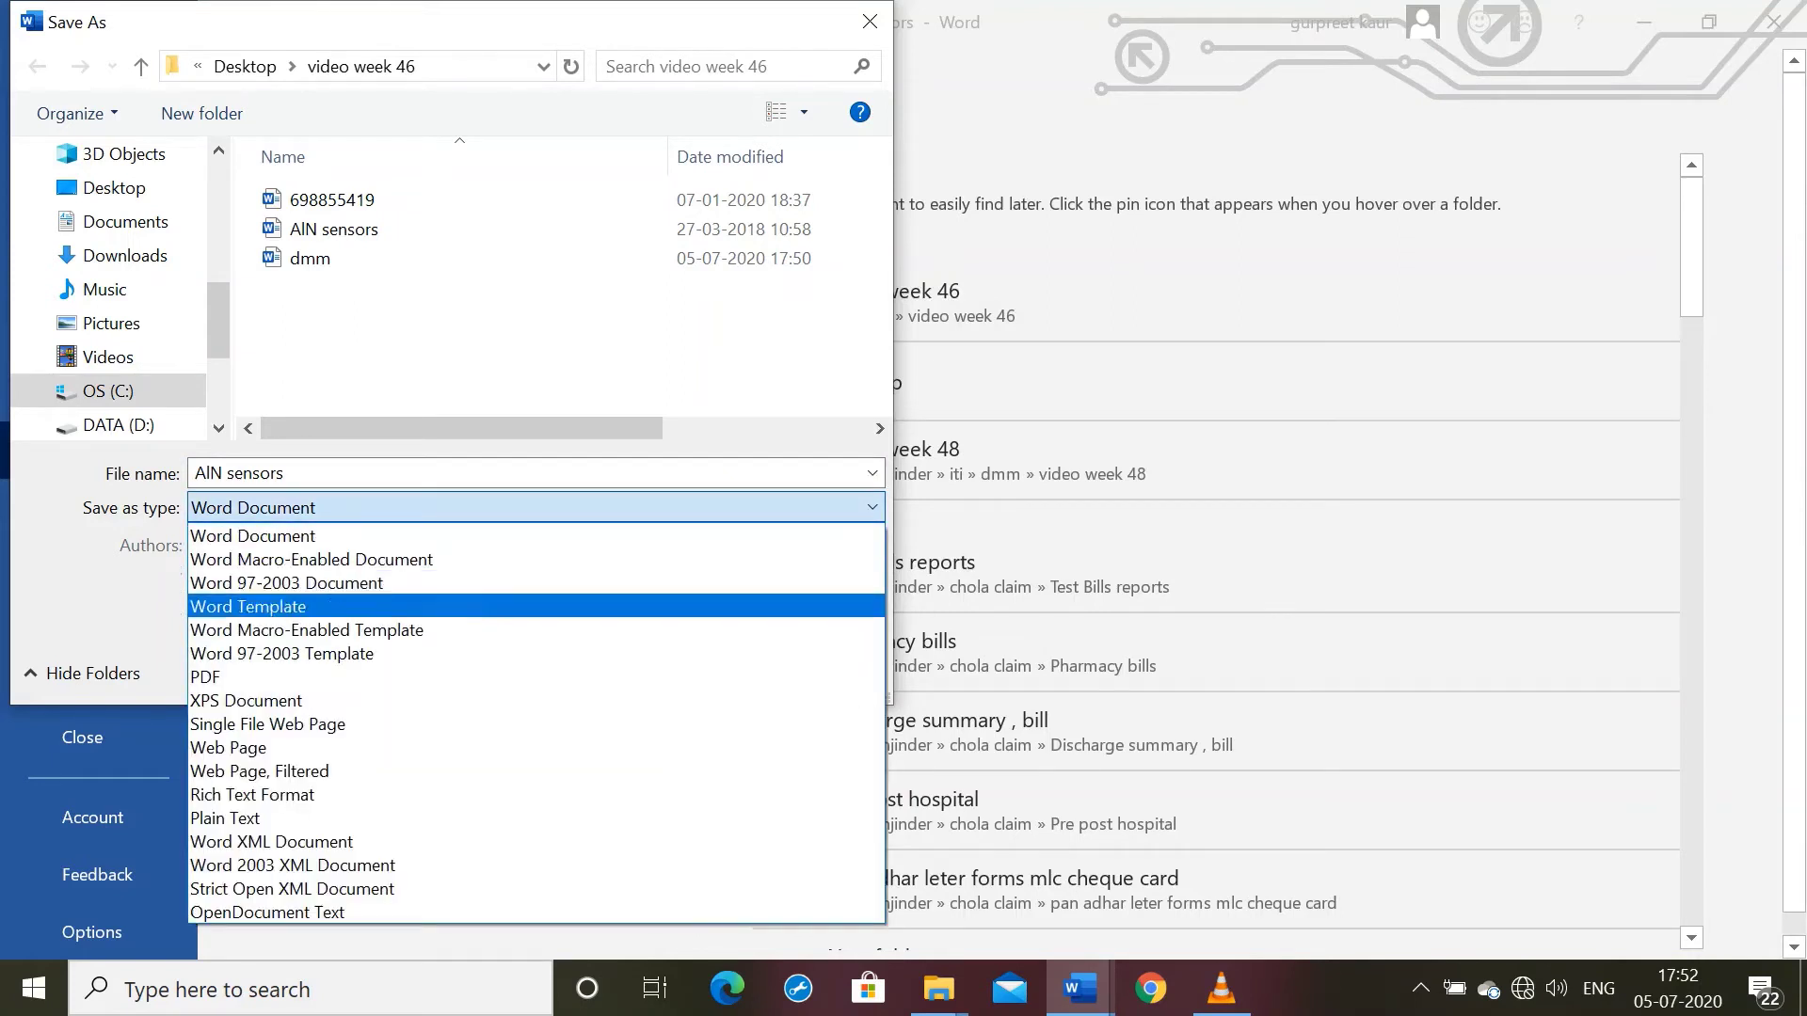
pyautogui.click(376, 677)
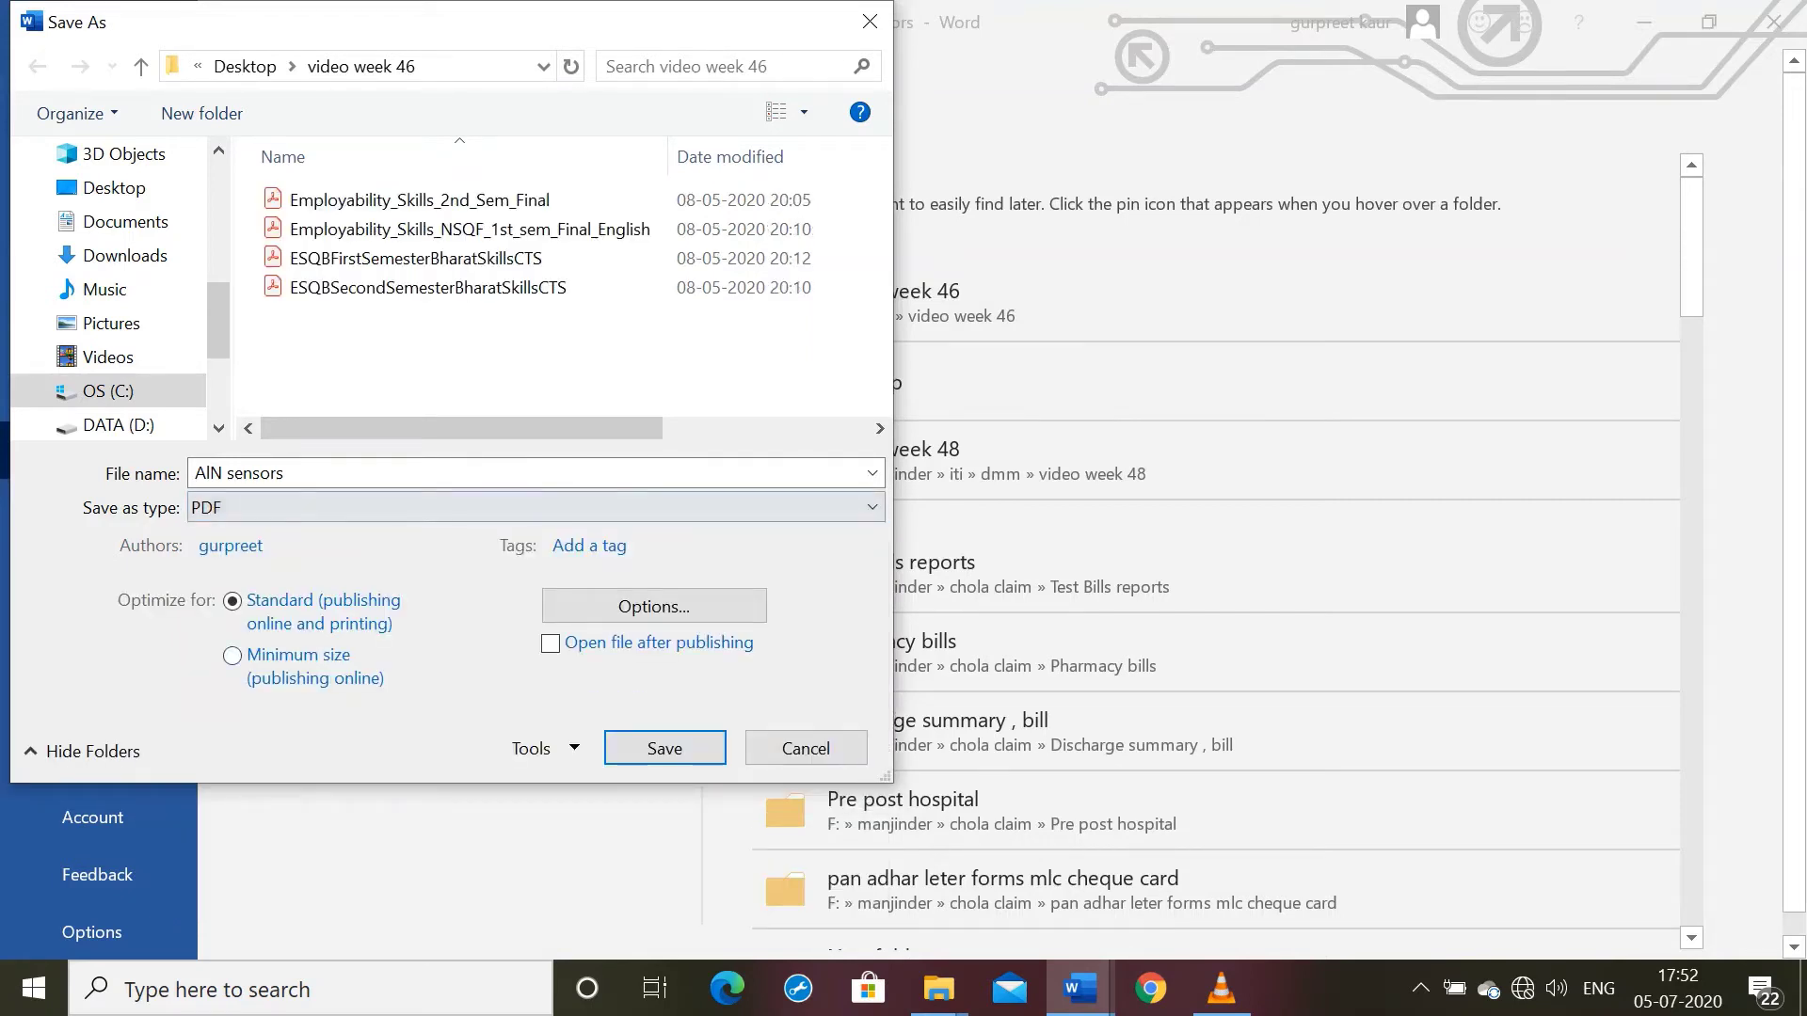
pyautogui.click(239, 472)
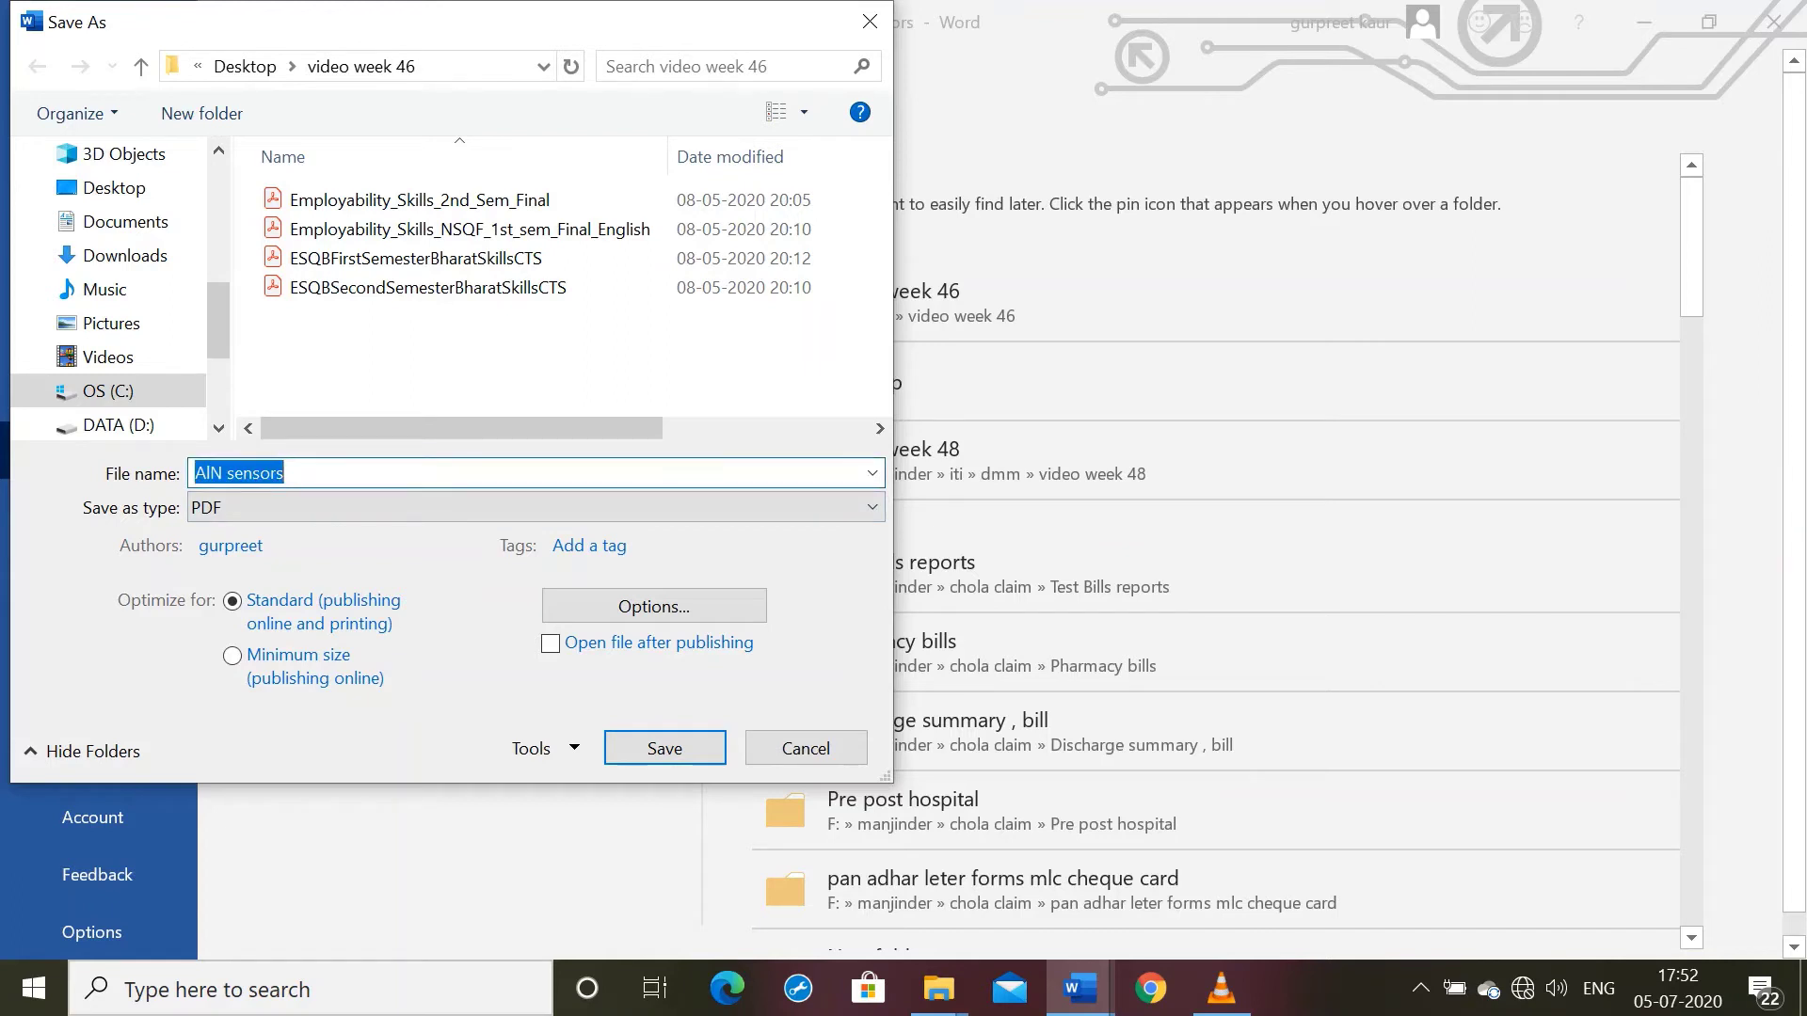
pyautogui.click(284, 472)
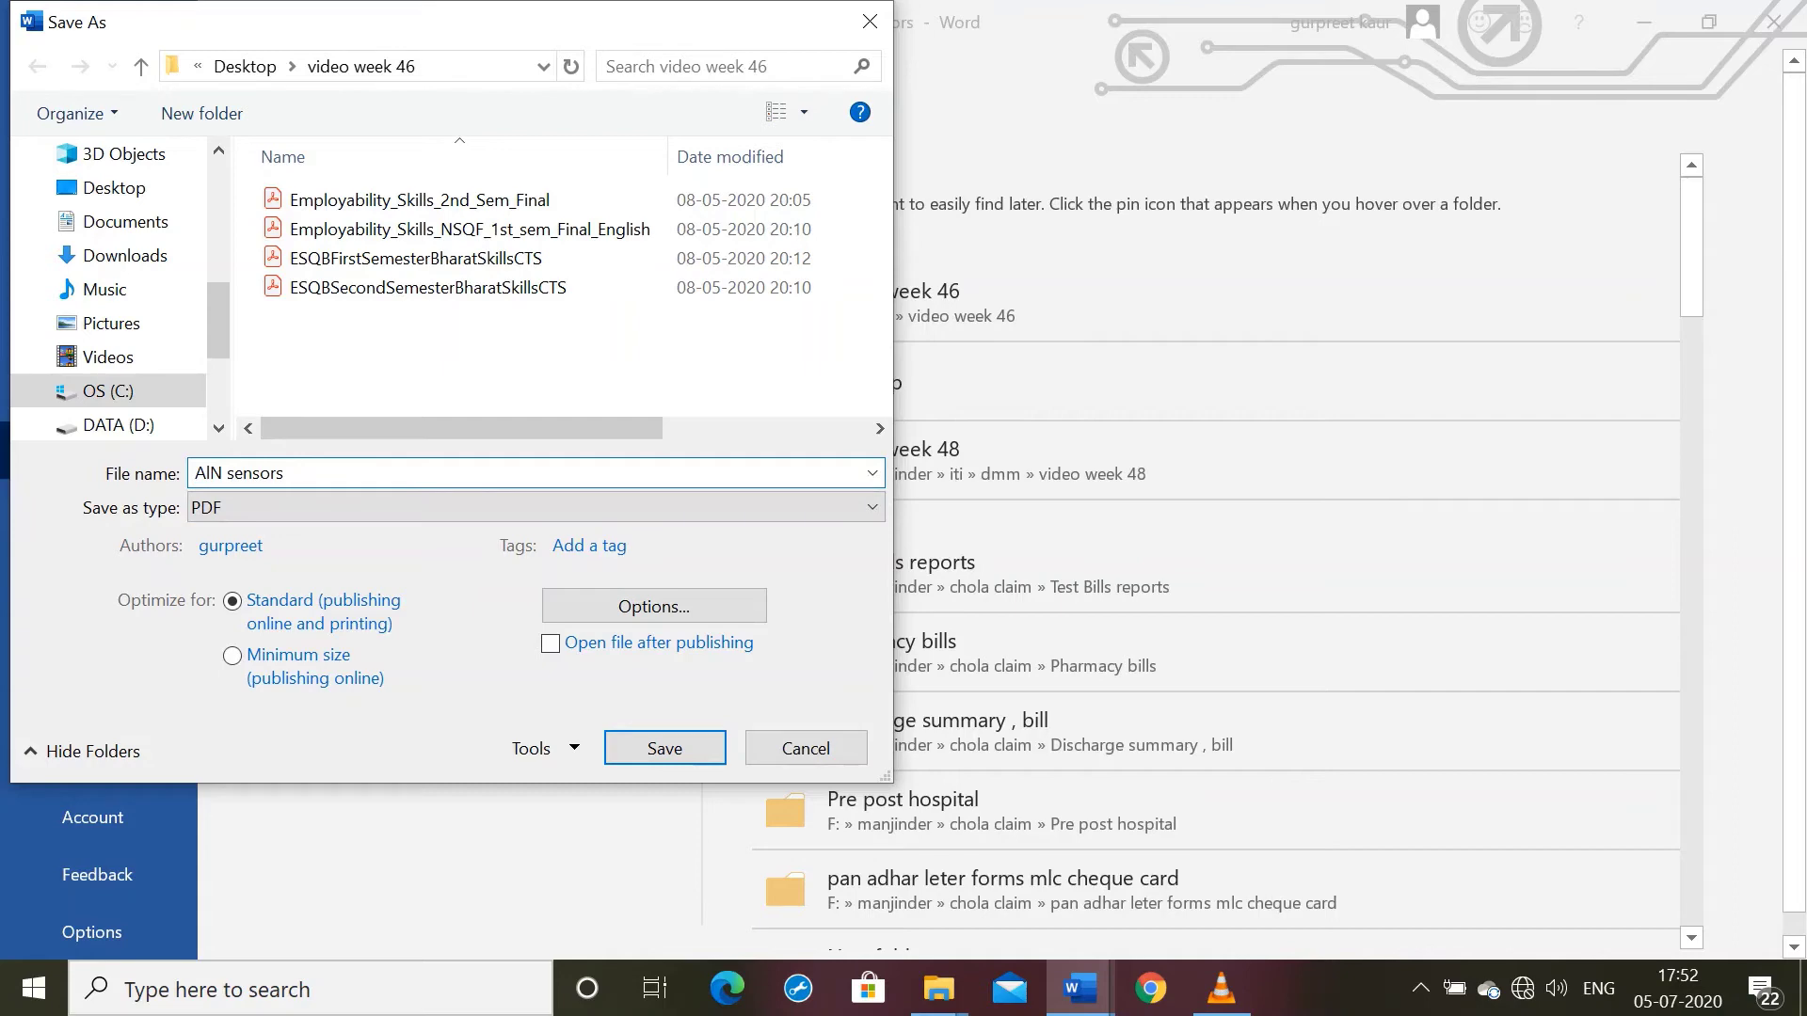
pyautogui.write('1')
pyautogui.press('Return')
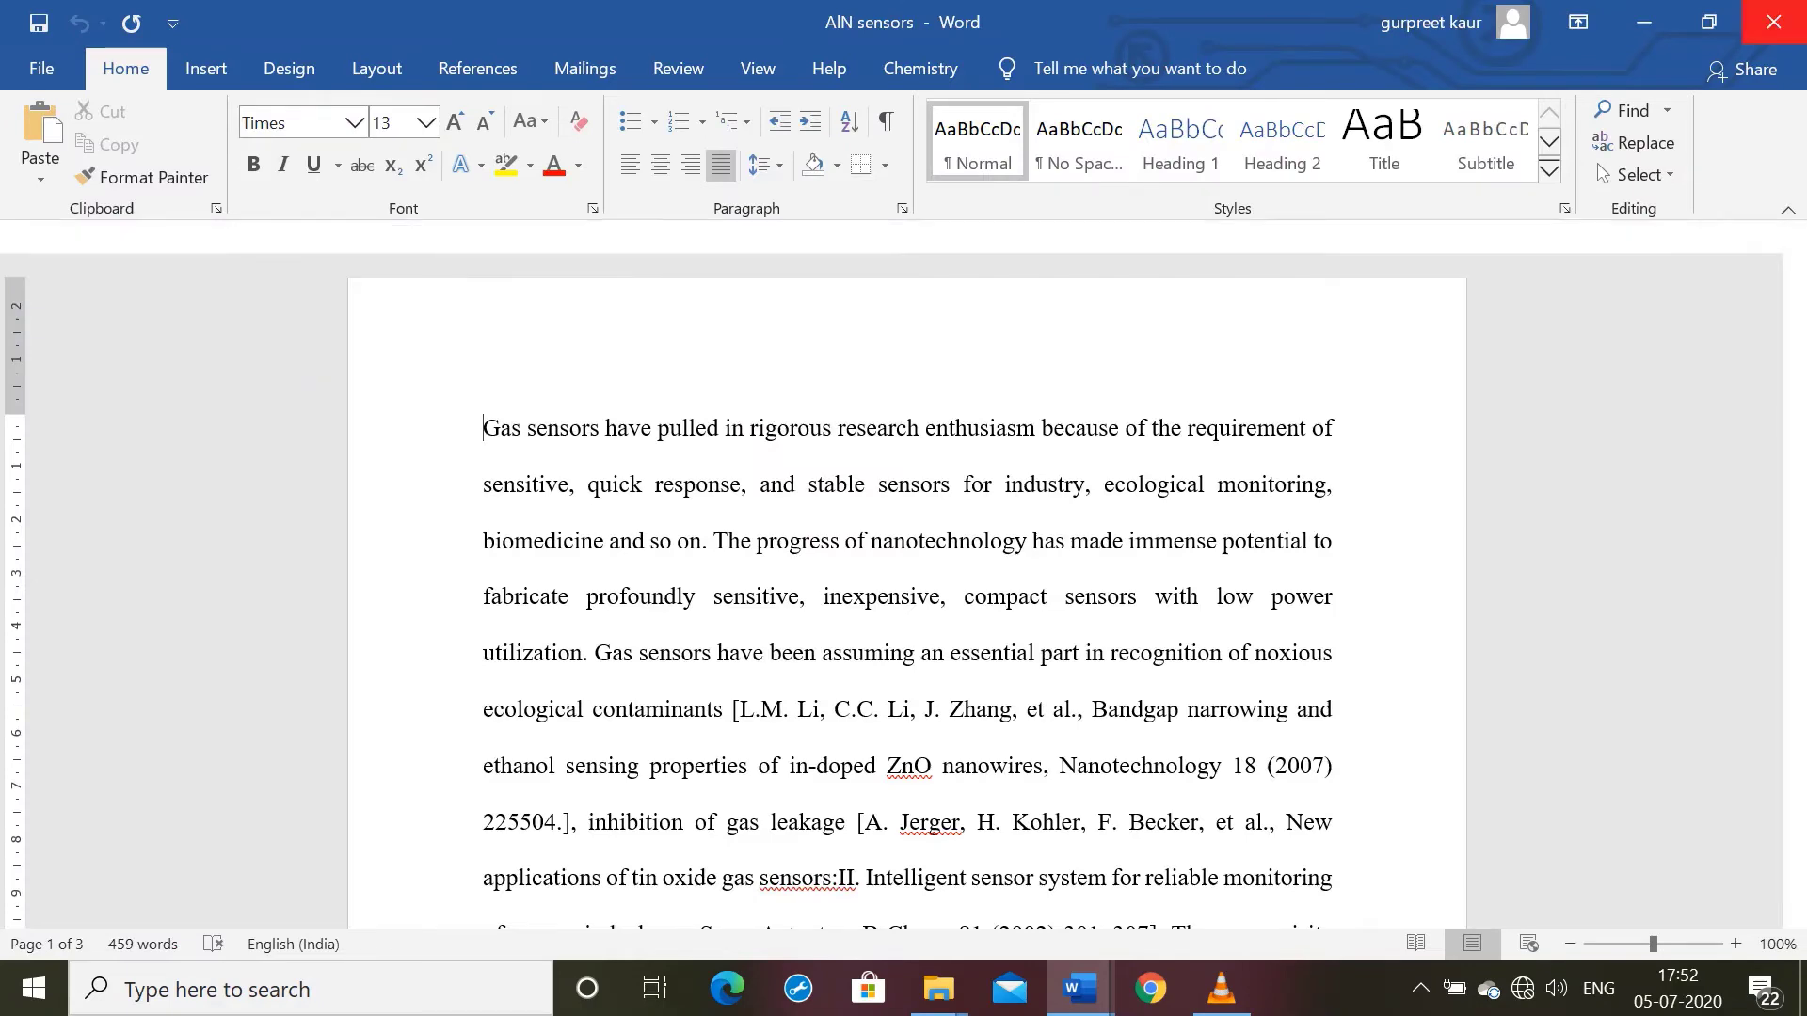
# Step: Close both Word documents and open the new PDF AIN sensors 1 in Acrobat Reader
pyautogui.click(1774, 22)
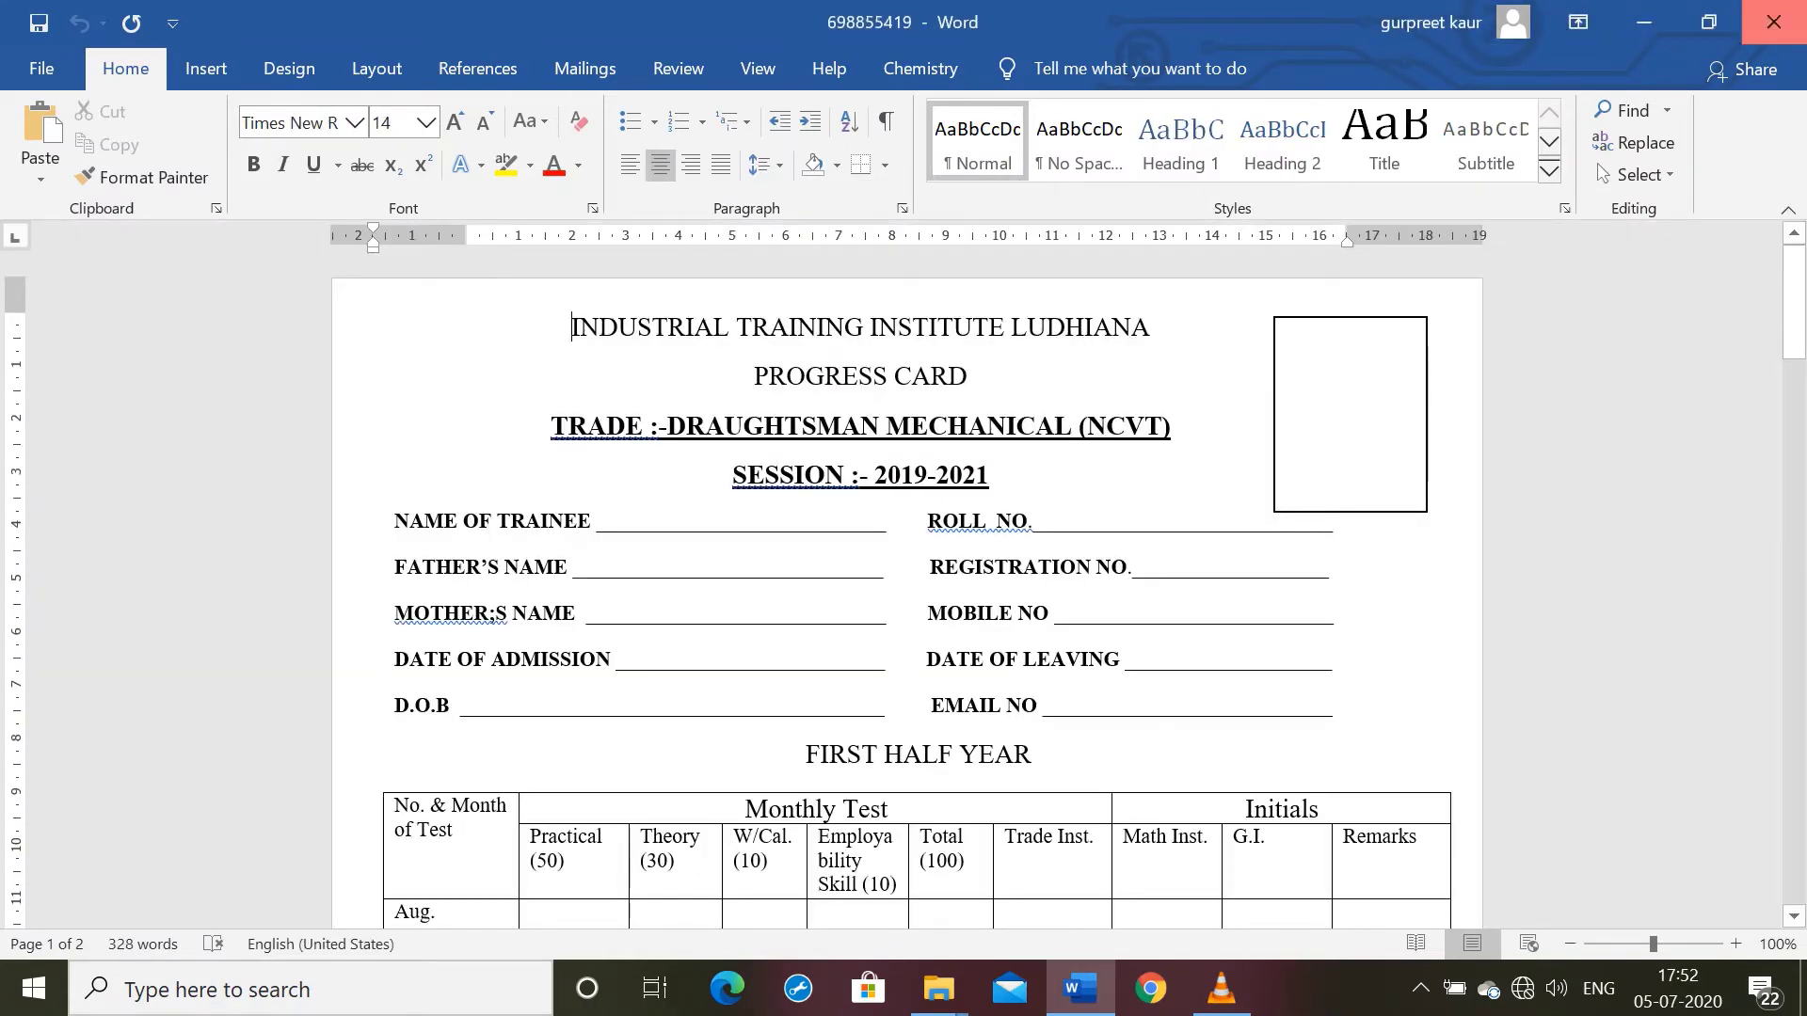
pyautogui.click(1774, 21)
pyautogui.click(593, 432)
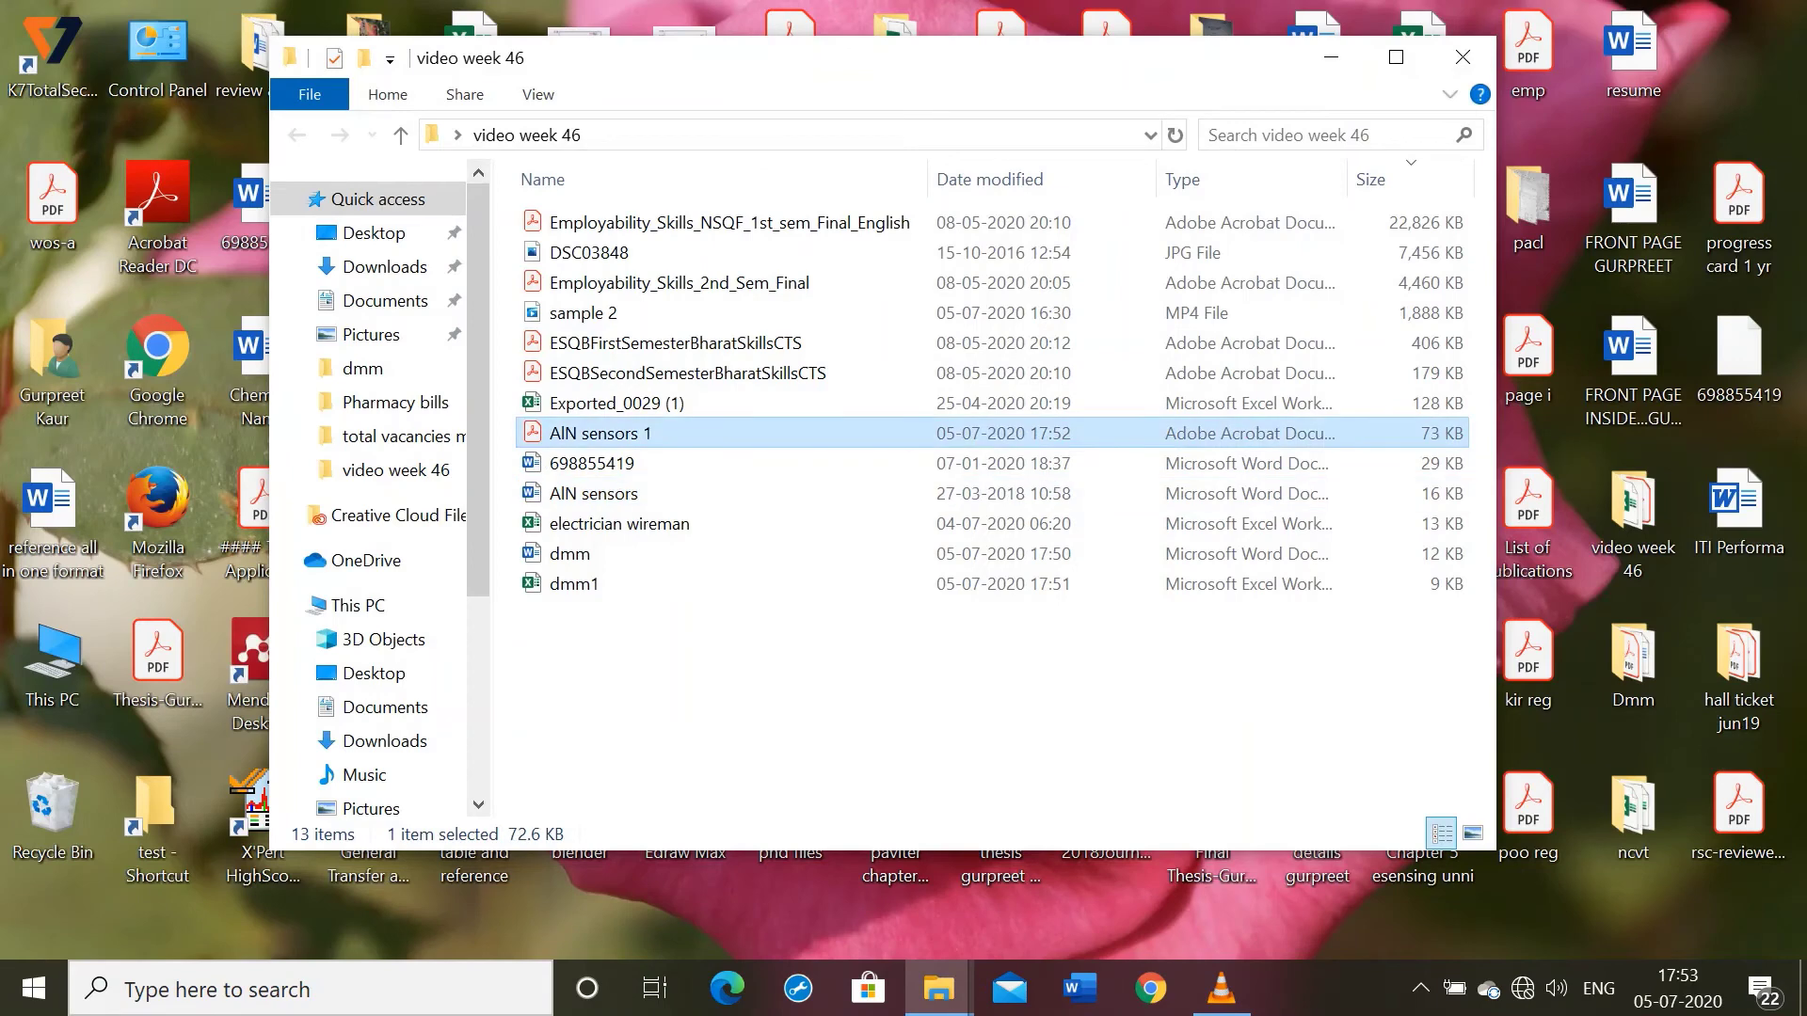
pyautogui.doubleClick(594, 433)
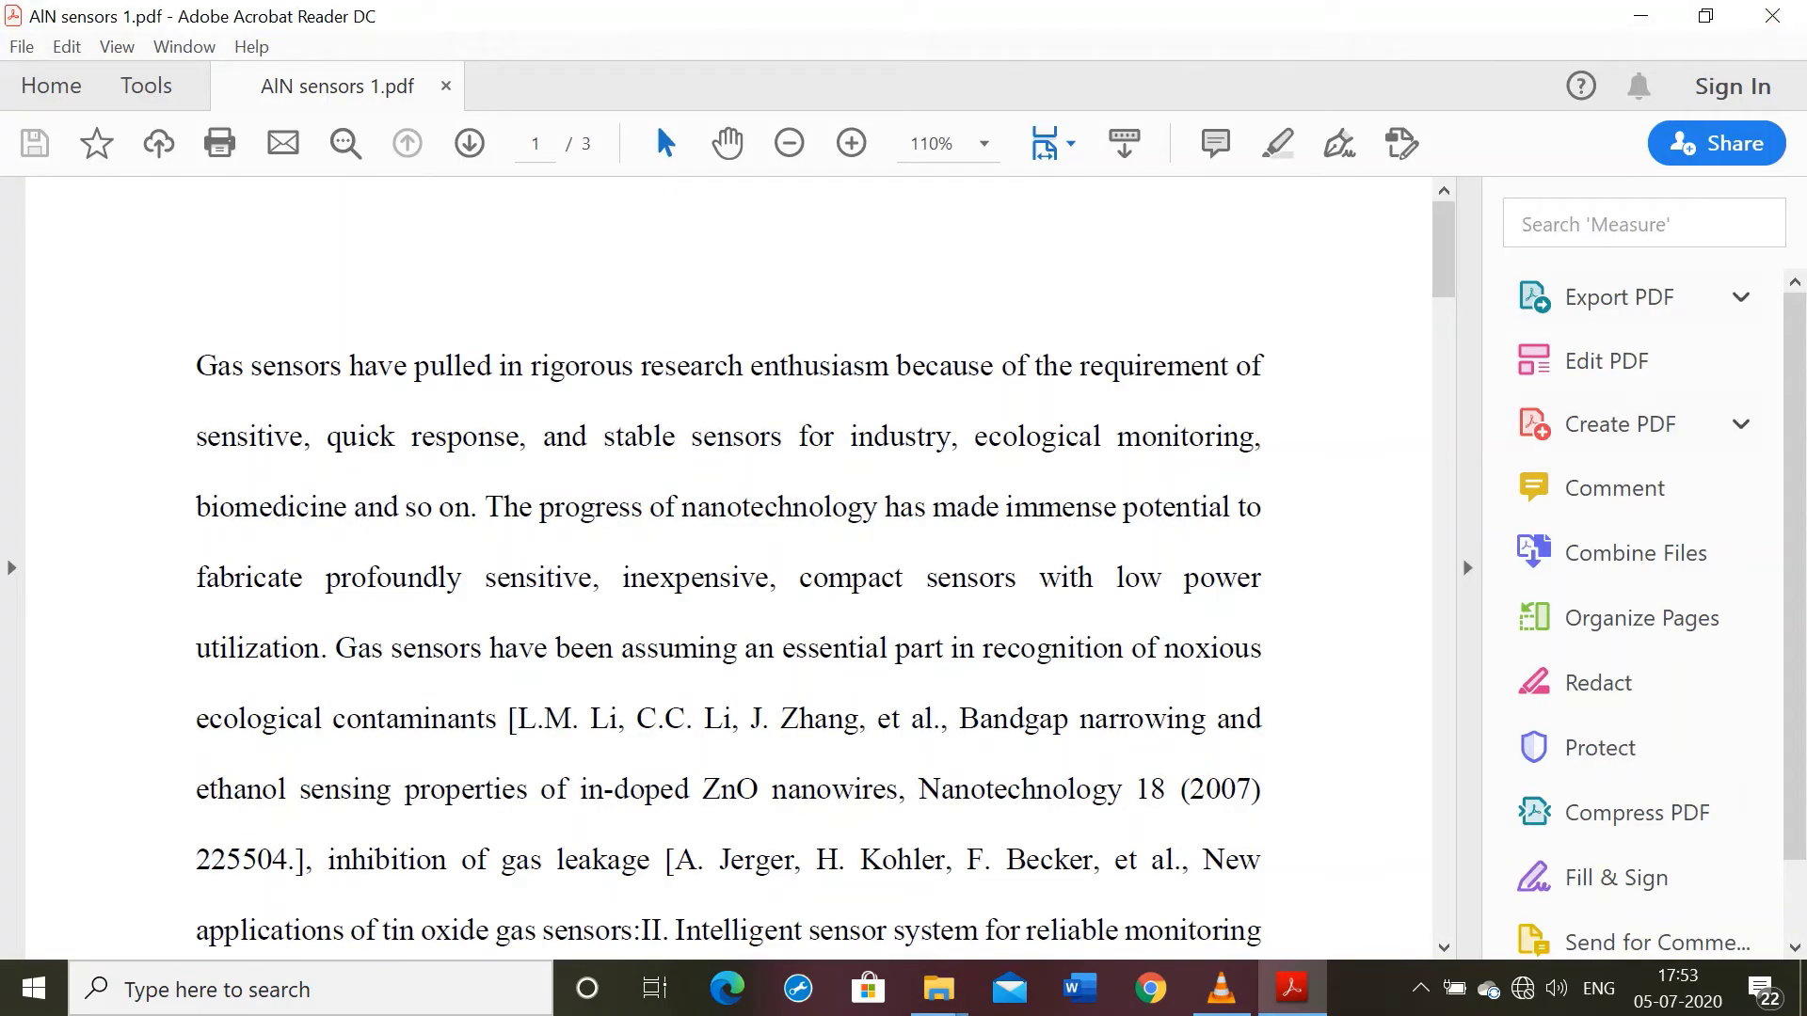
# Step: Browse Acrobat's File menu through Save As, Revert and Print without choosing any
pyautogui.press('alt')
pyautogui.press('Down')
pyautogui.press('Down')
pyautogui.press('Down')
pyautogui.press('Down')
pyautogui.press('Down')
pyautogui.press('Down')
pyautogui.press('Down')
pyautogui.press('Down')
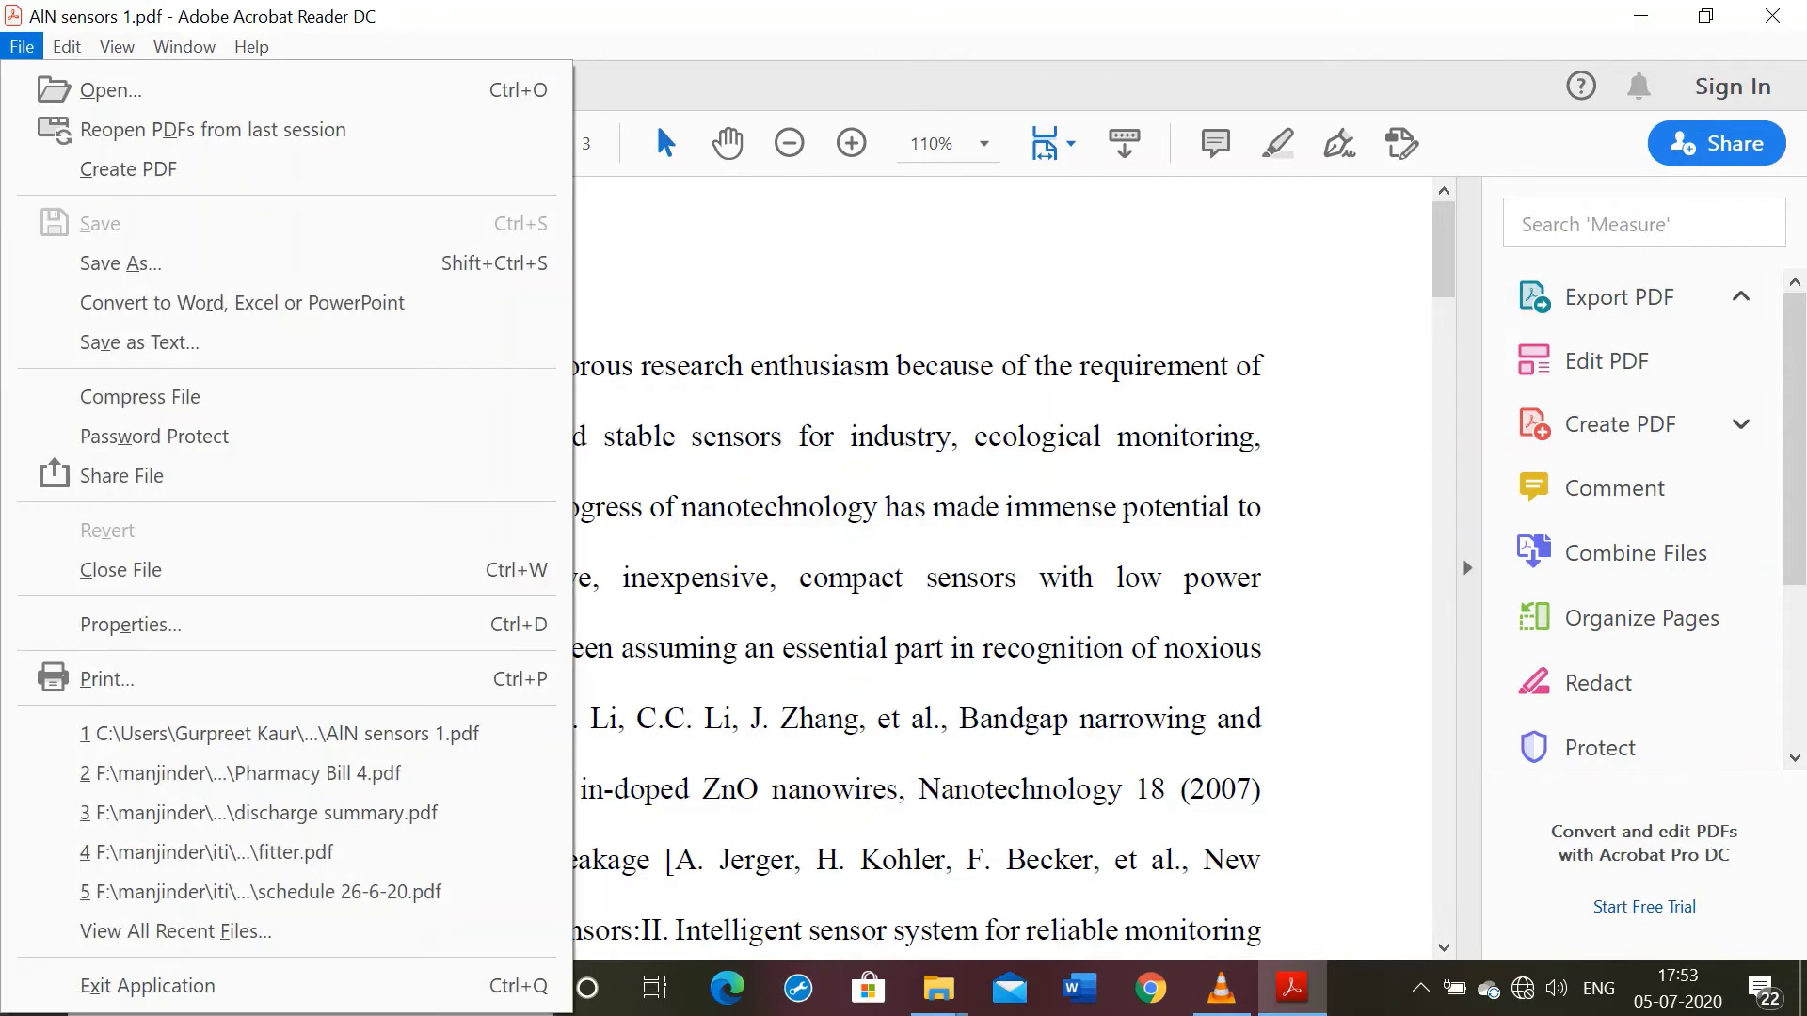
pyautogui.press('Down')
pyautogui.press('Down')
pyautogui.press('Down')
pyautogui.press('Down')
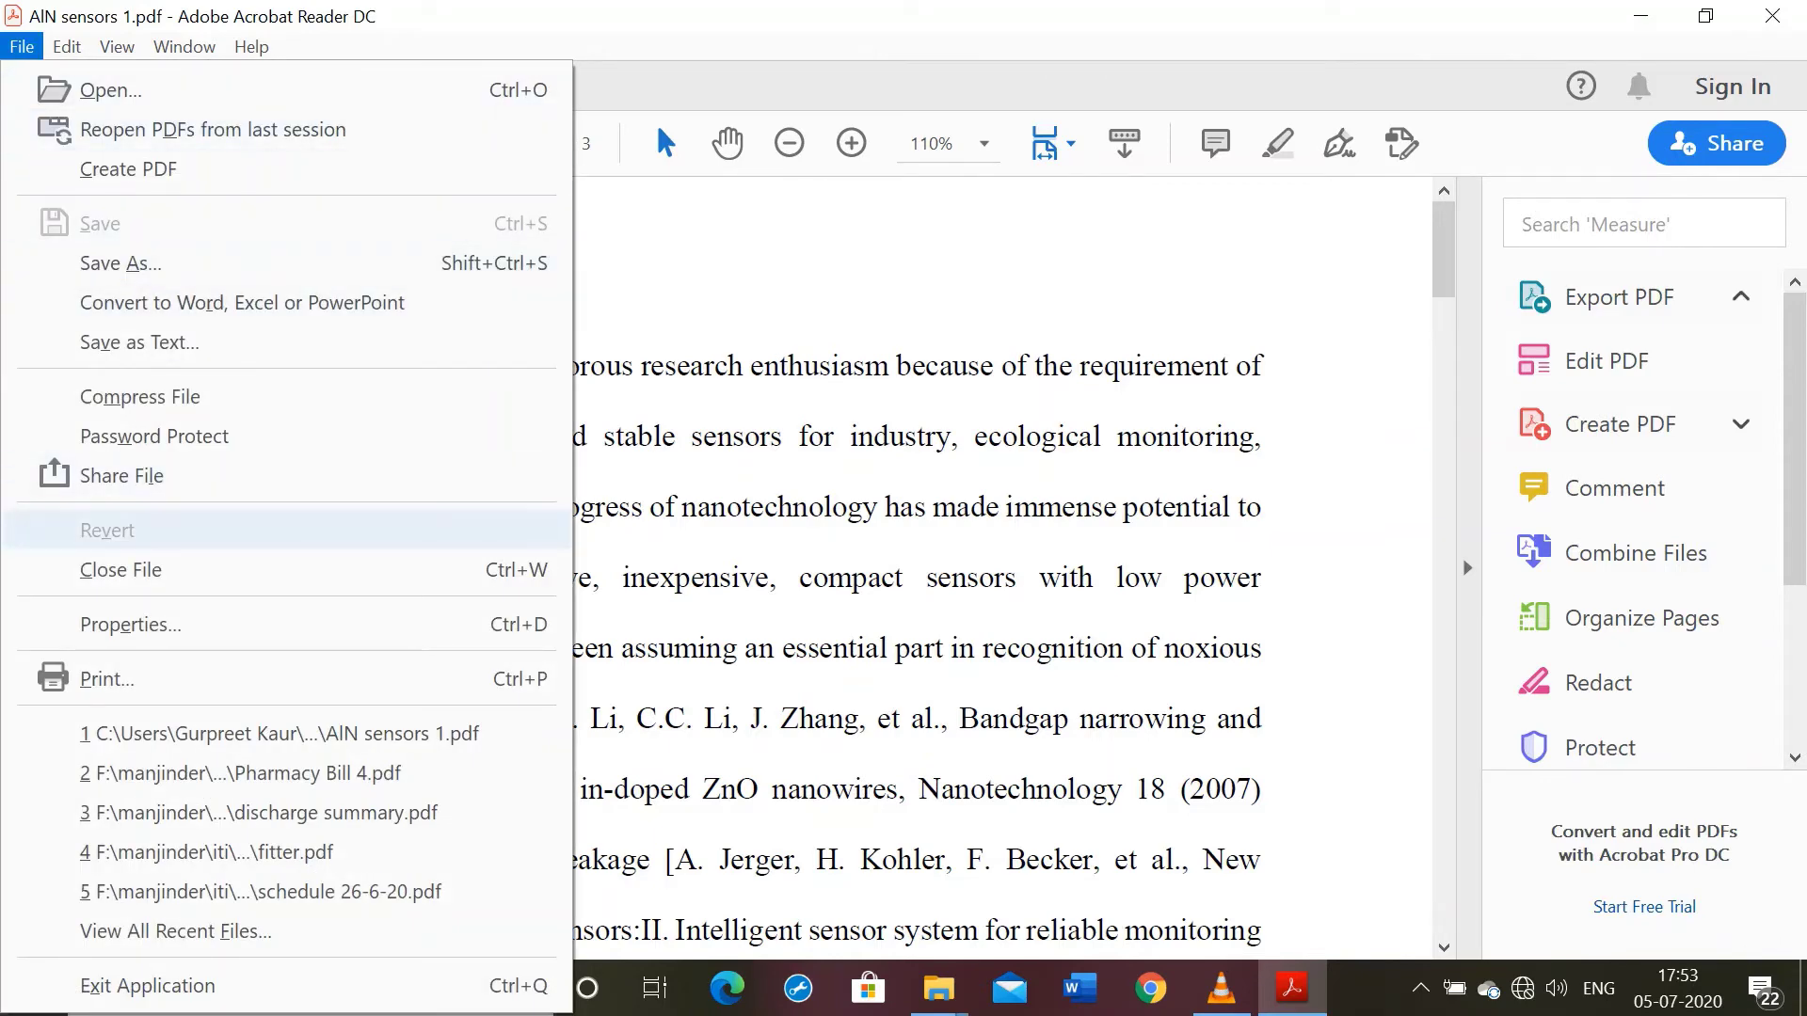
pyautogui.press('Up')
pyautogui.press('Up')
pyautogui.press('Up')
pyautogui.press('Up')
pyautogui.press('Up')
pyautogui.press('Up')
pyautogui.press('Up')
pyautogui.press('Down')
pyautogui.press('Down')
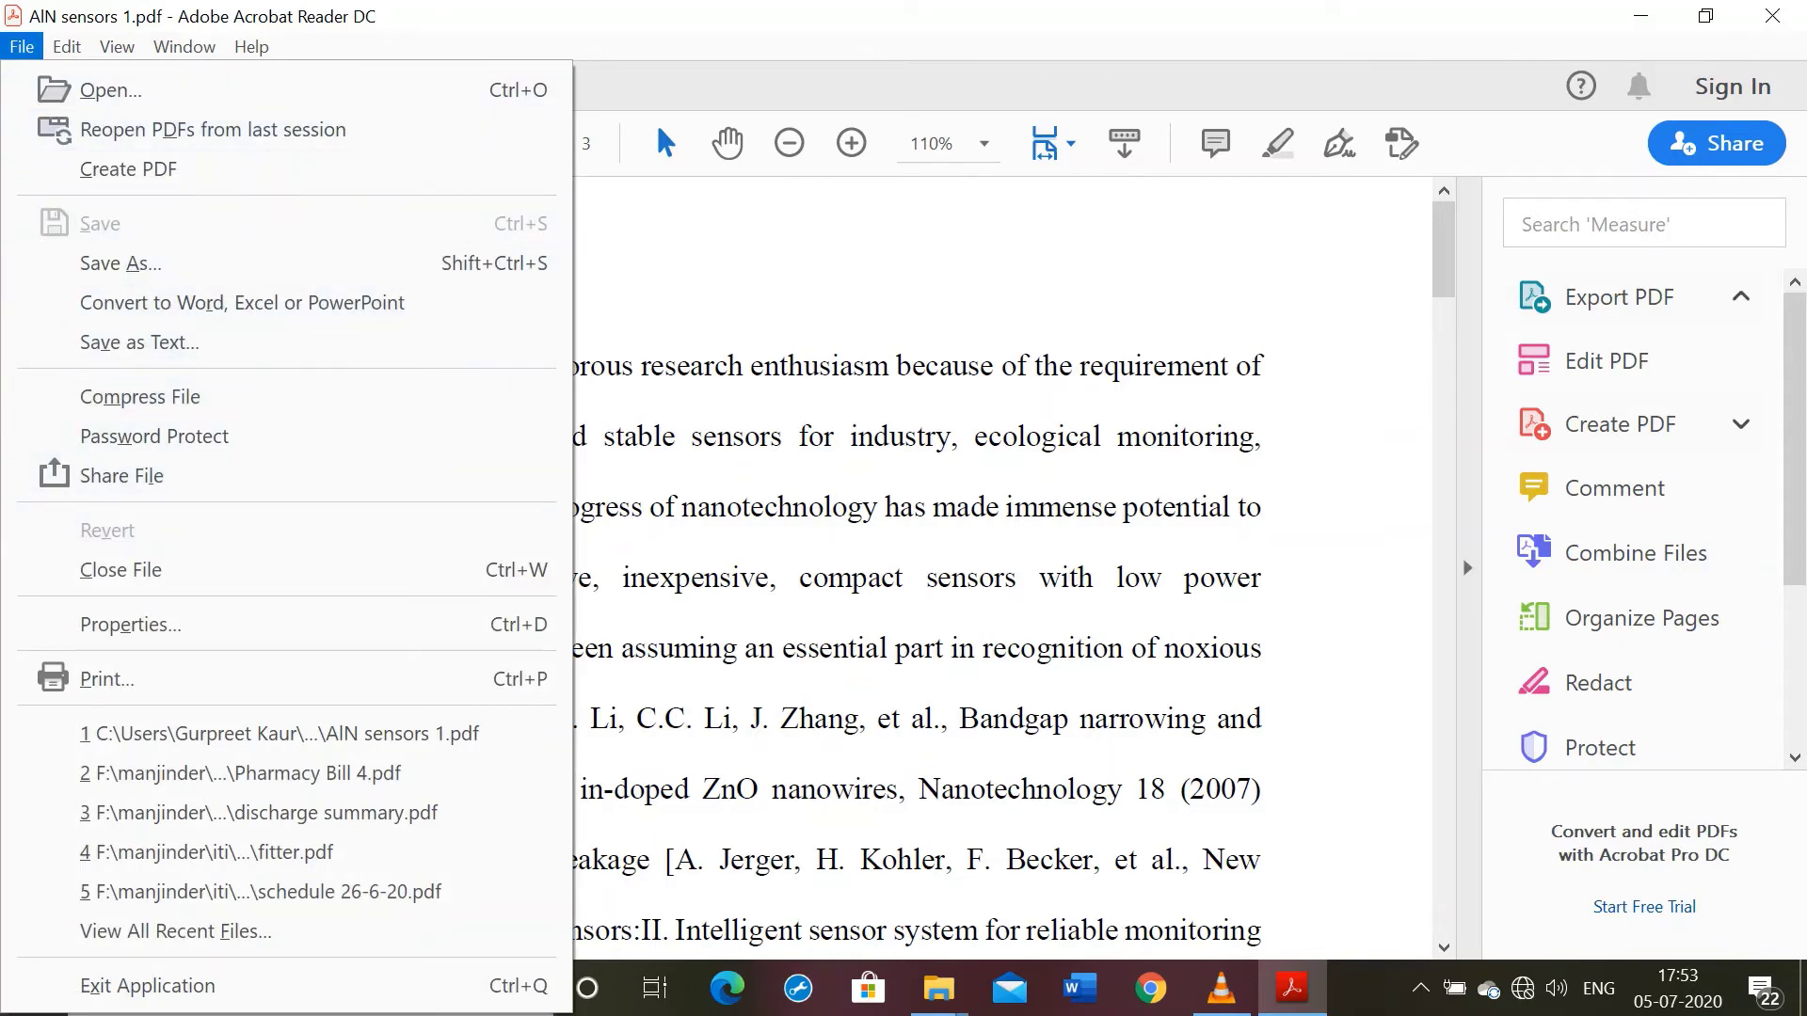
pyautogui.press('p')
pyautogui.press('p')
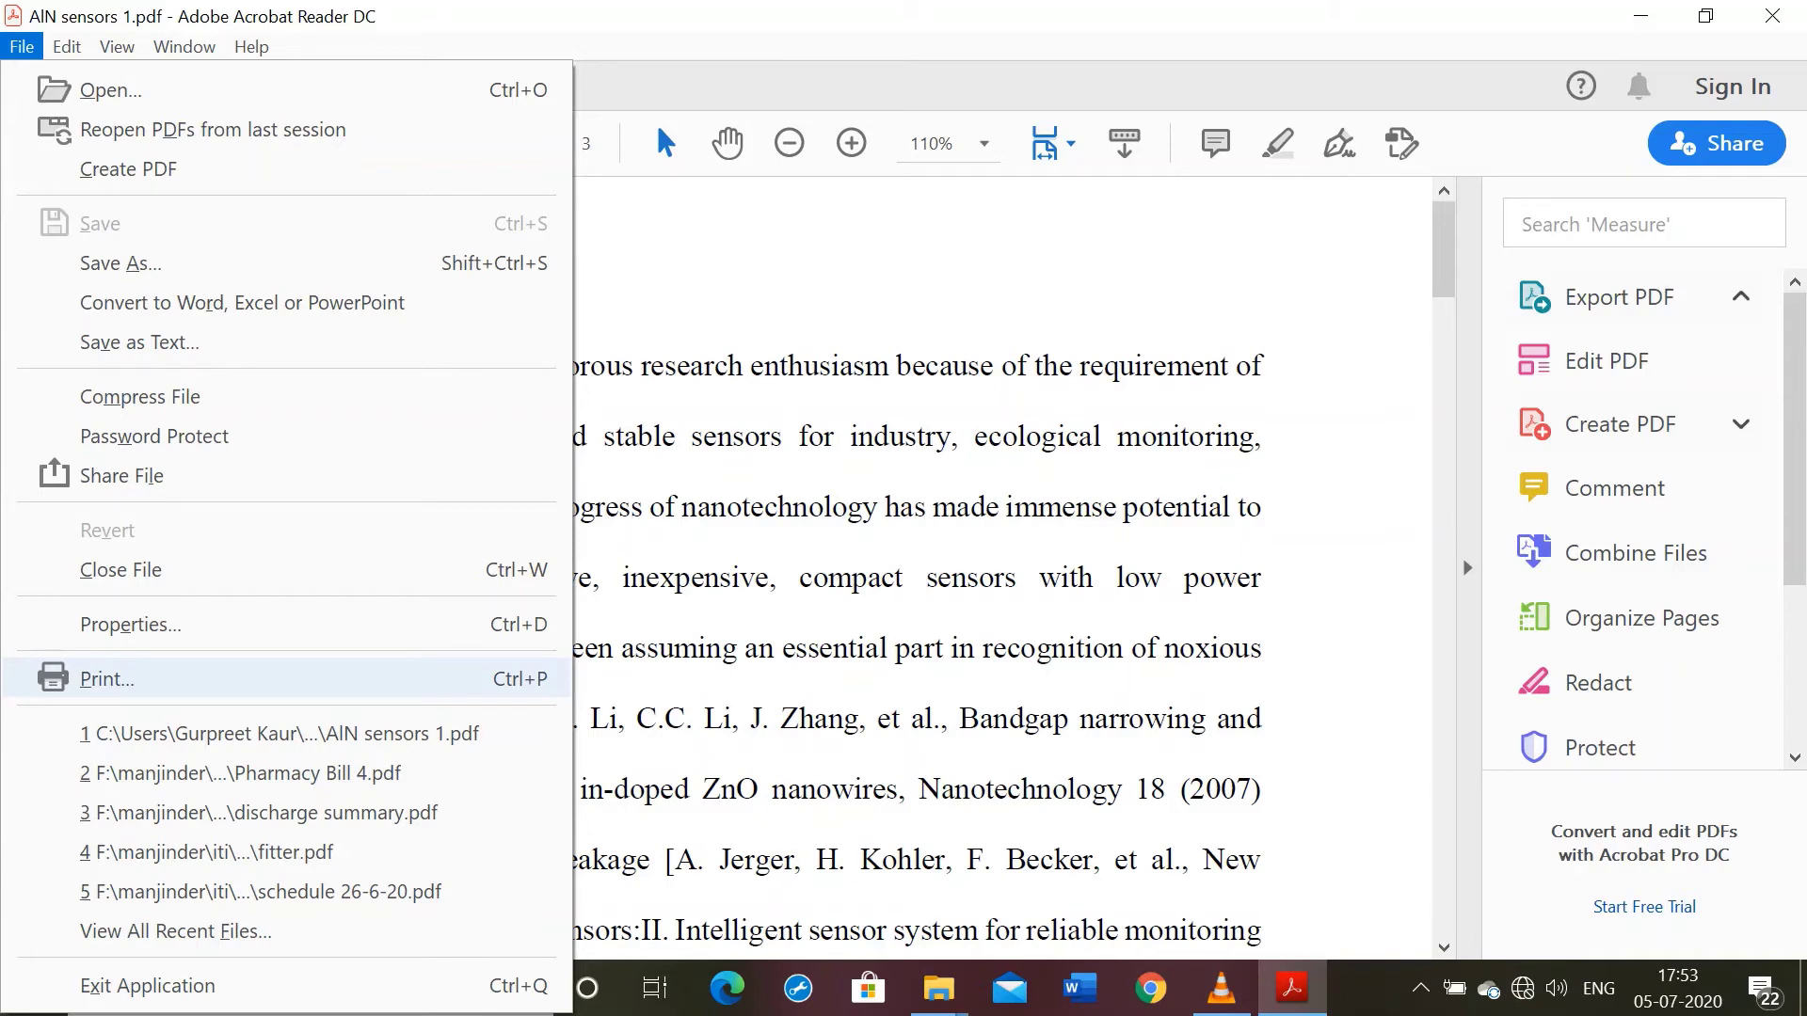
pyautogui.press('Return')
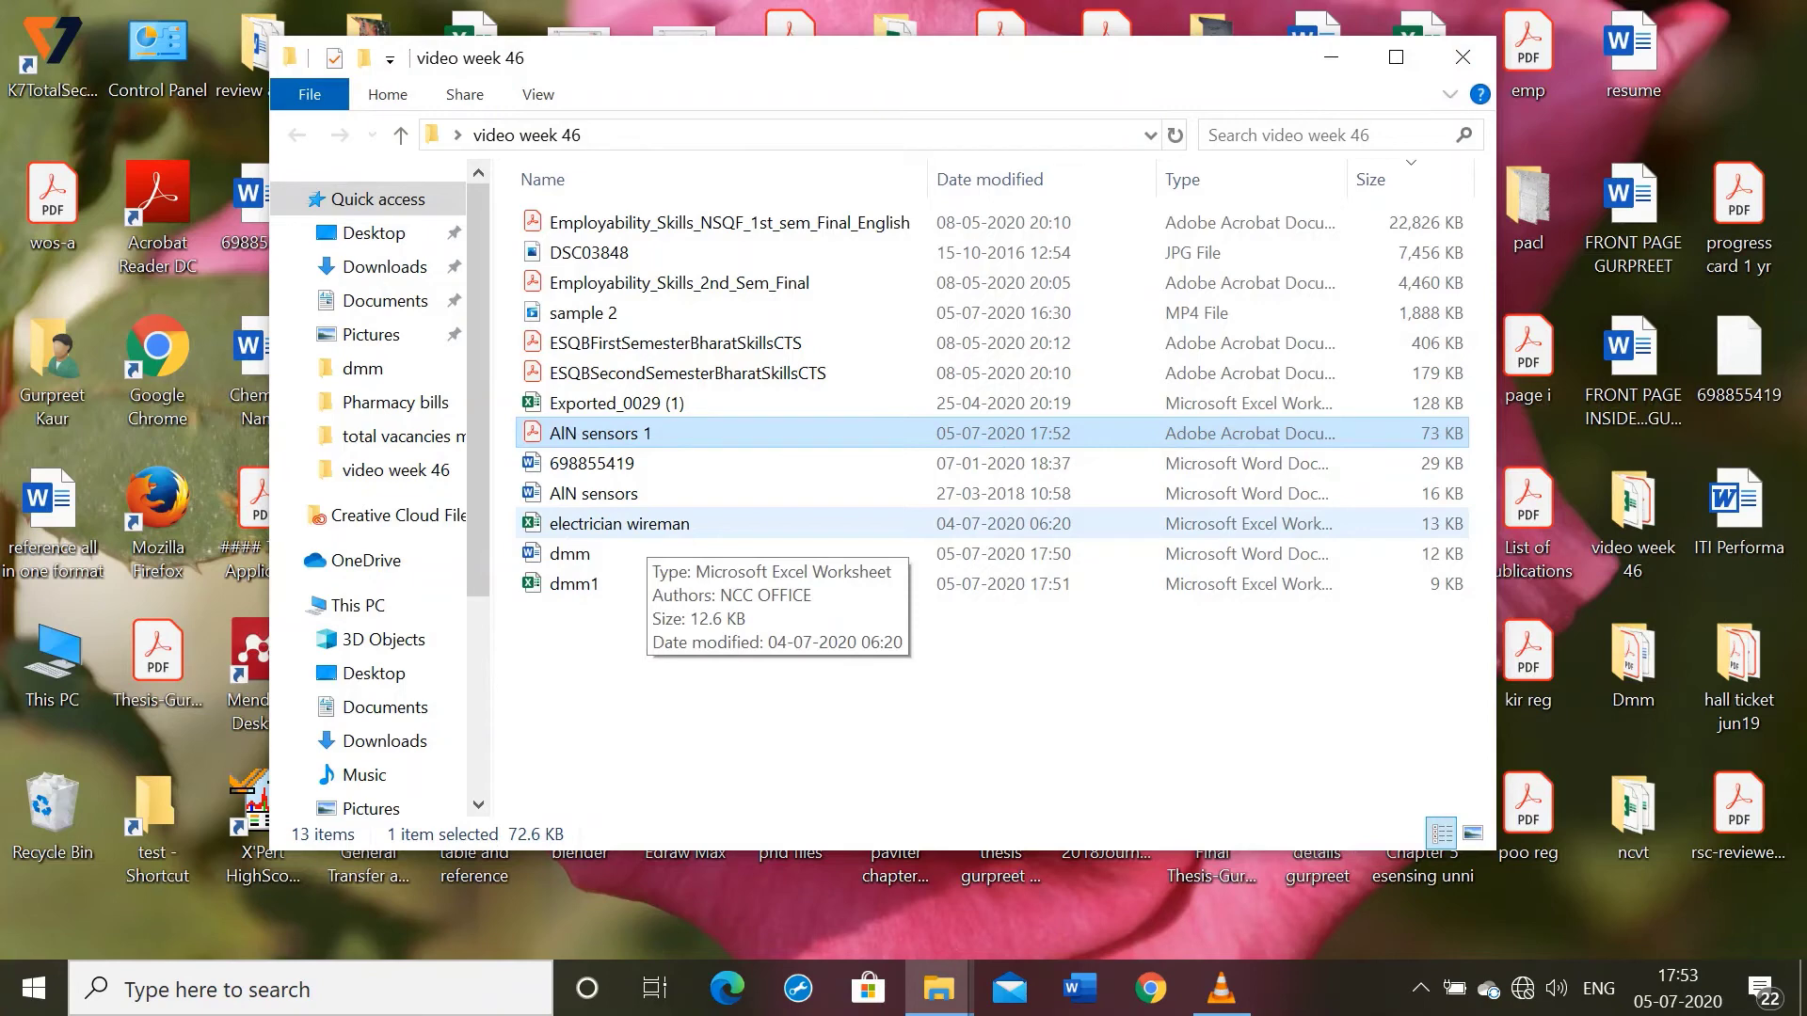
# Step: Open electrician wireman in Excel with editing enabled and bring up its File page
pyautogui.click(620, 524)
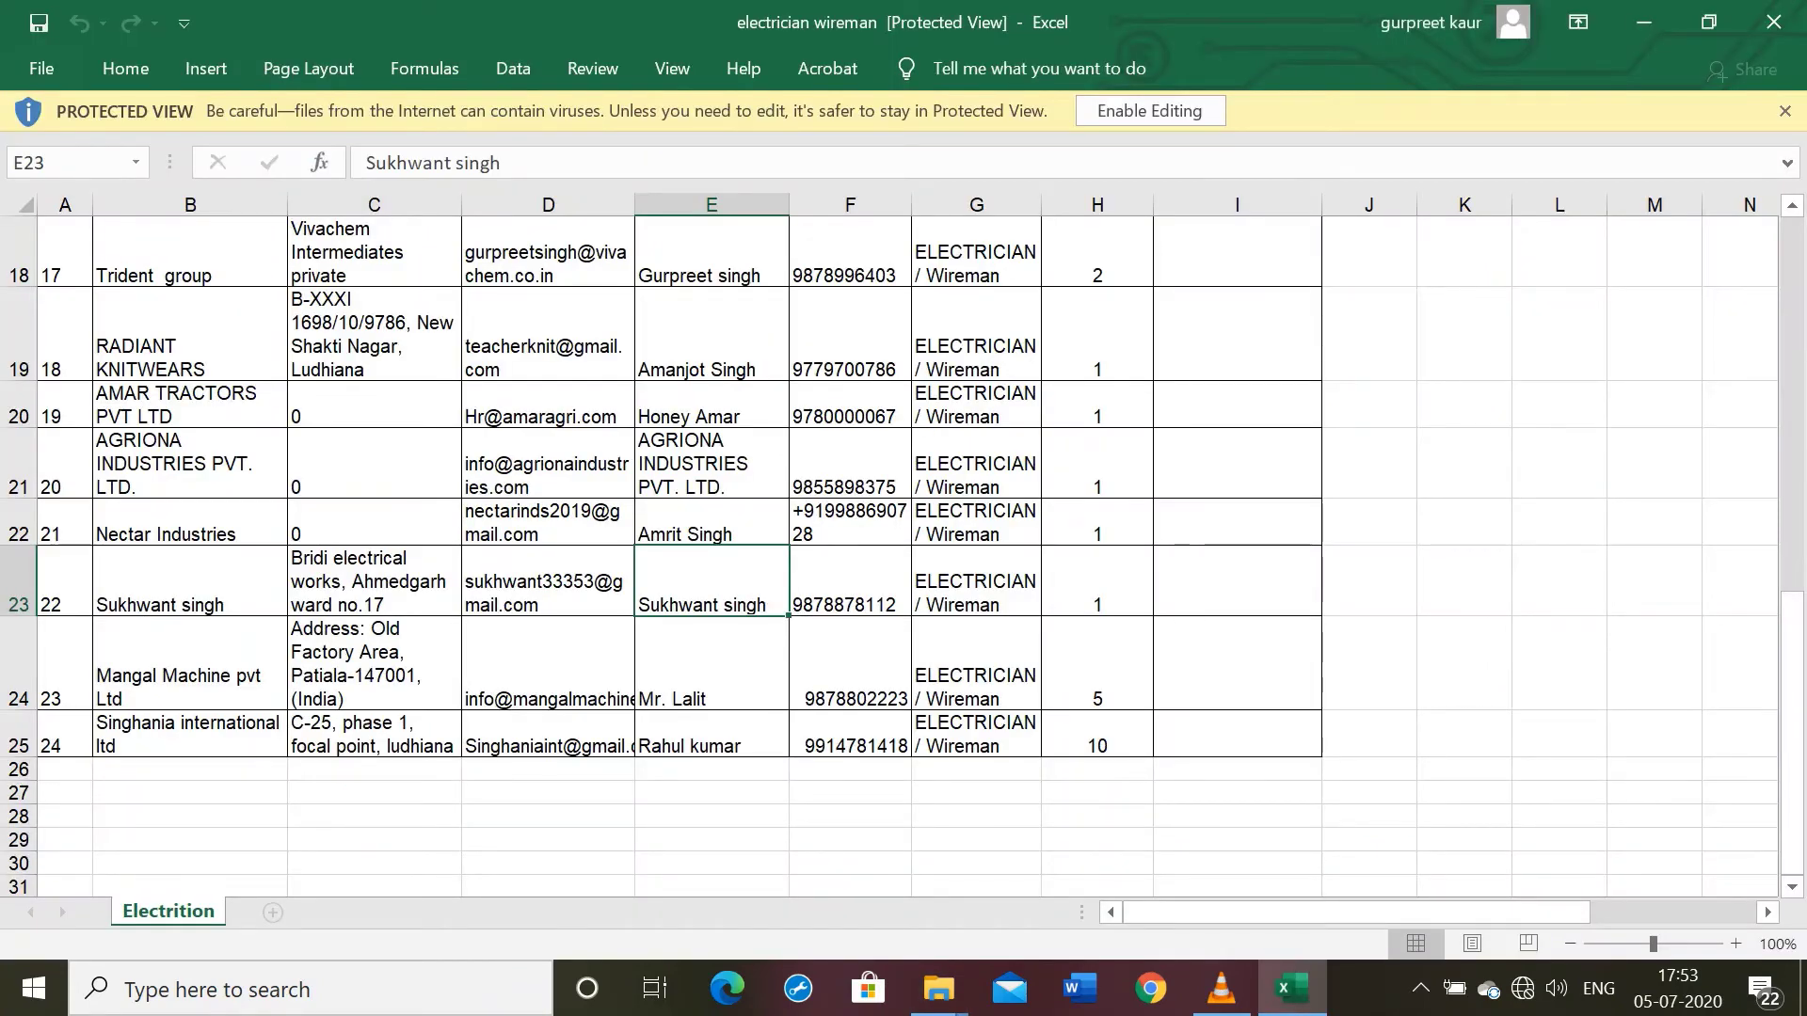
pyautogui.click(1150, 110)
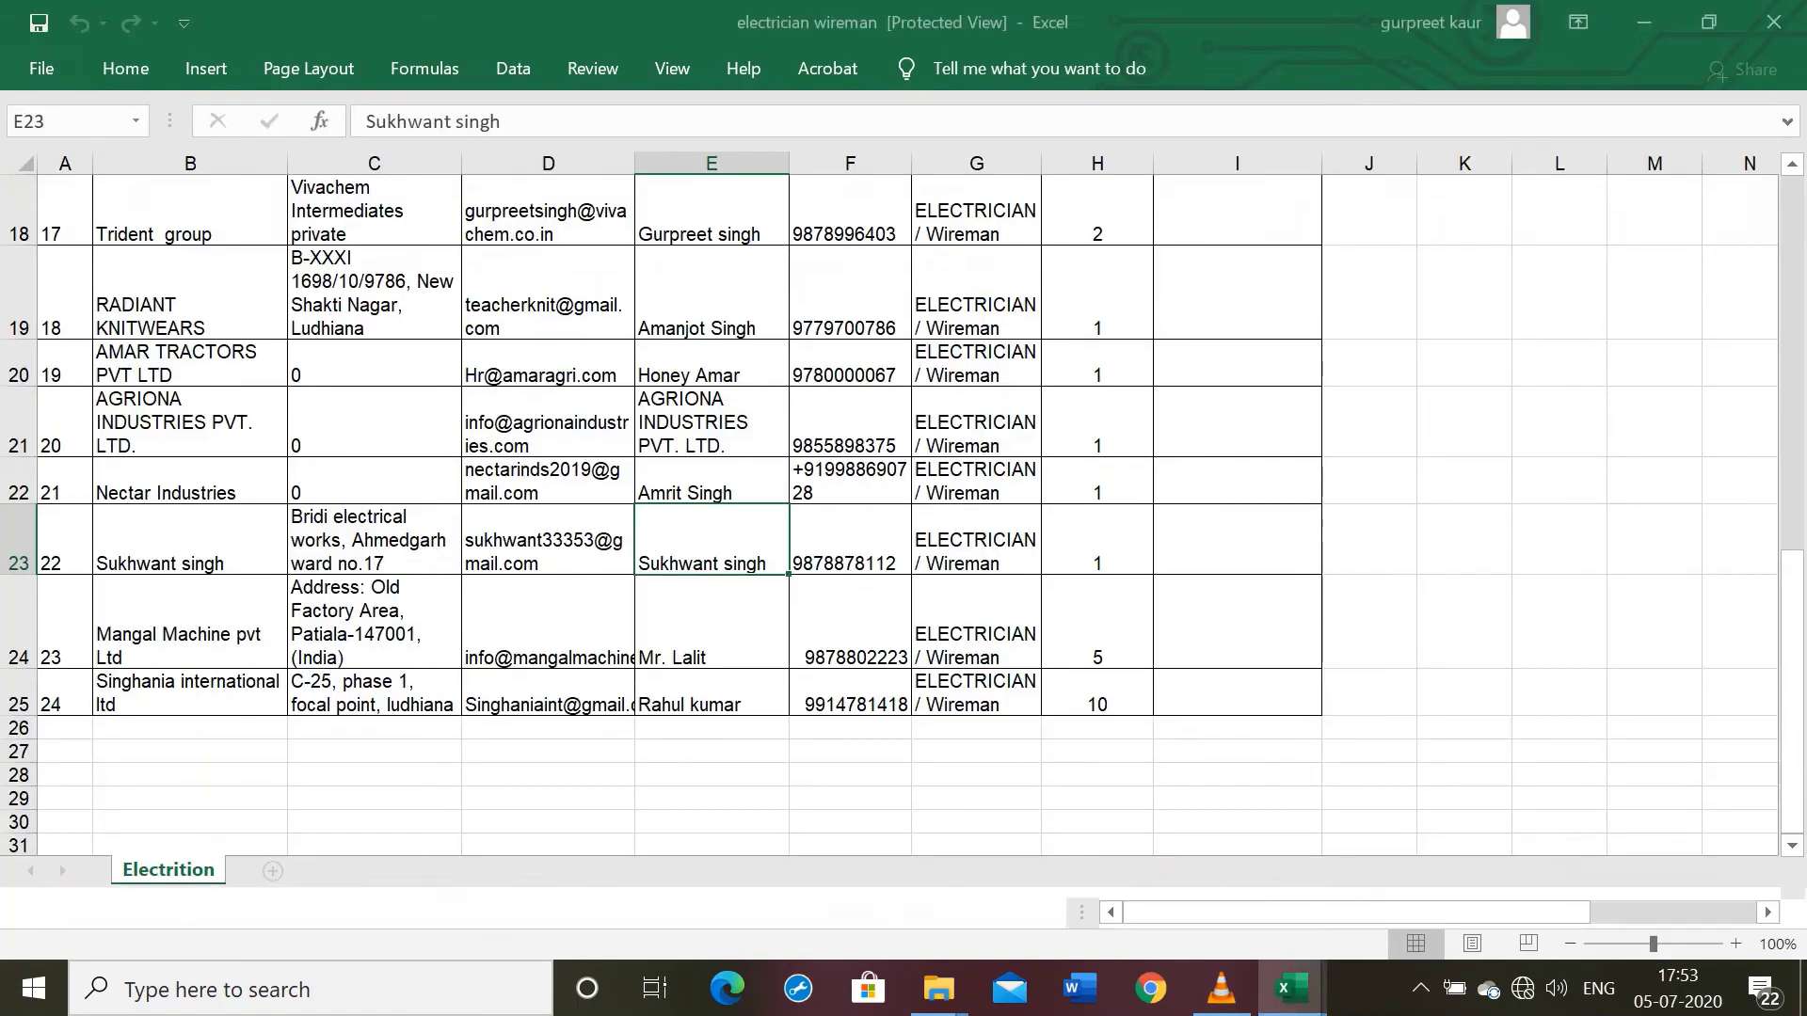
pyautogui.moveTo(1791, 769); pyautogui.dragTo(1790, 395)
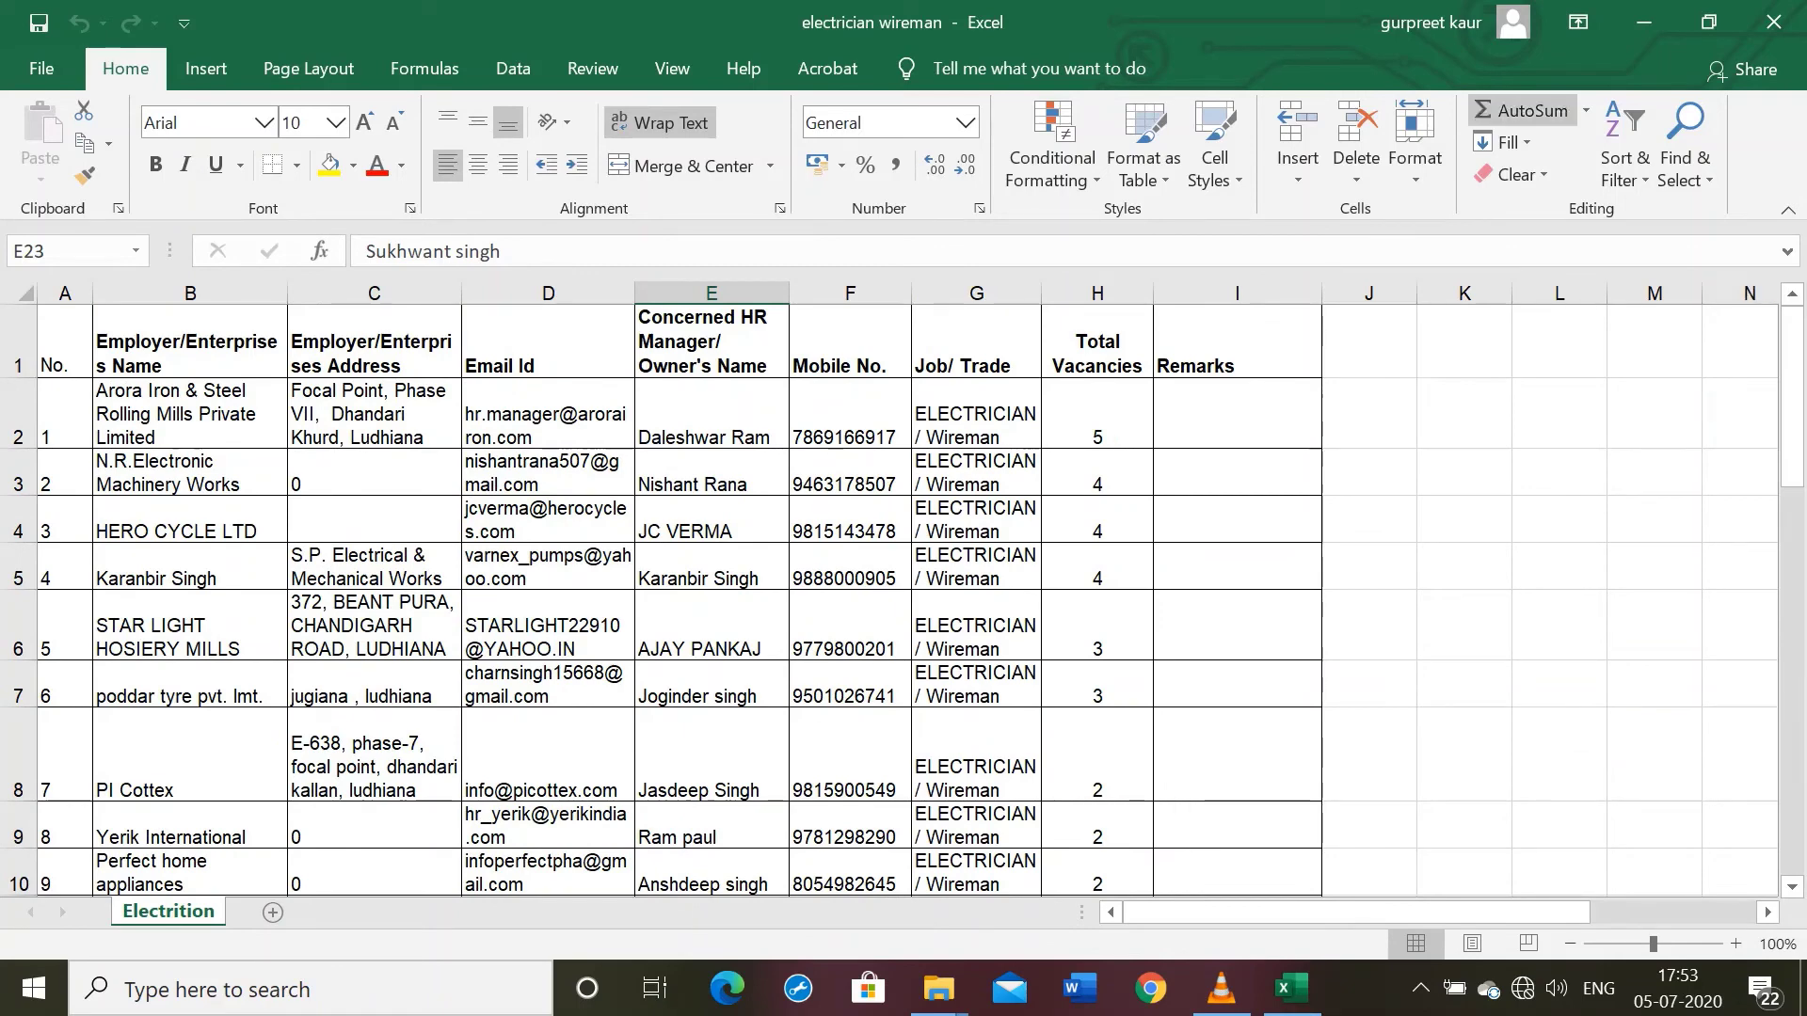
pyautogui.click(41, 68)
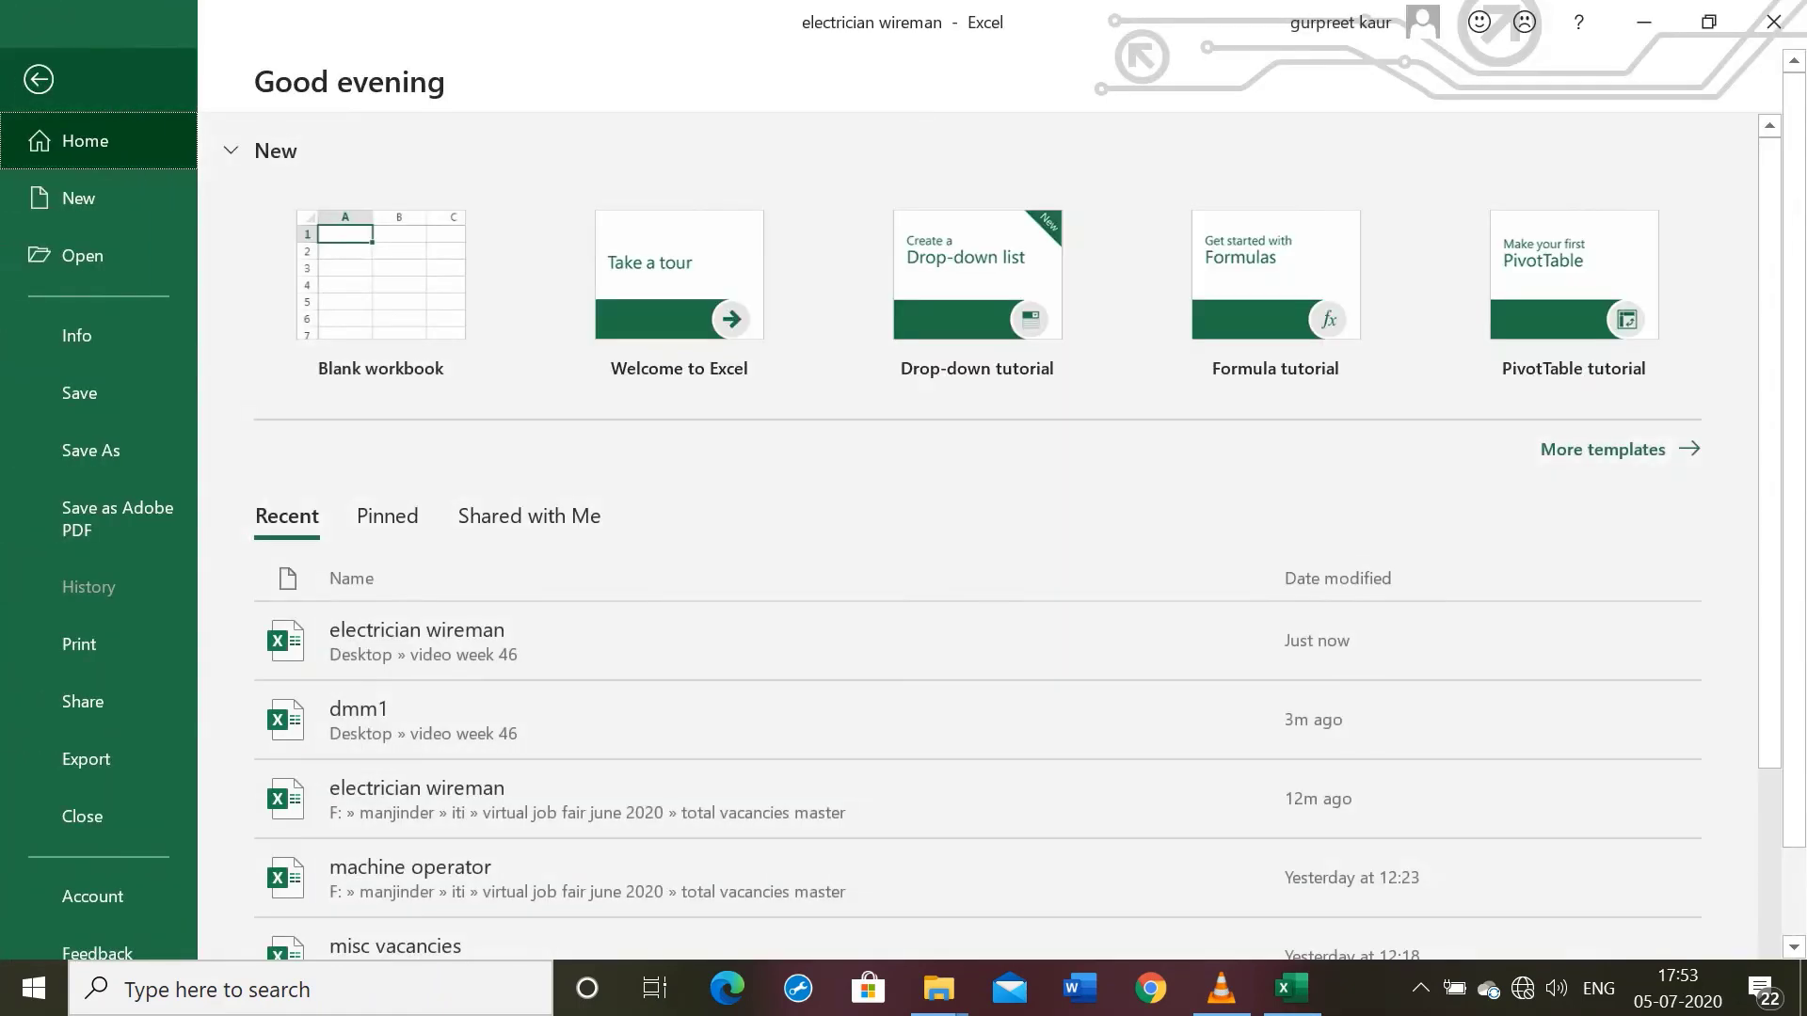
# Step: Save the Excel workbook as a PDF named 'electrician wireman1' in the video week 46 folder
pyautogui.click(91, 450)
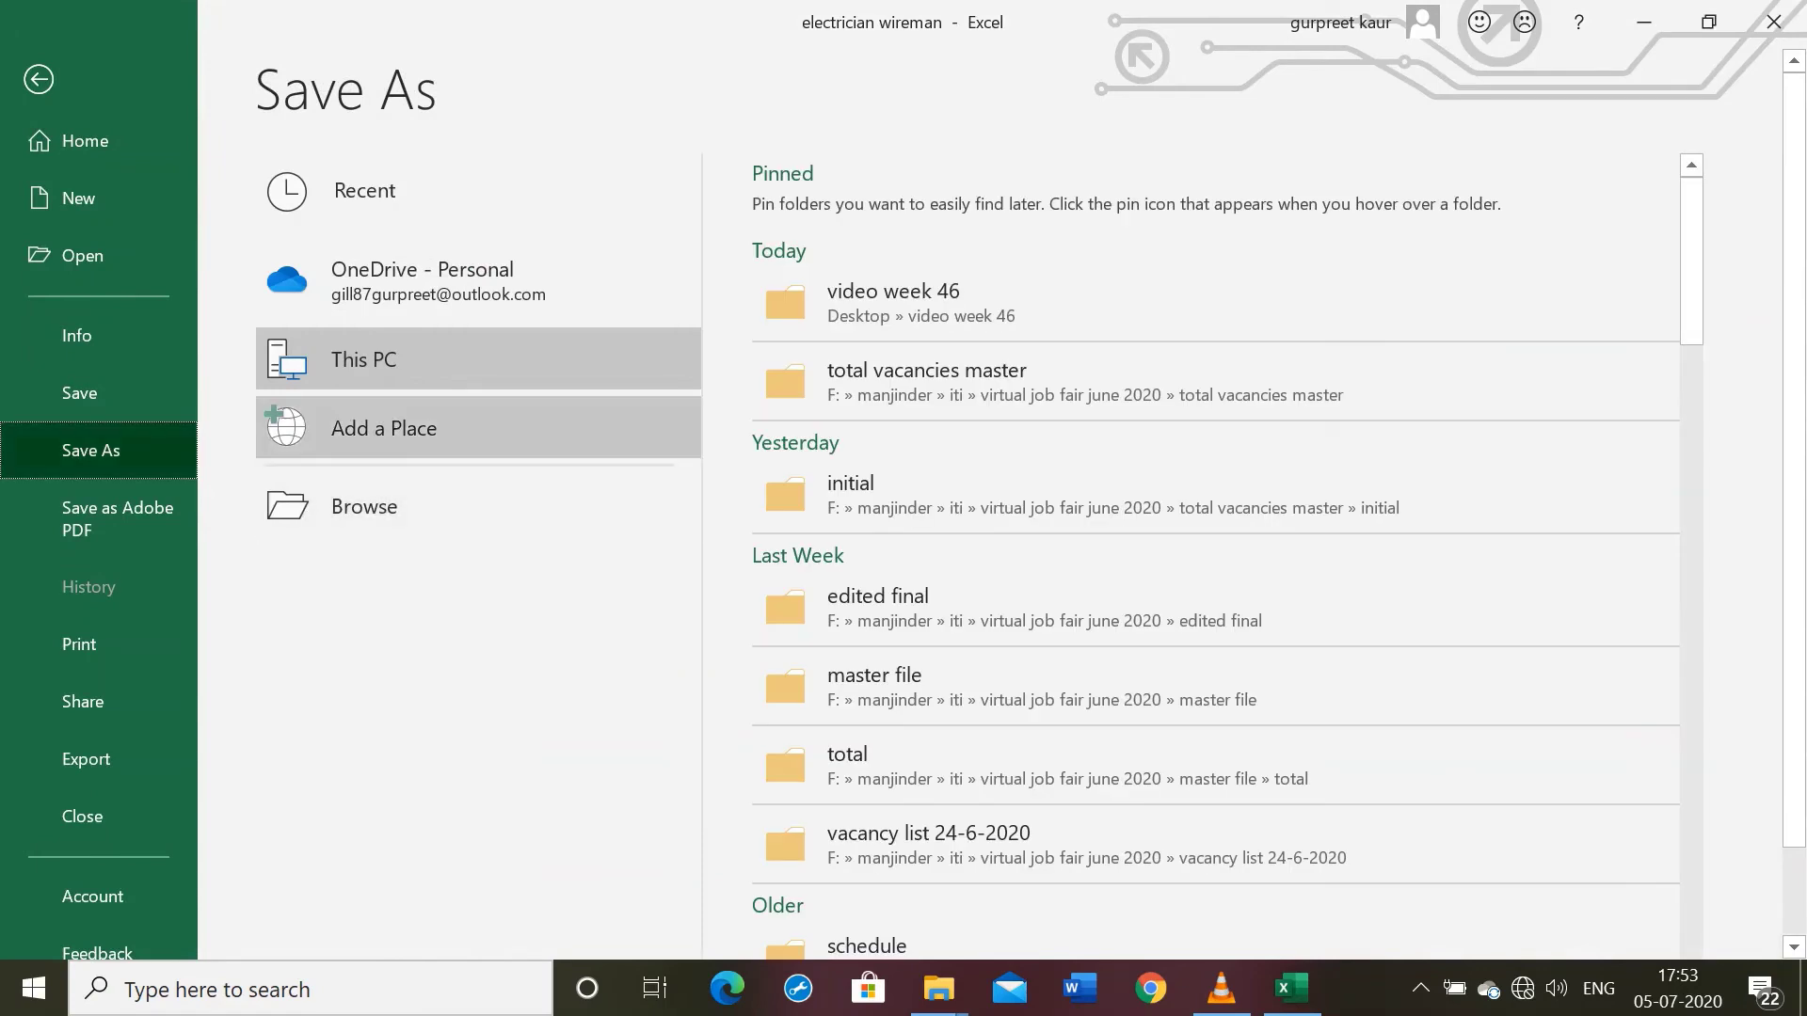
pyautogui.click(364, 506)
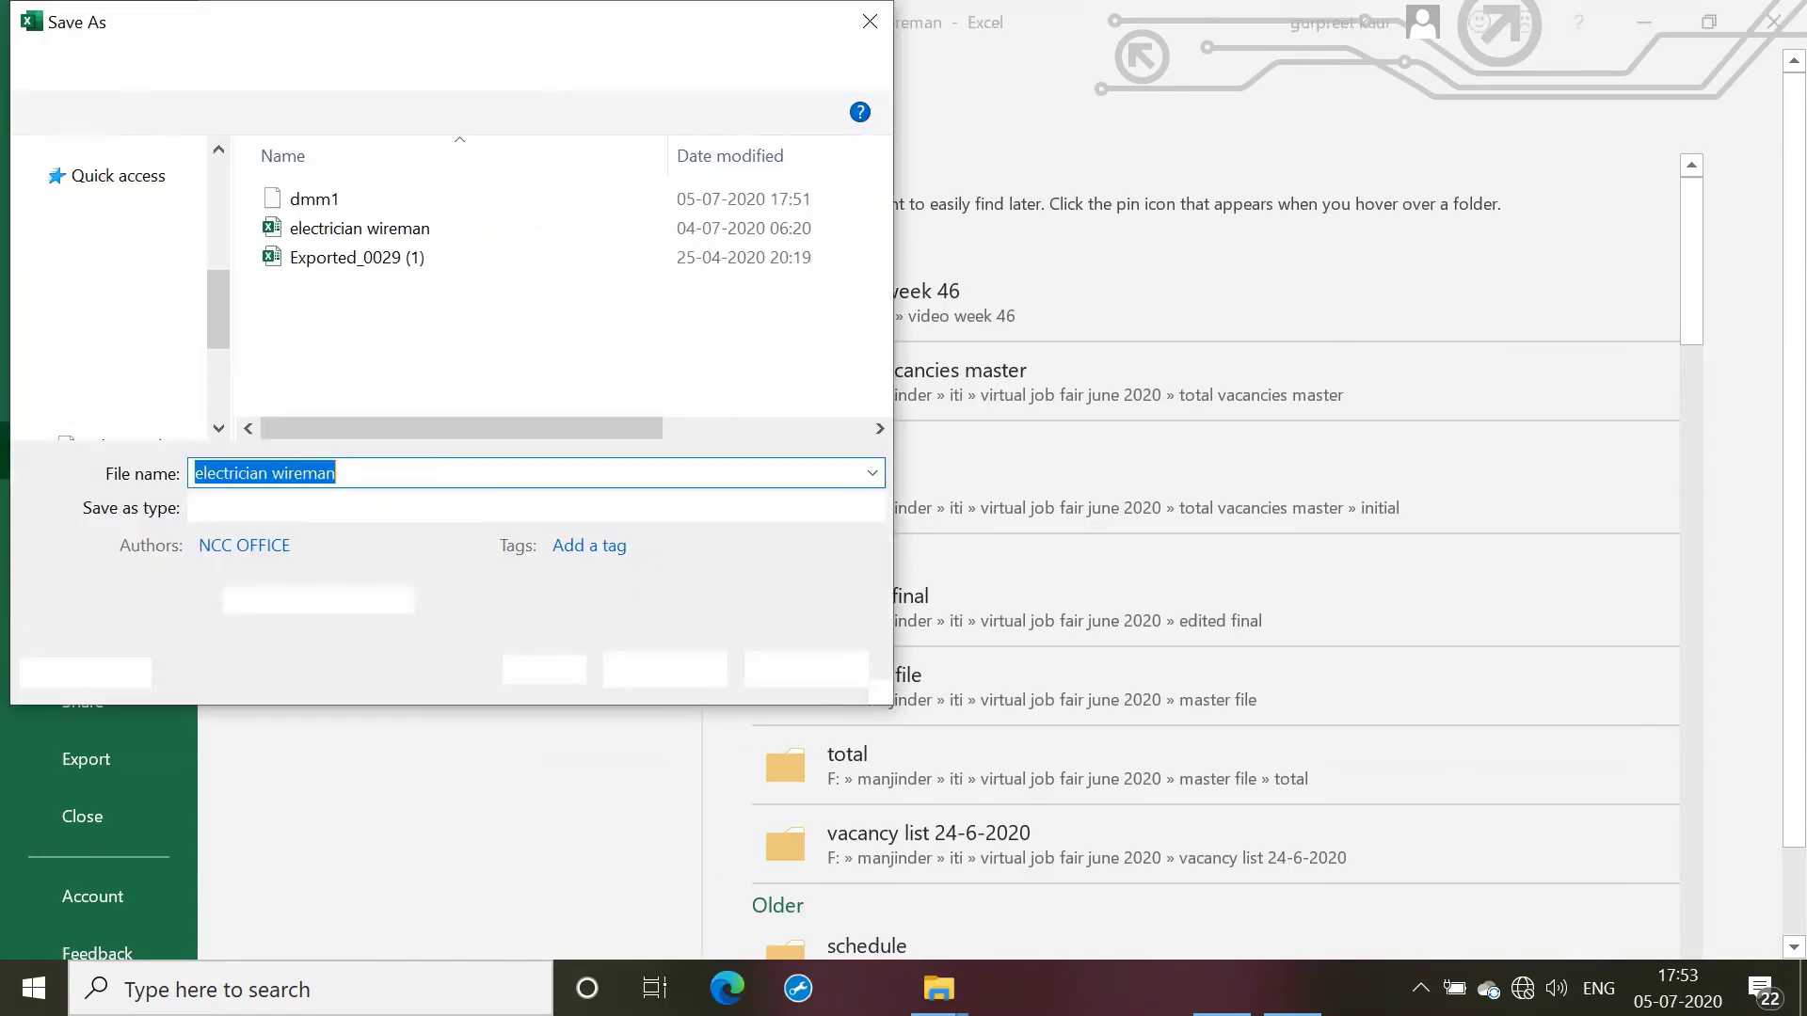
pyautogui.click(336, 473)
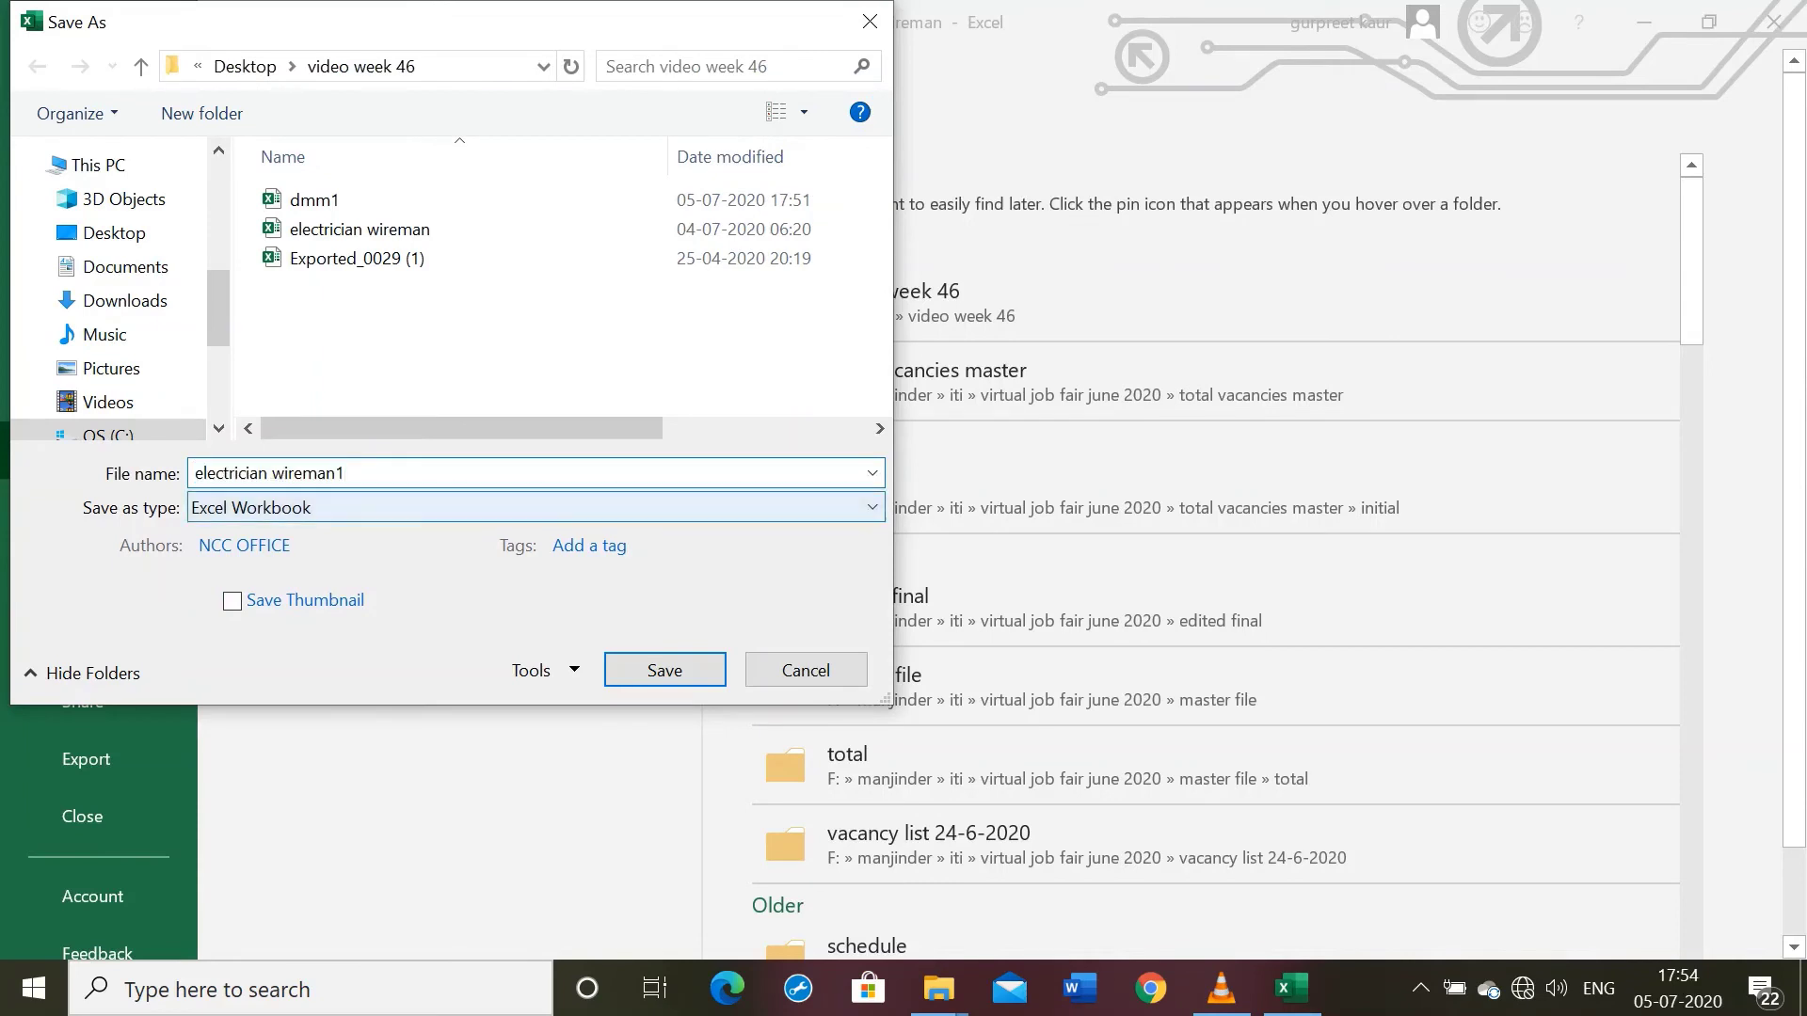
pyautogui.click(526, 507)
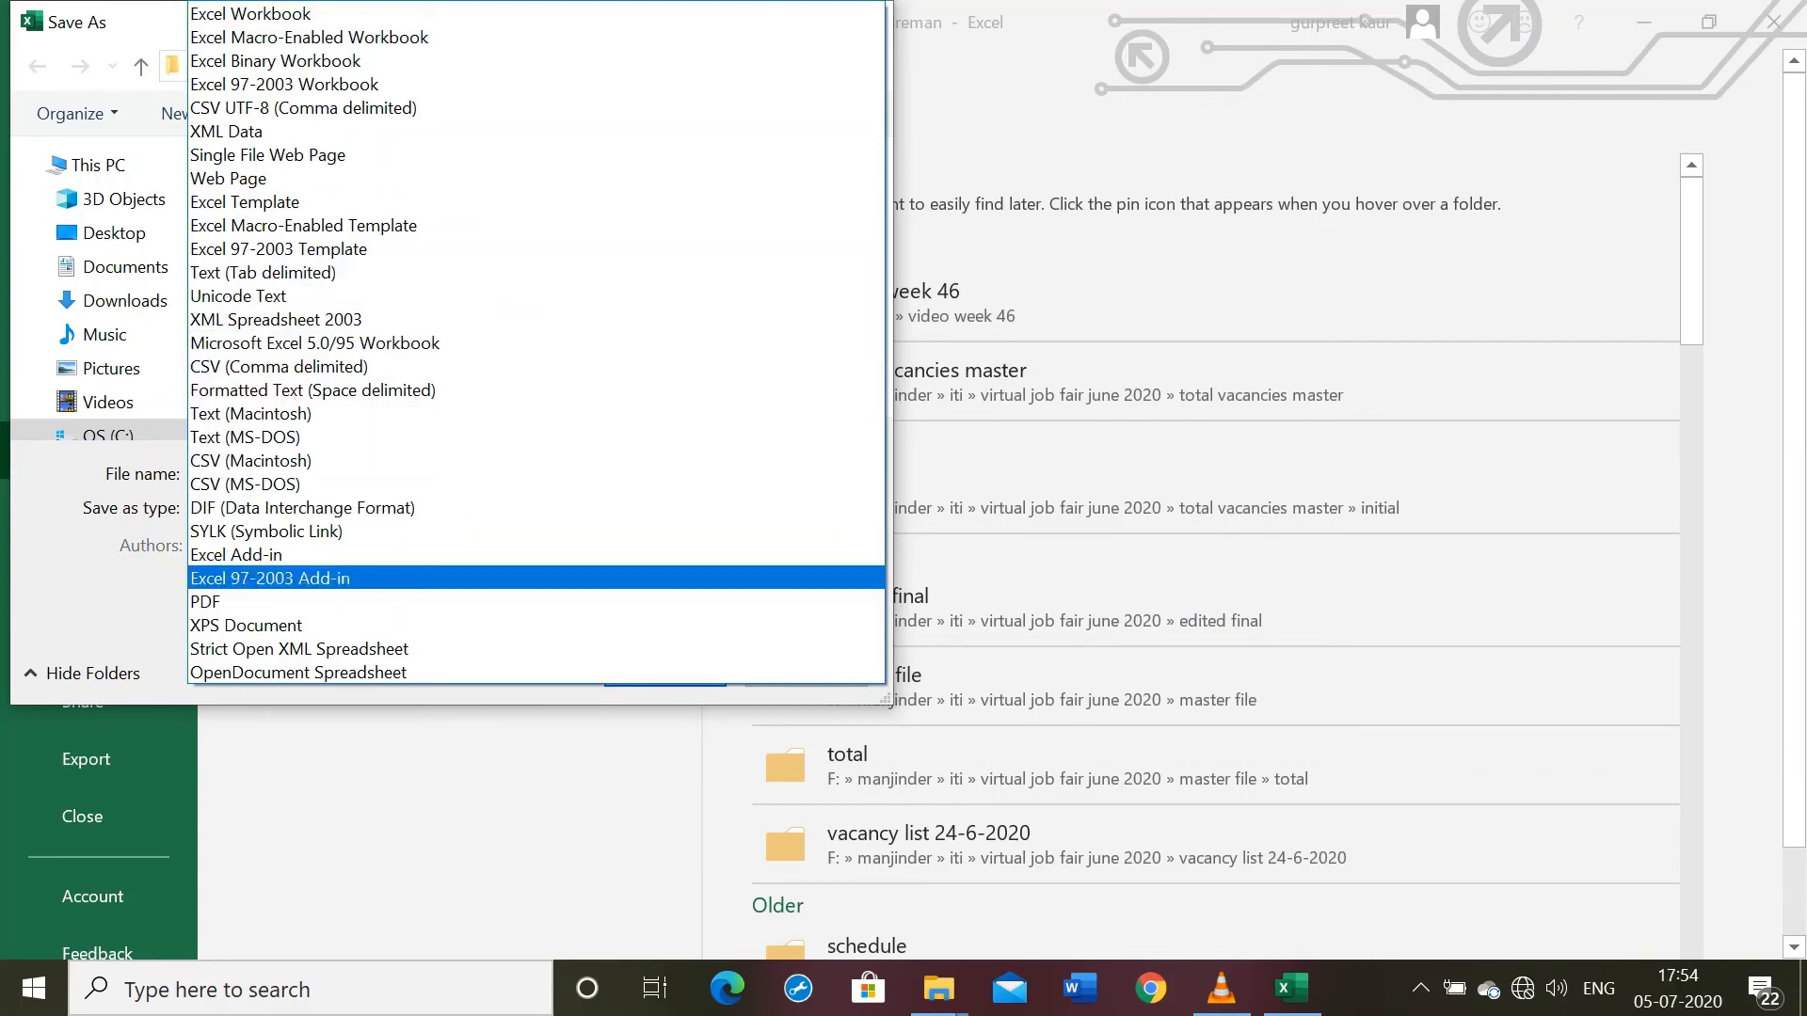
pyautogui.click(245, 601)
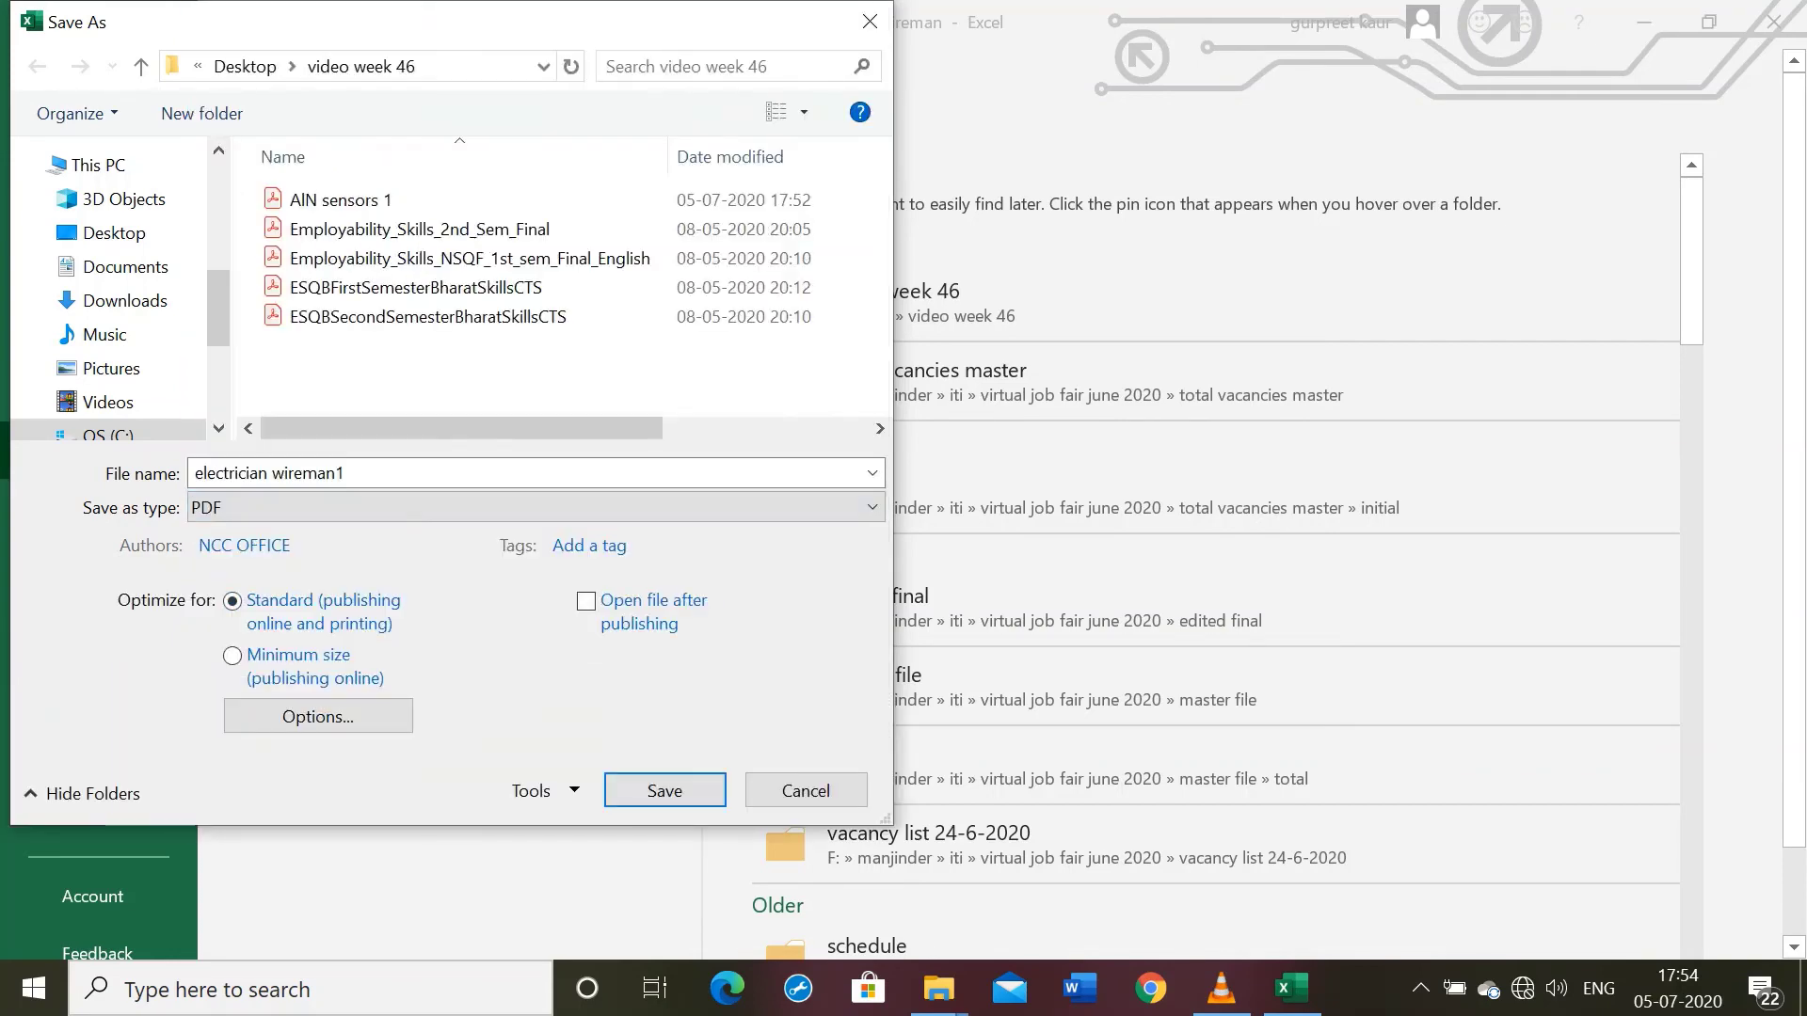
pyautogui.click(665, 791)
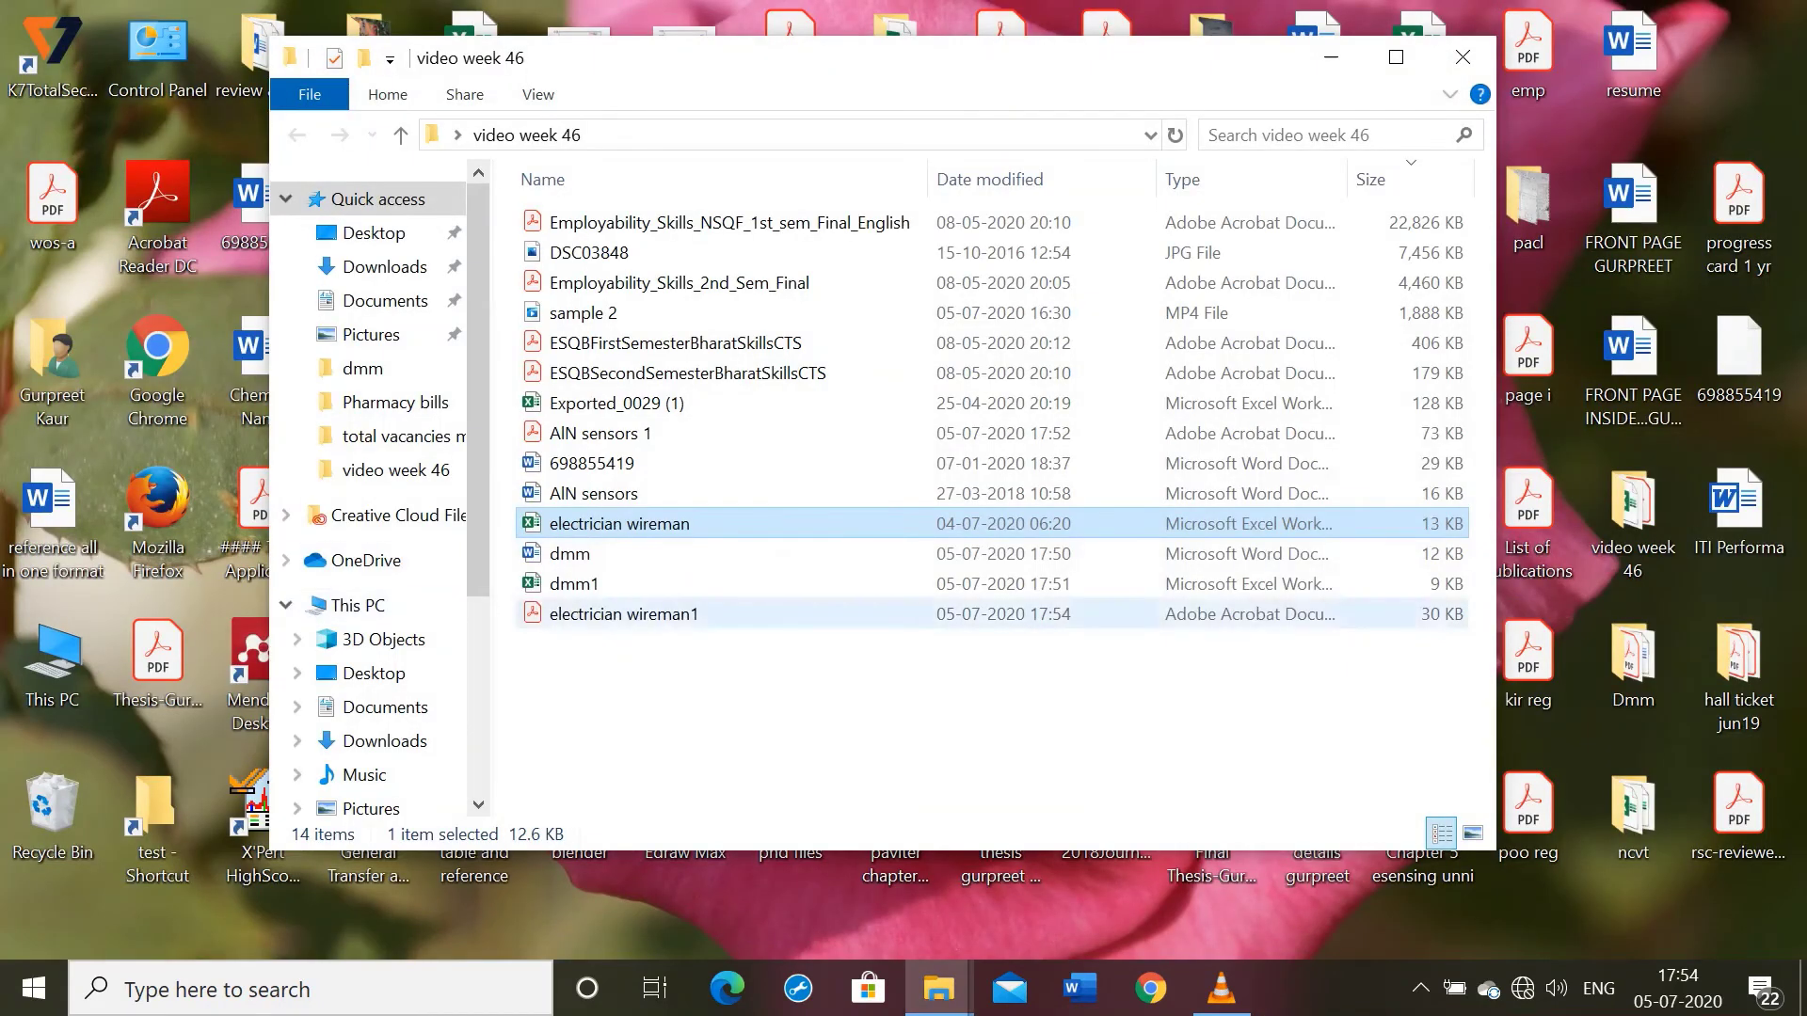
pyautogui.click(624, 463)
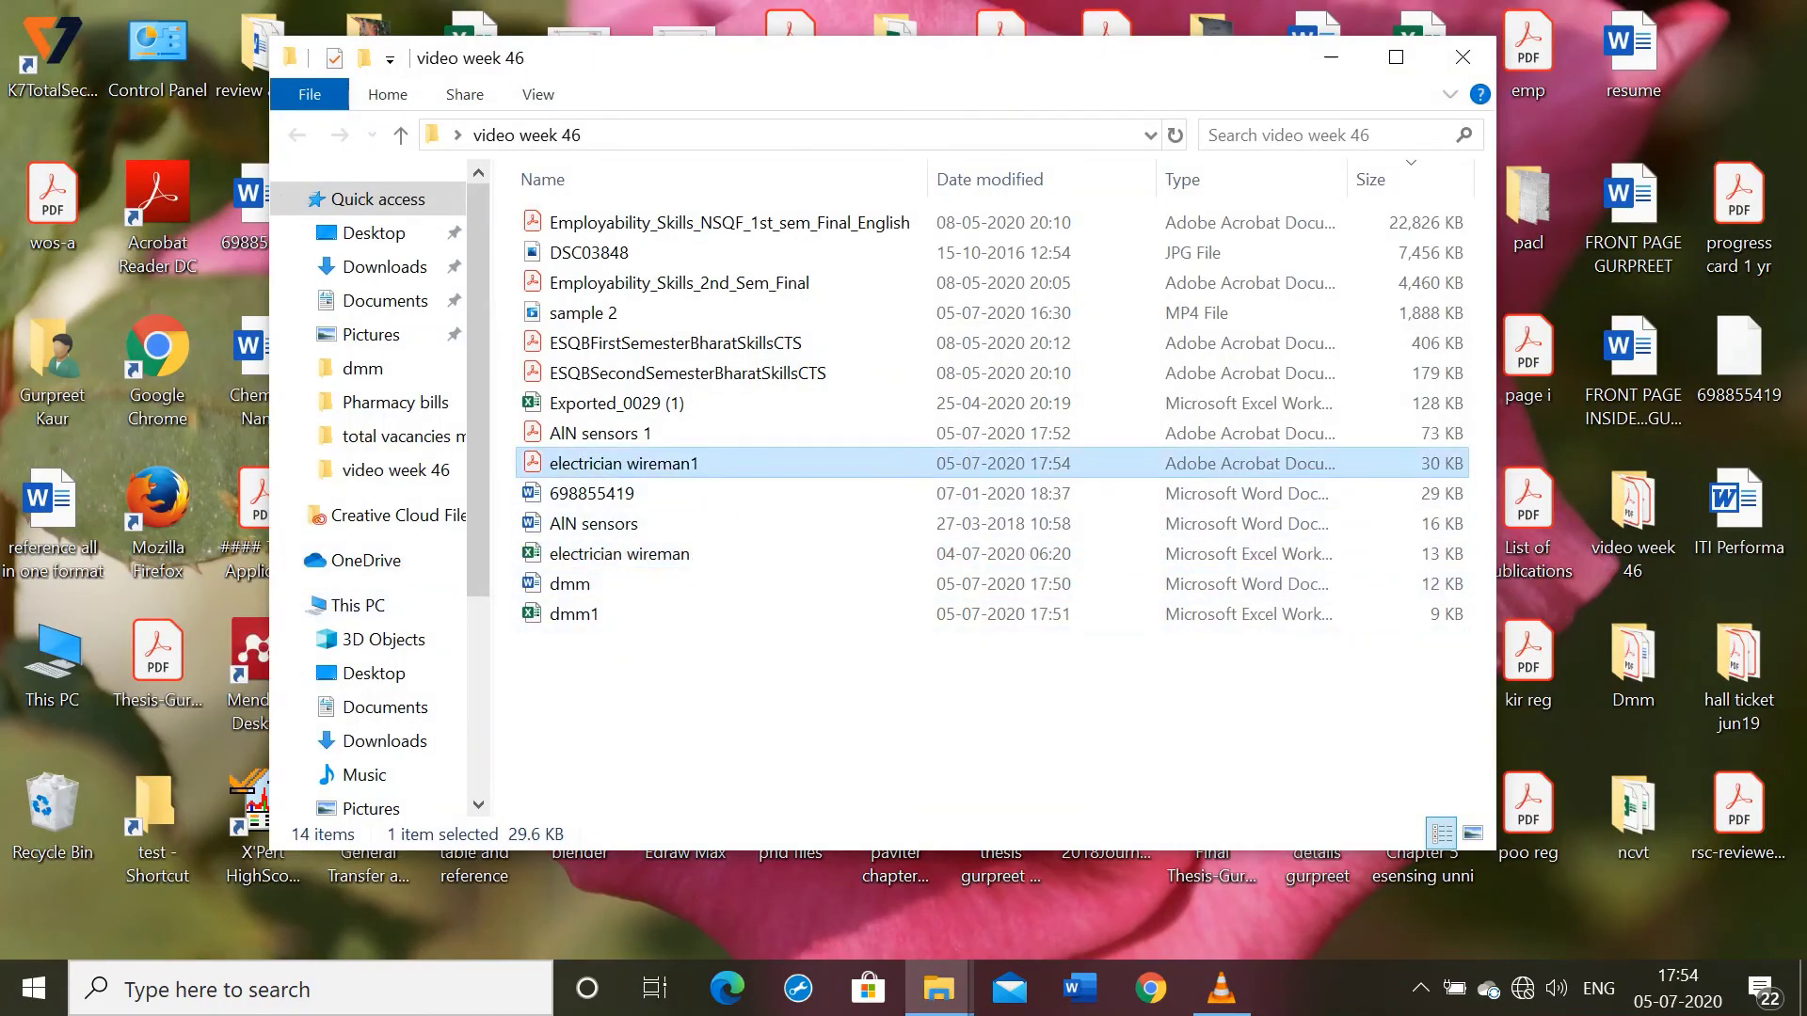
pyautogui.press('Return')
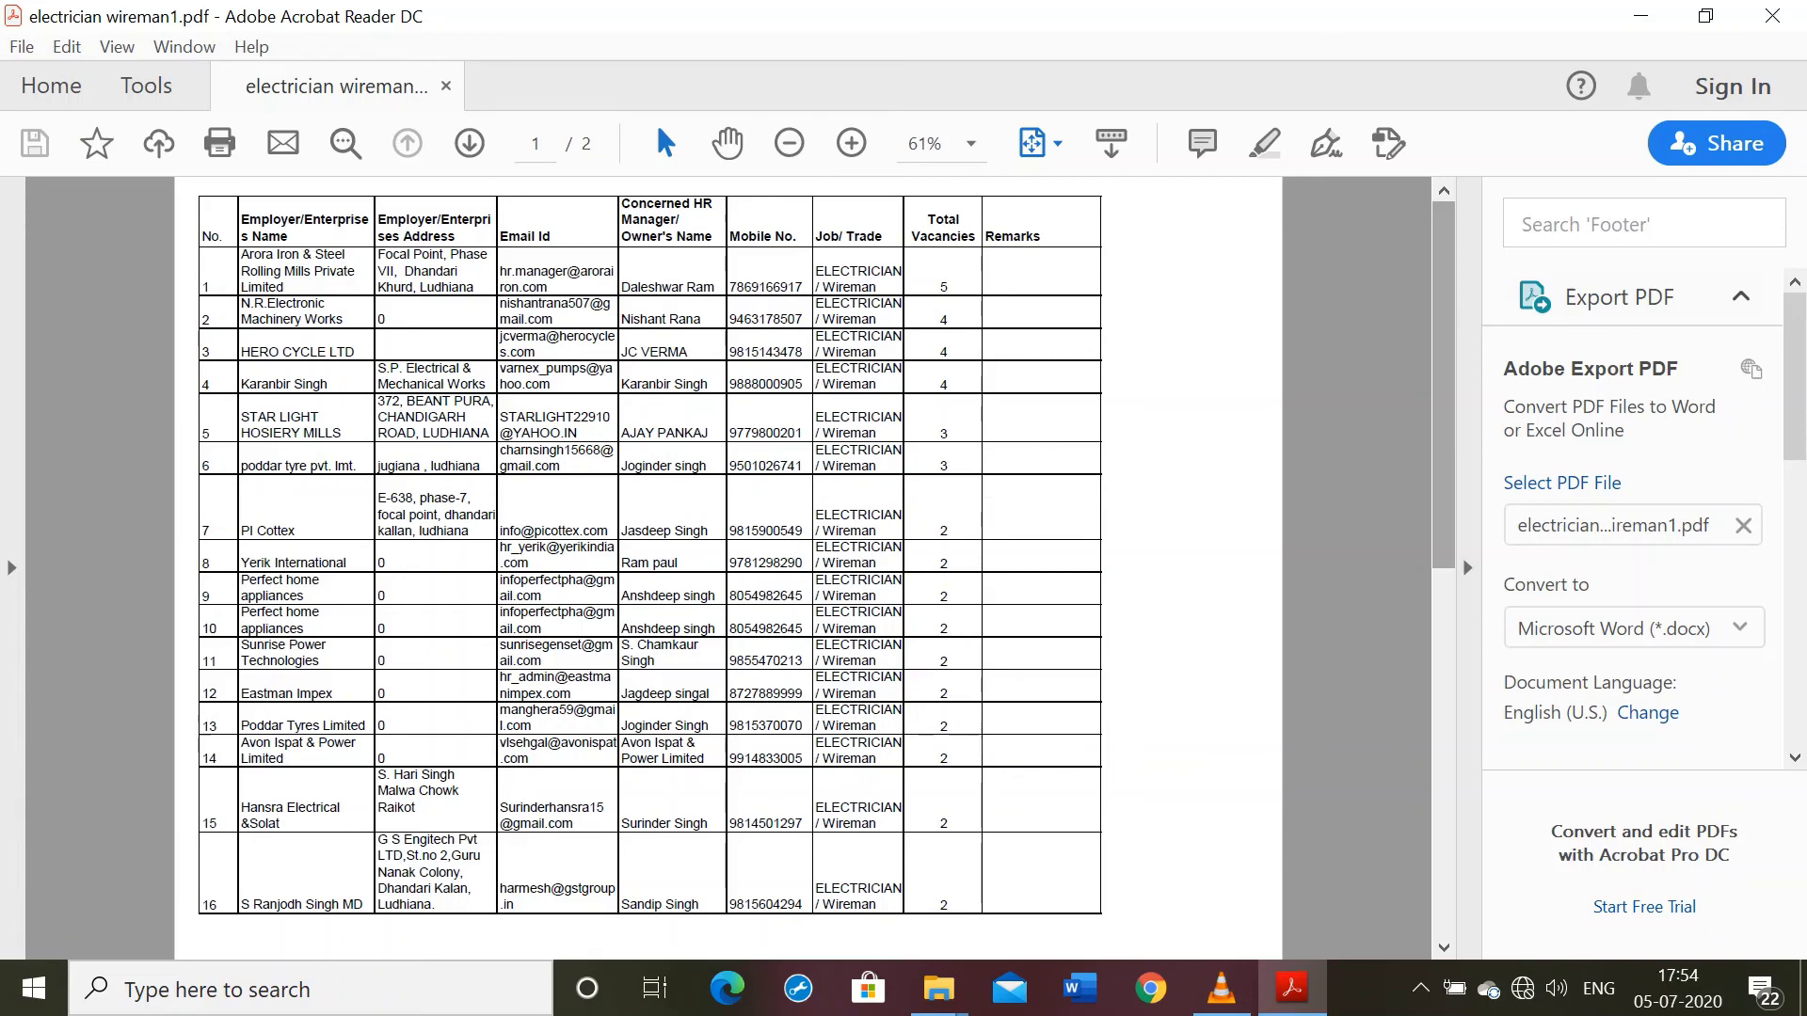
pyautogui.click(1772, 16)
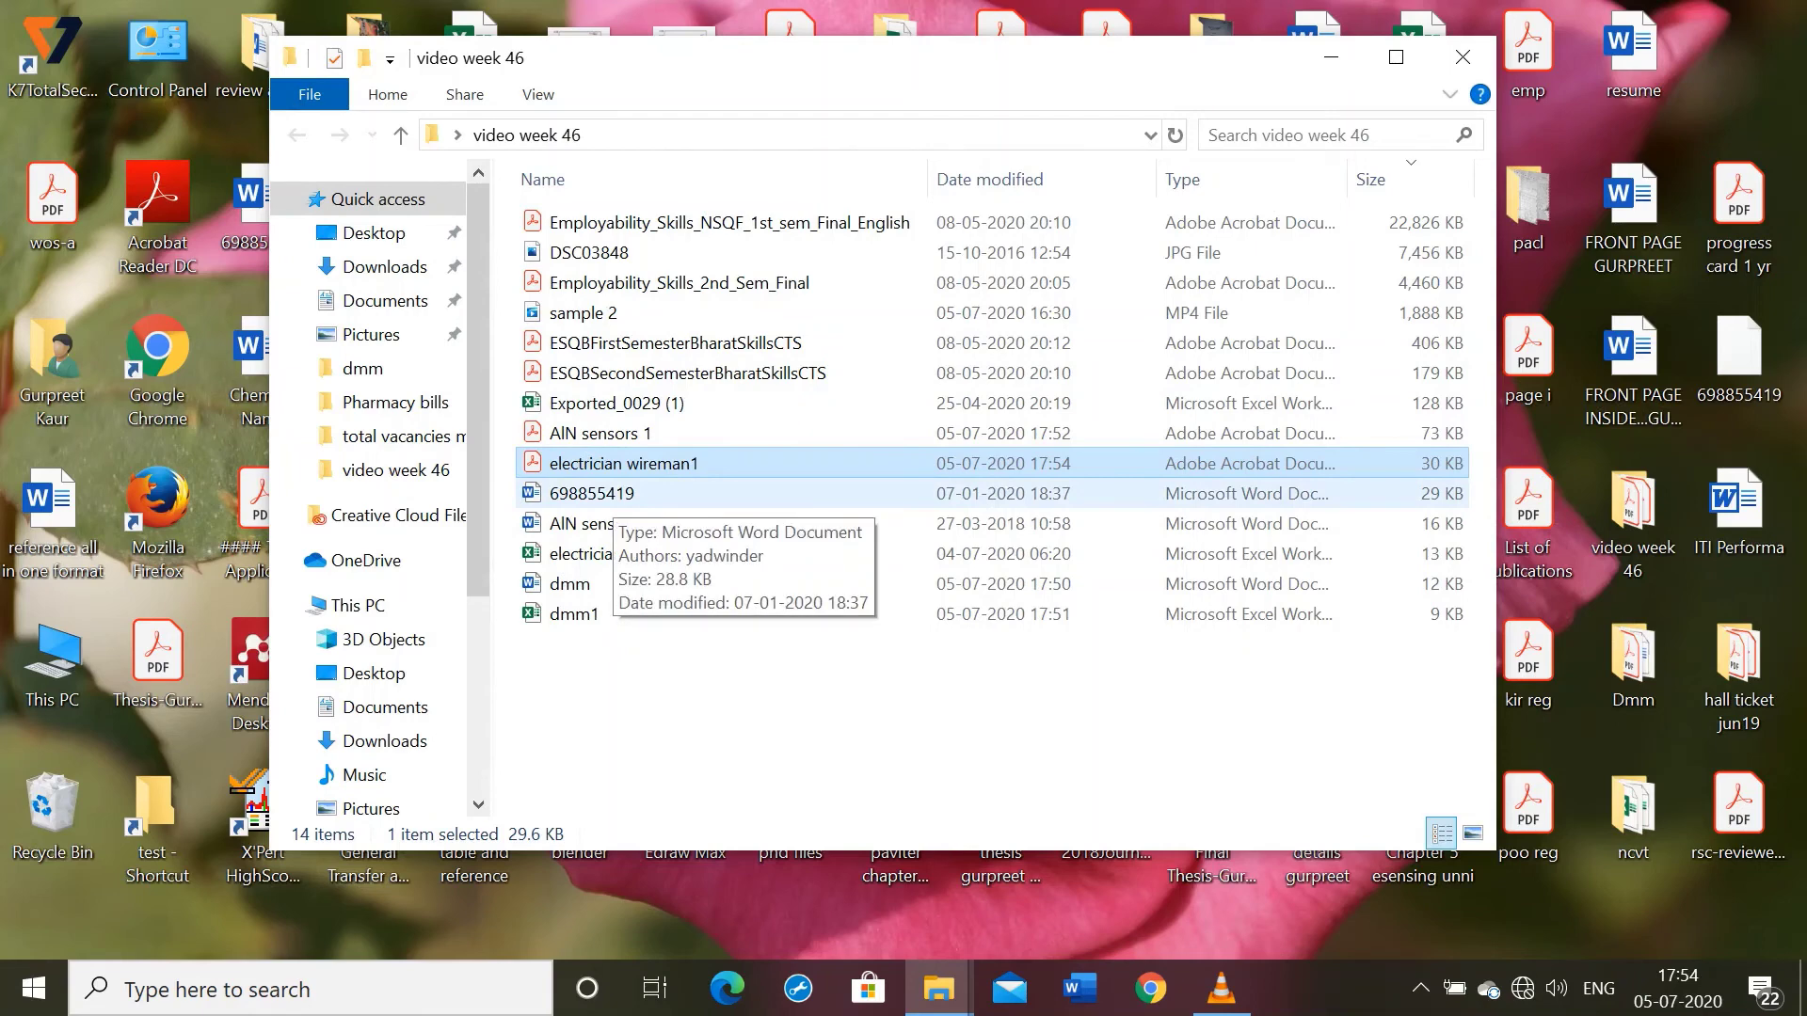
# Step: Briefly open the 698855419 document in Word, then open the electrician wireman workbook in Excel
pyautogui.doubleClick(592, 493)
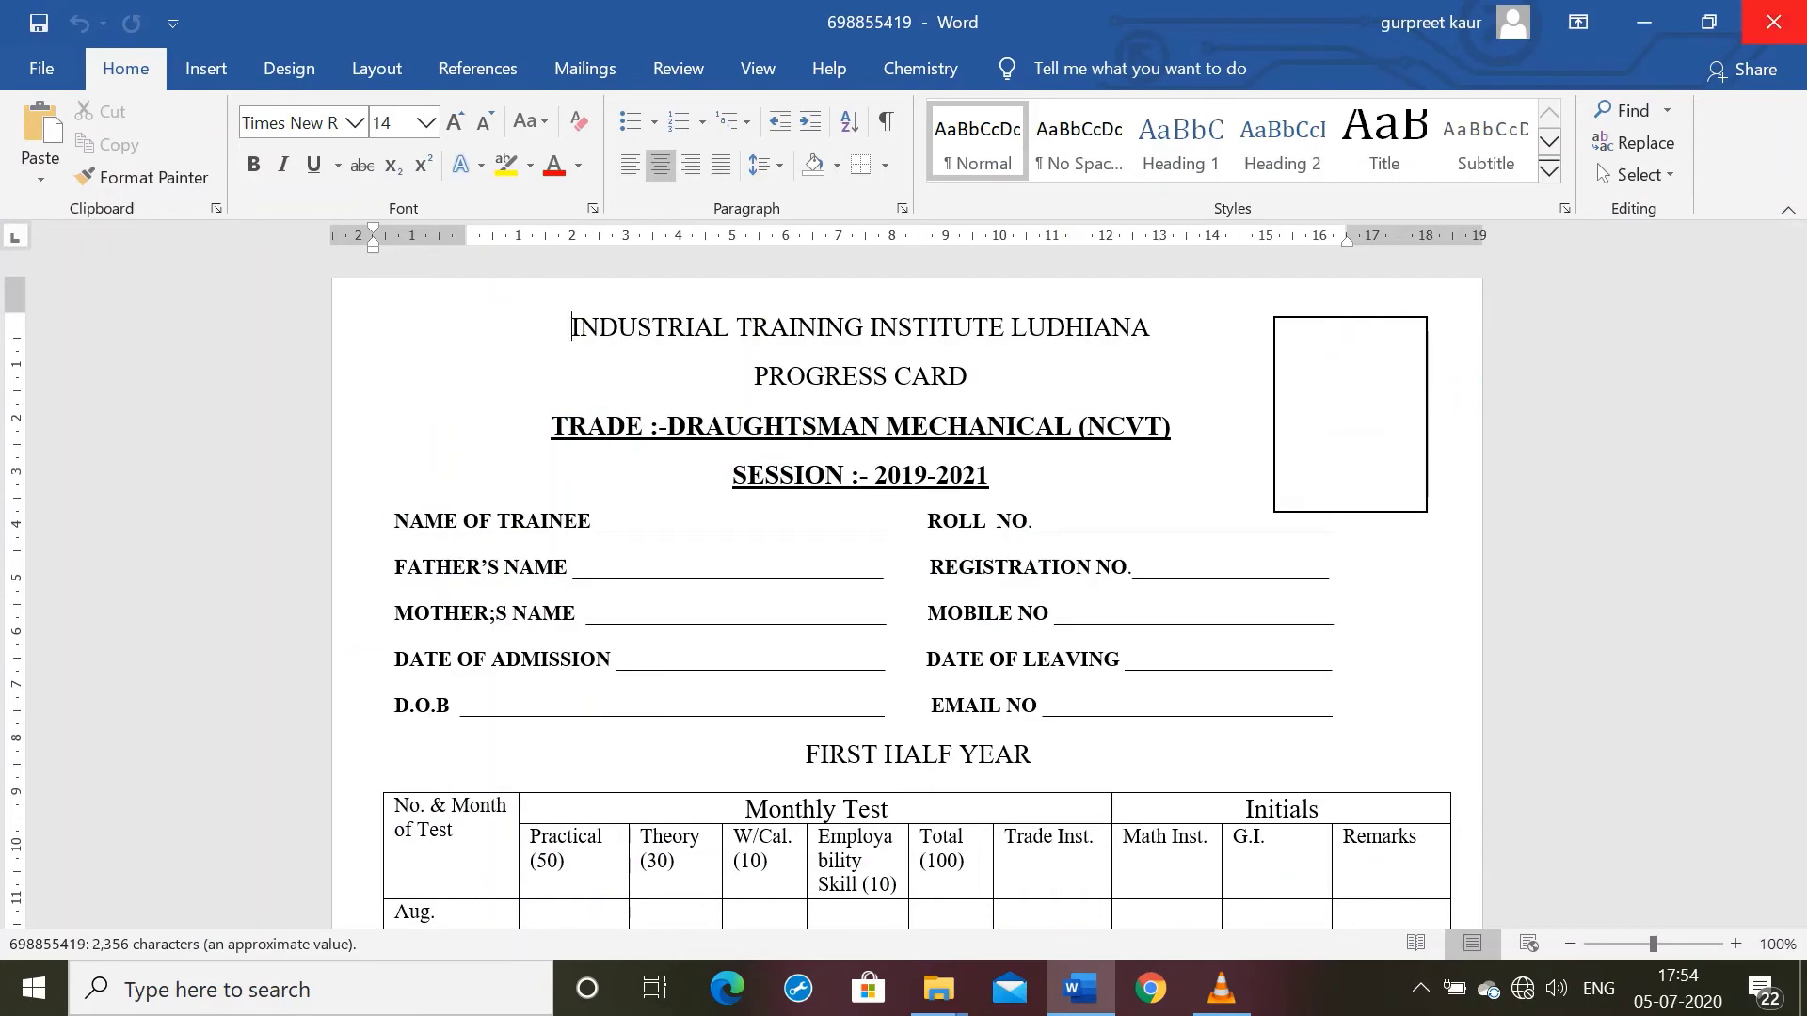
pyautogui.hotkey('alt', 'Tab')
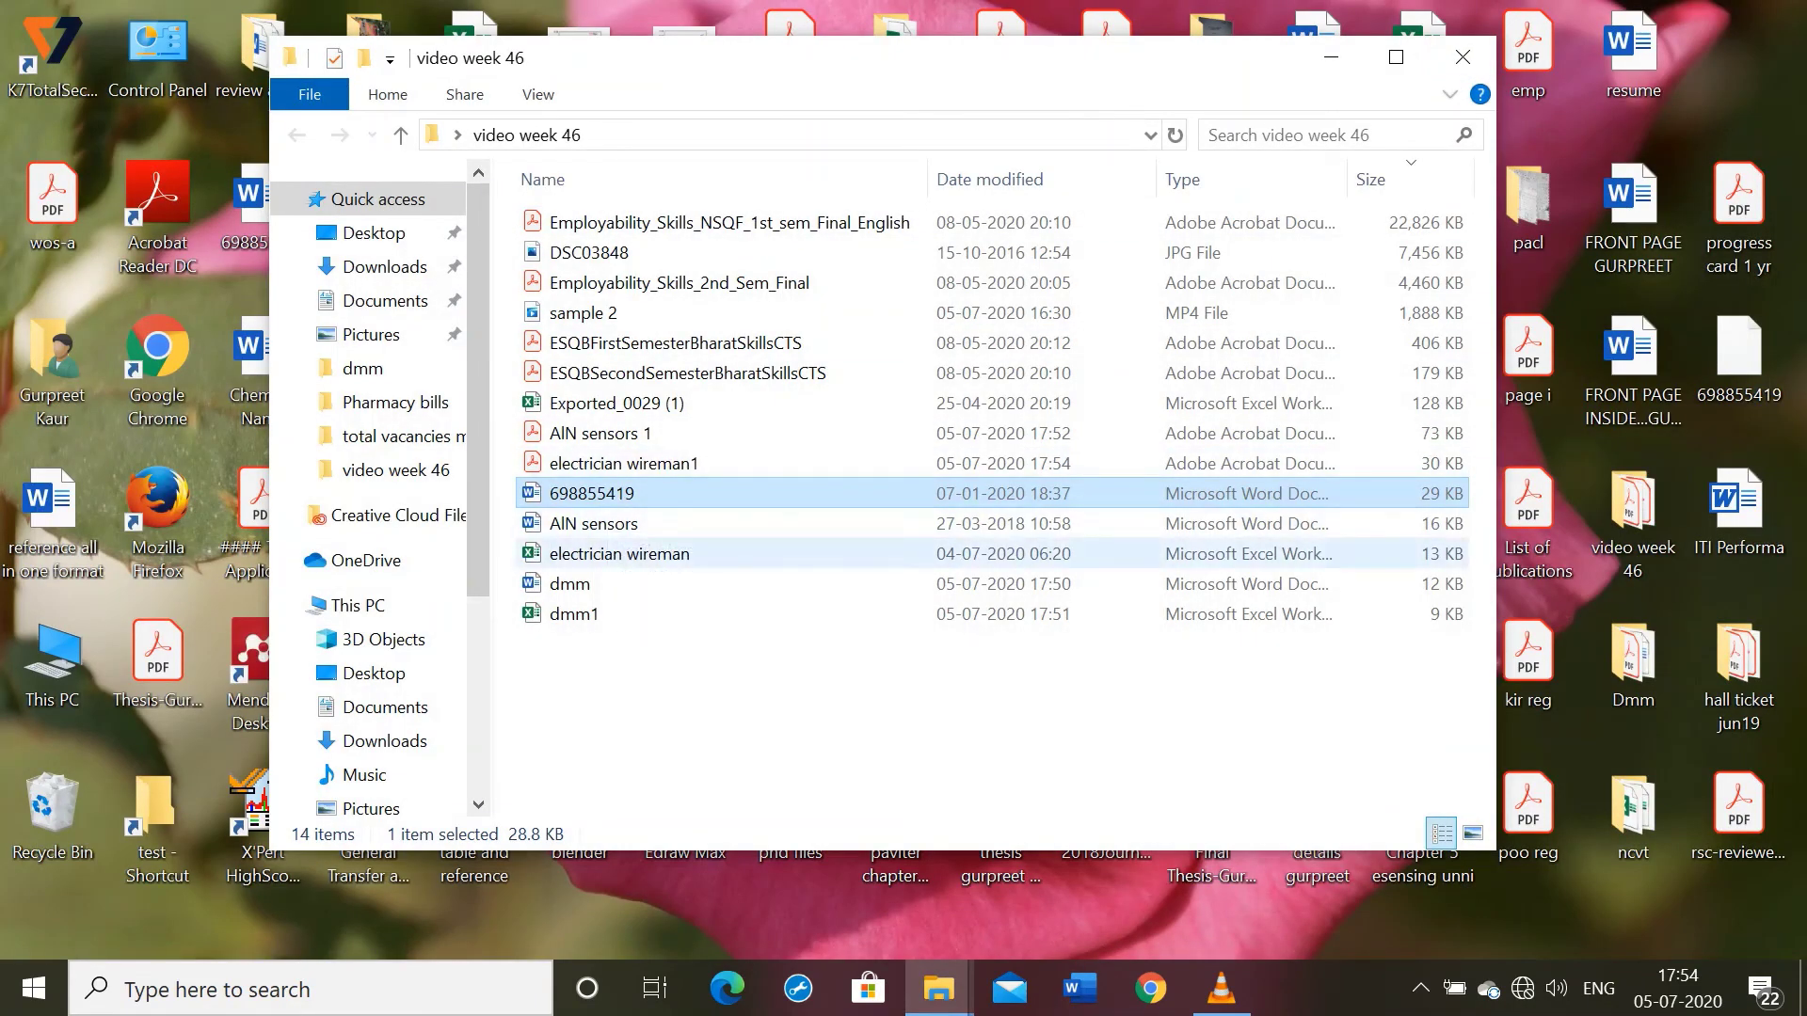
pyautogui.doubleClick(619, 553)
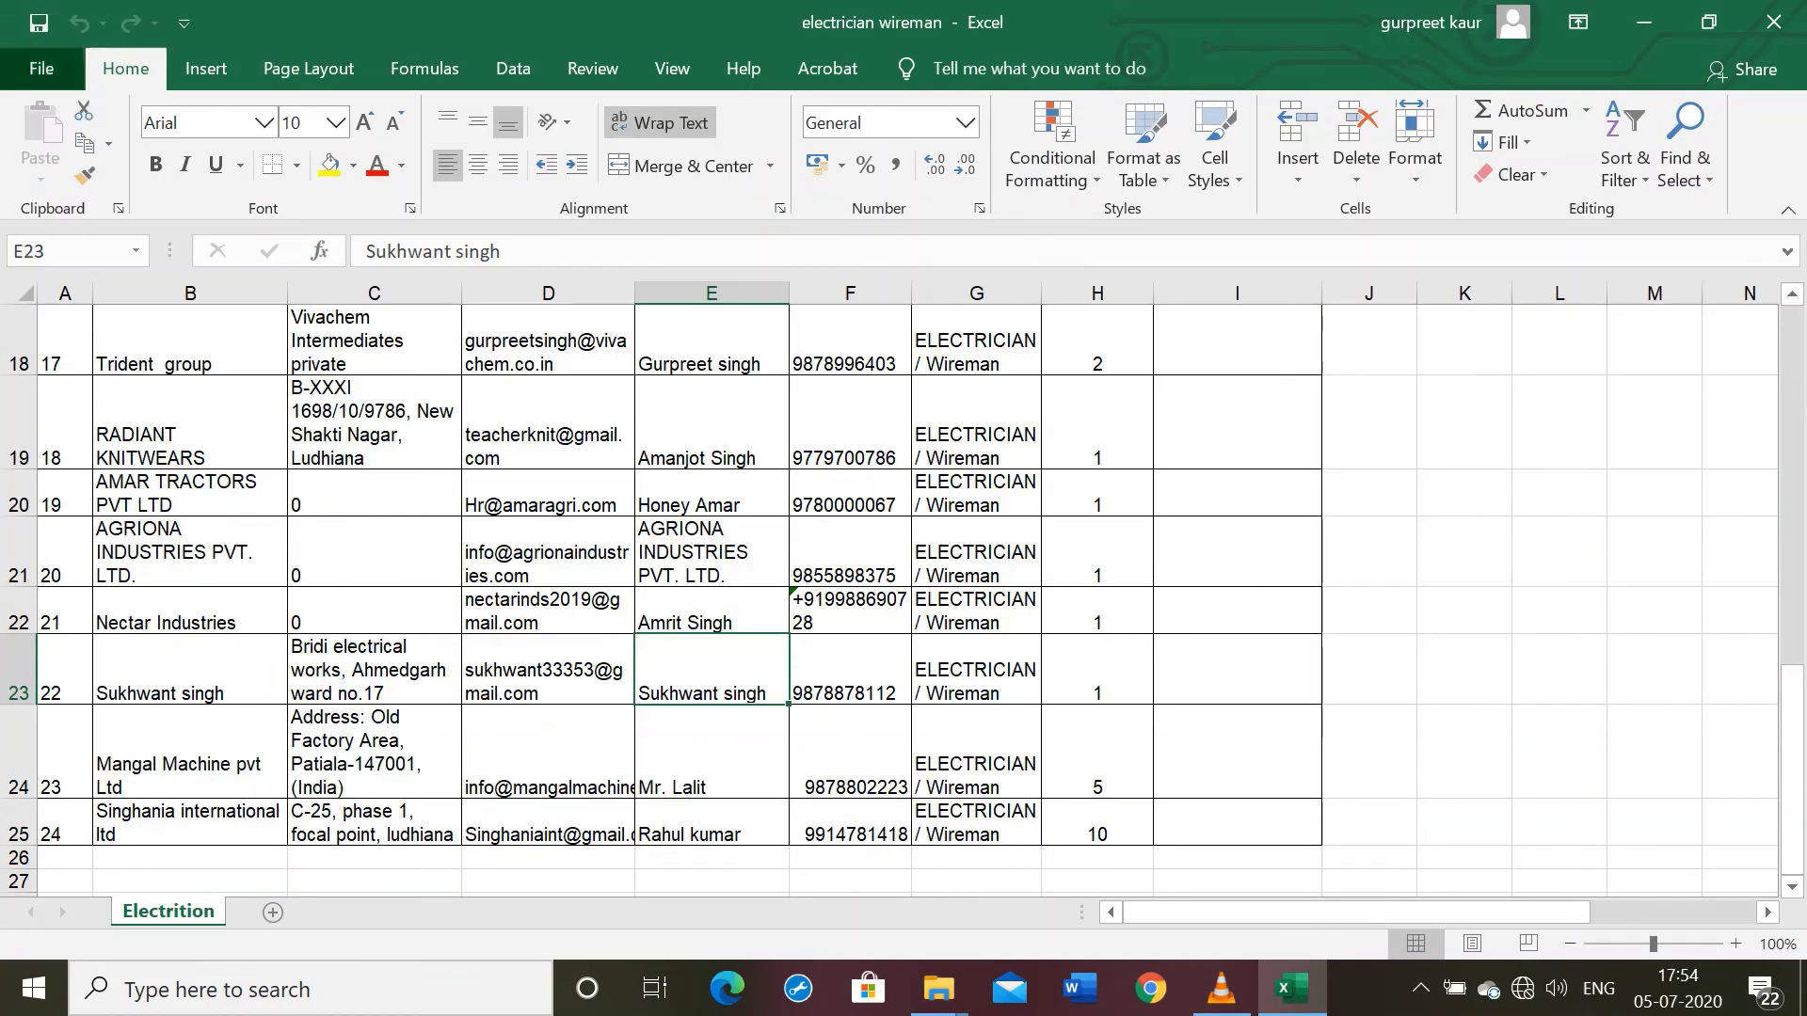
# Step: Preview the electrician wireman workbook for printing, keeping Landscape page orientation
pyautogui.hotkey('alt', 'f')
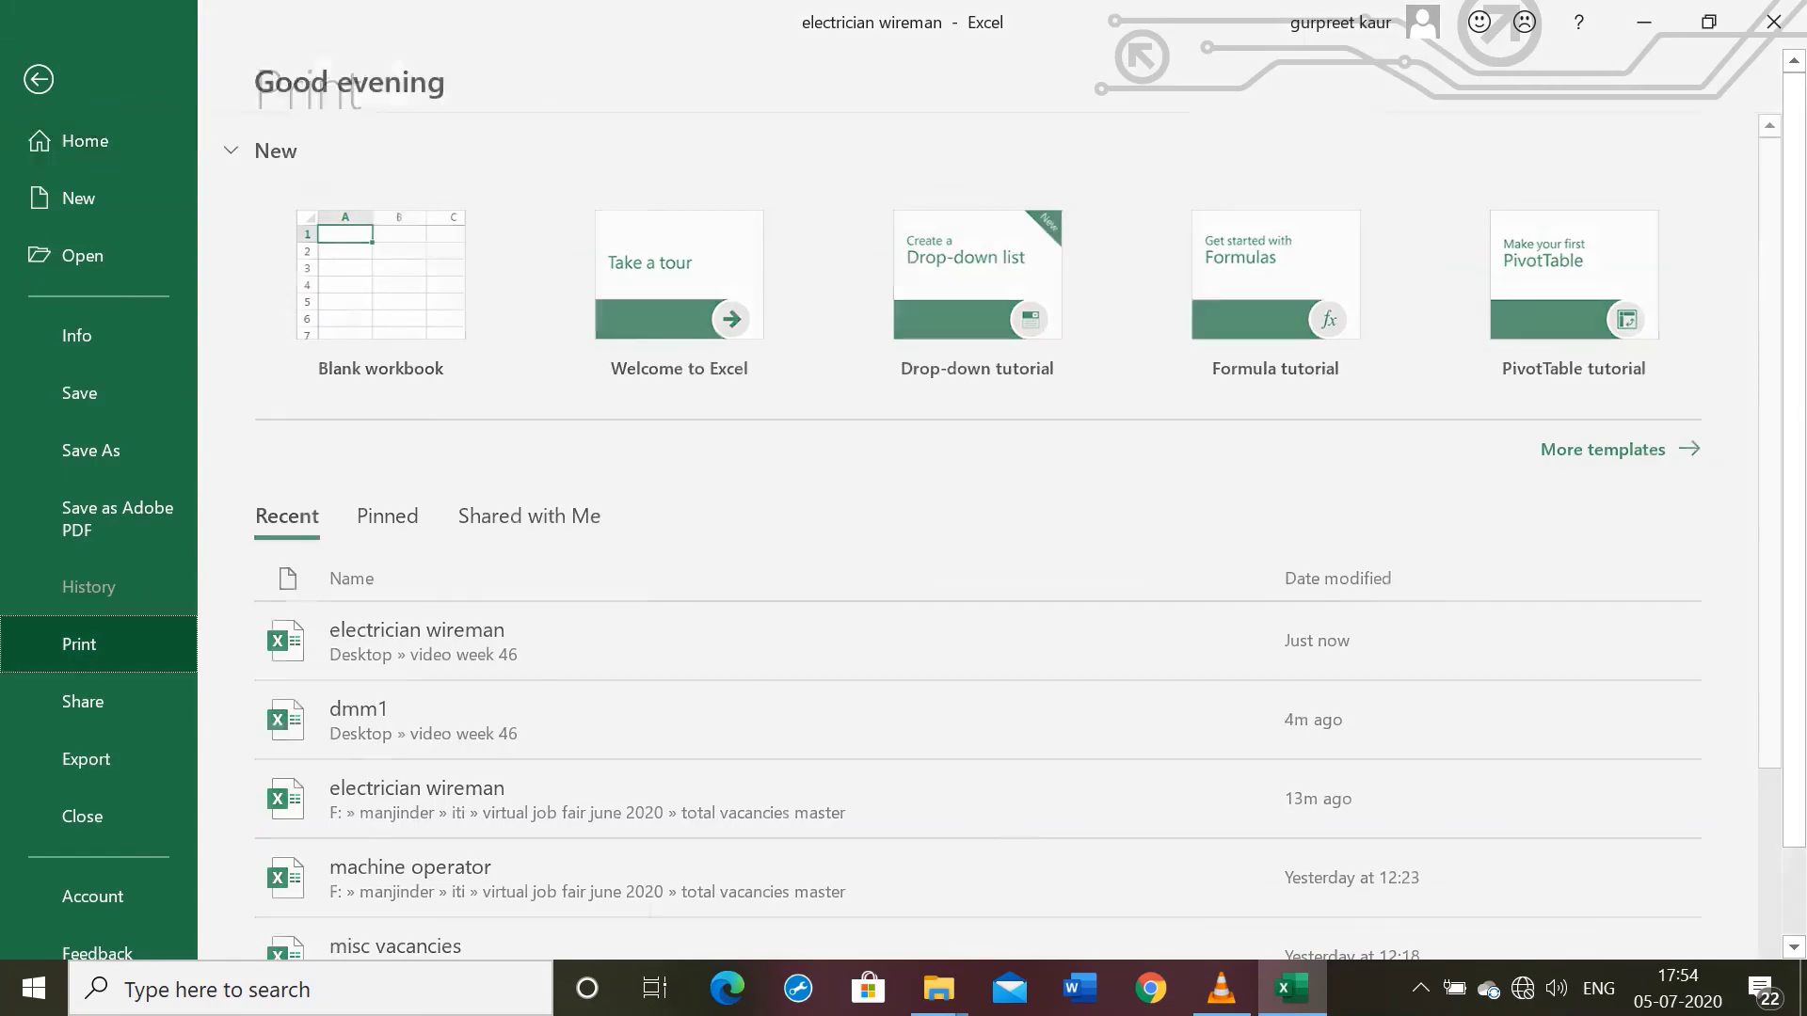
pyautogui.hotkey('ctrl', 'p')
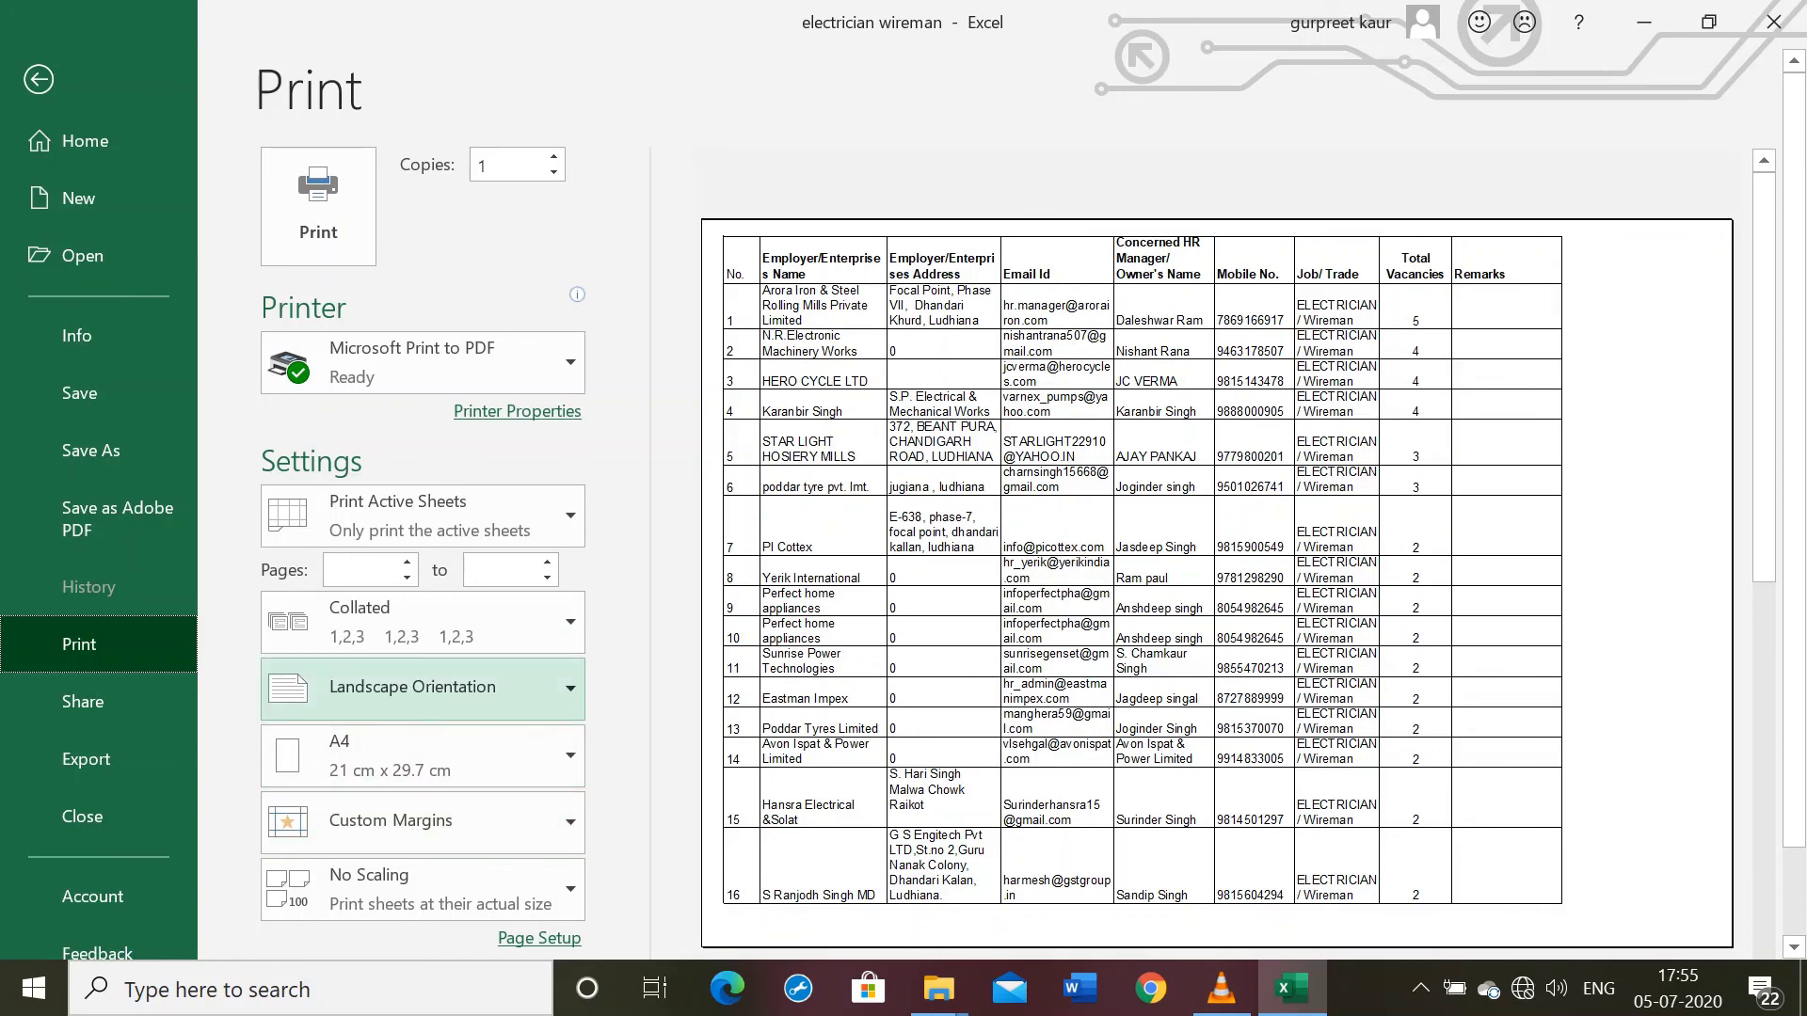
pyautogui.click(424, 689)
pyautogui.click(419, 816)
# Step: Close Excel and bring the VLC media player window to the front
pyautogui.click(38, 79)
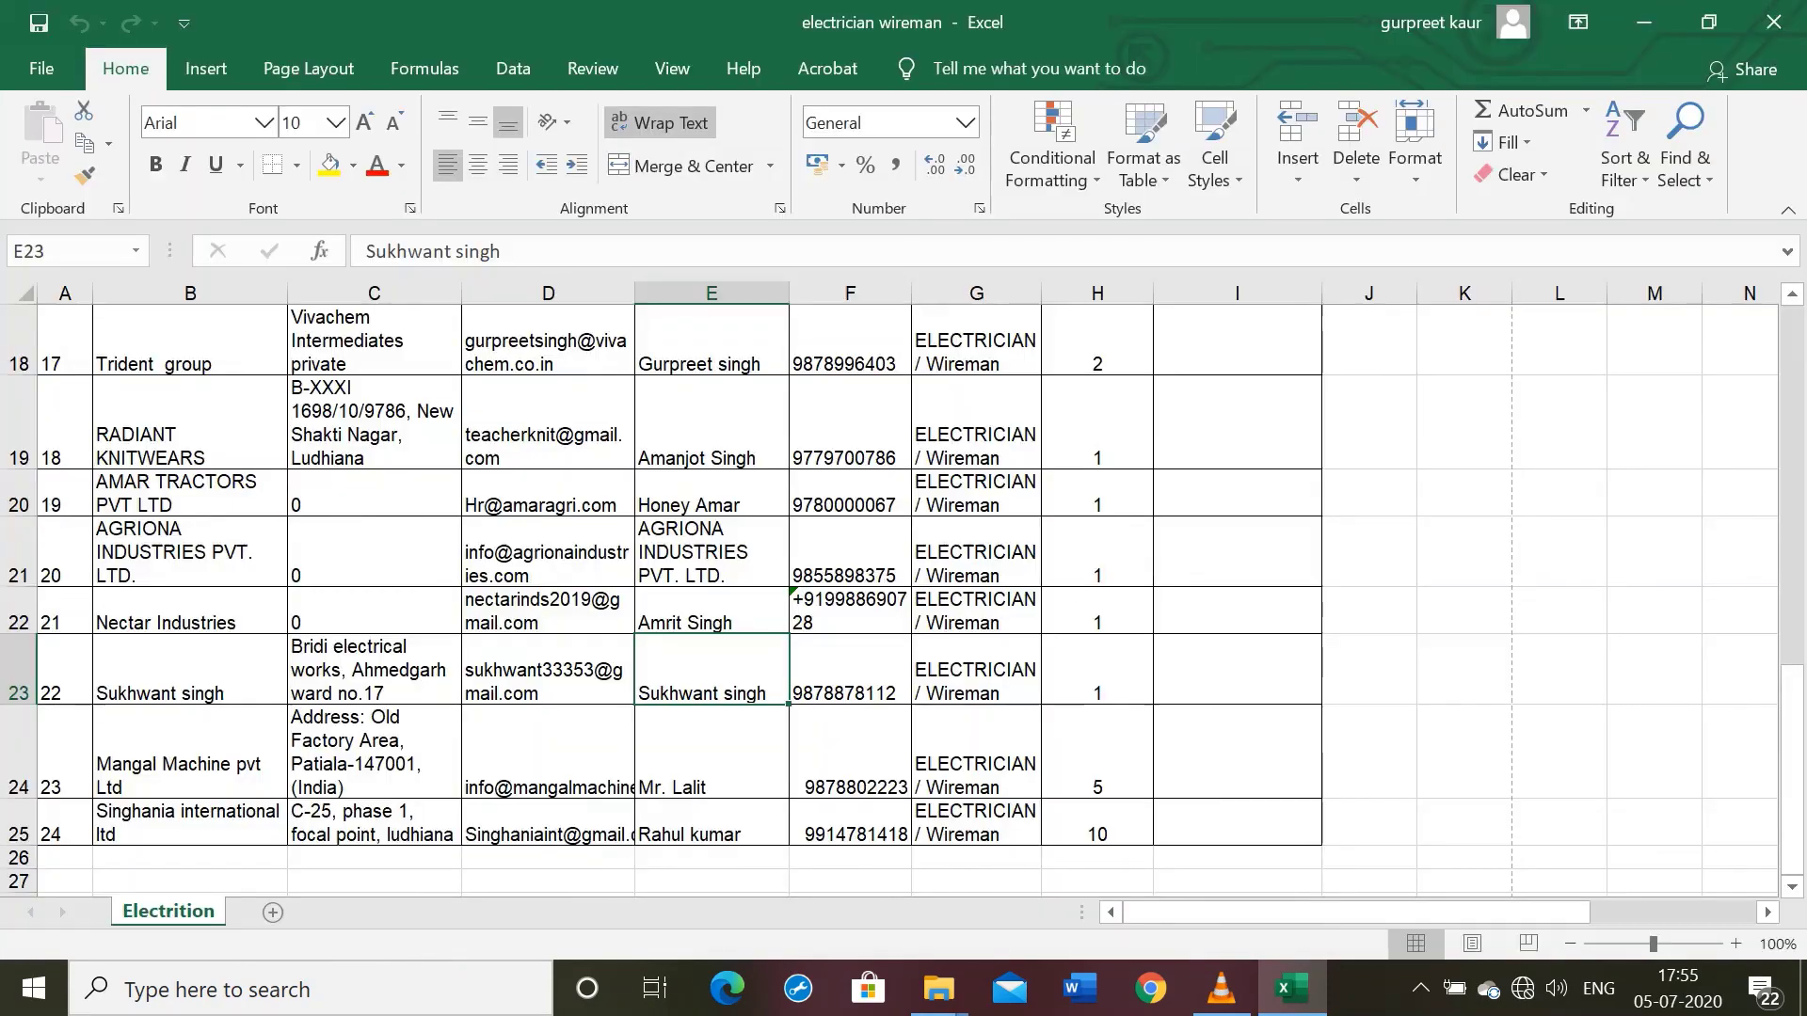
pyautogui.click(1773, 22)
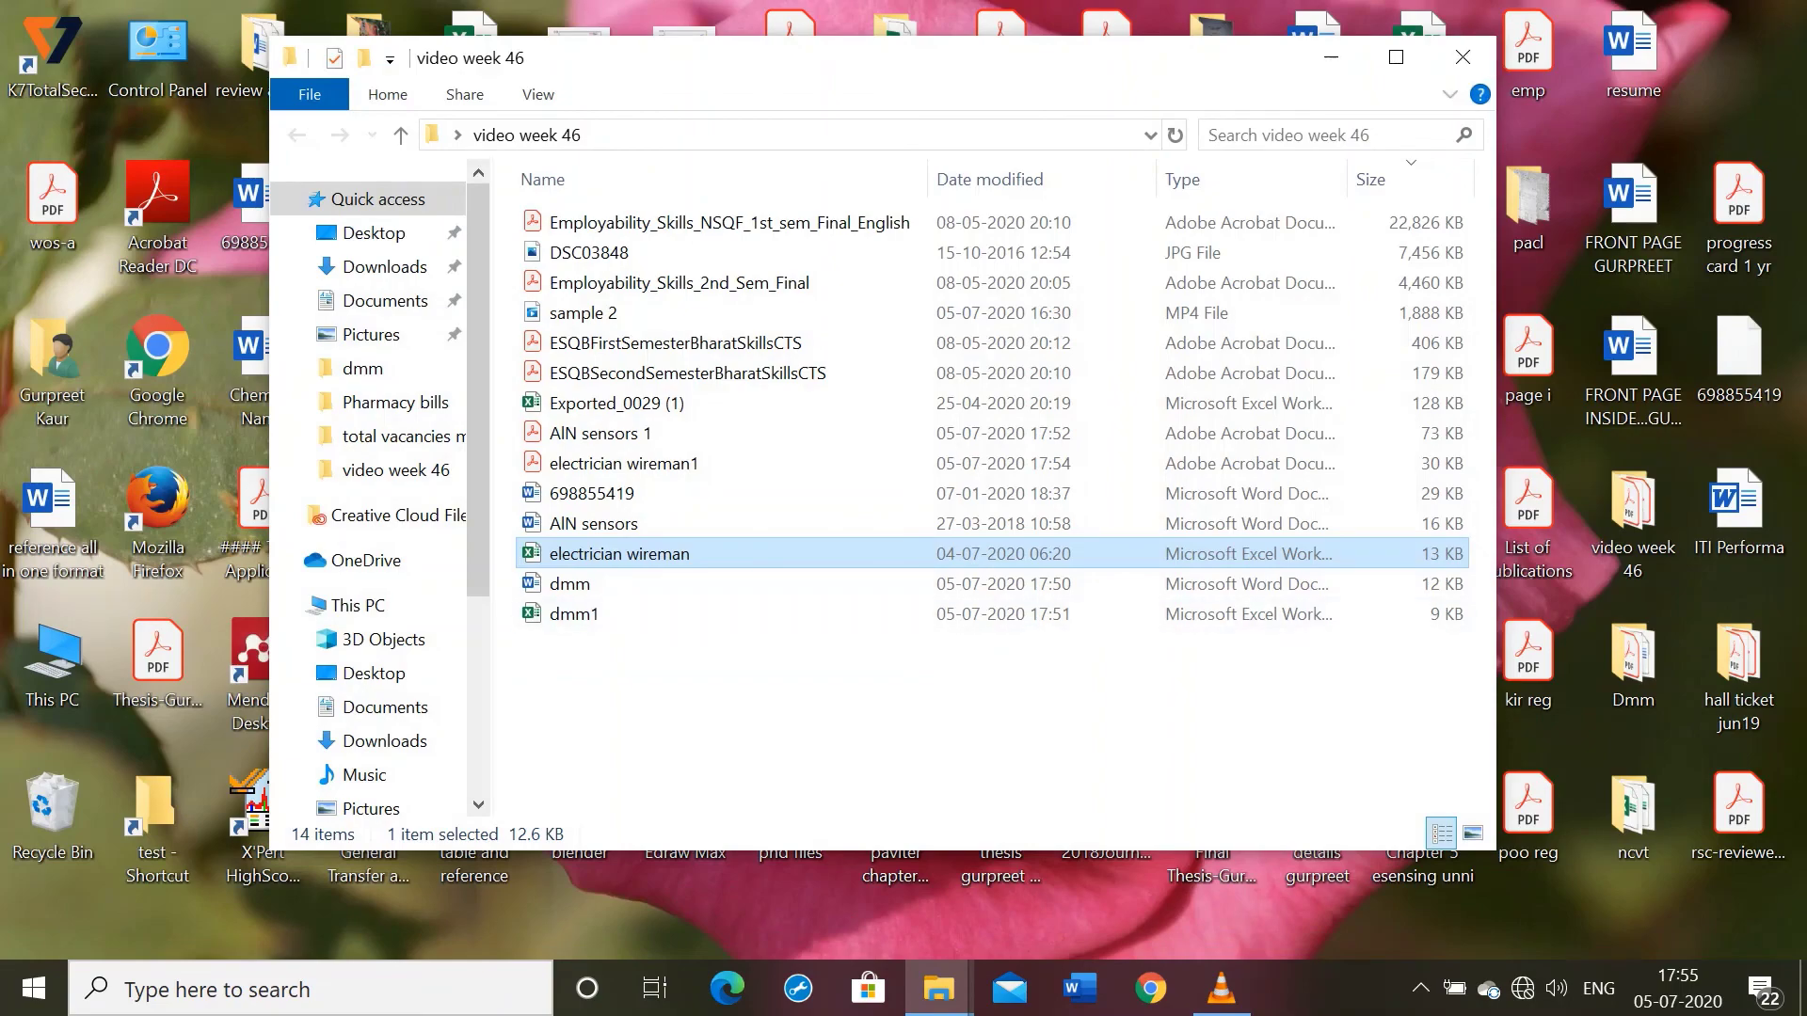
pyautogui.click(1221, 988)
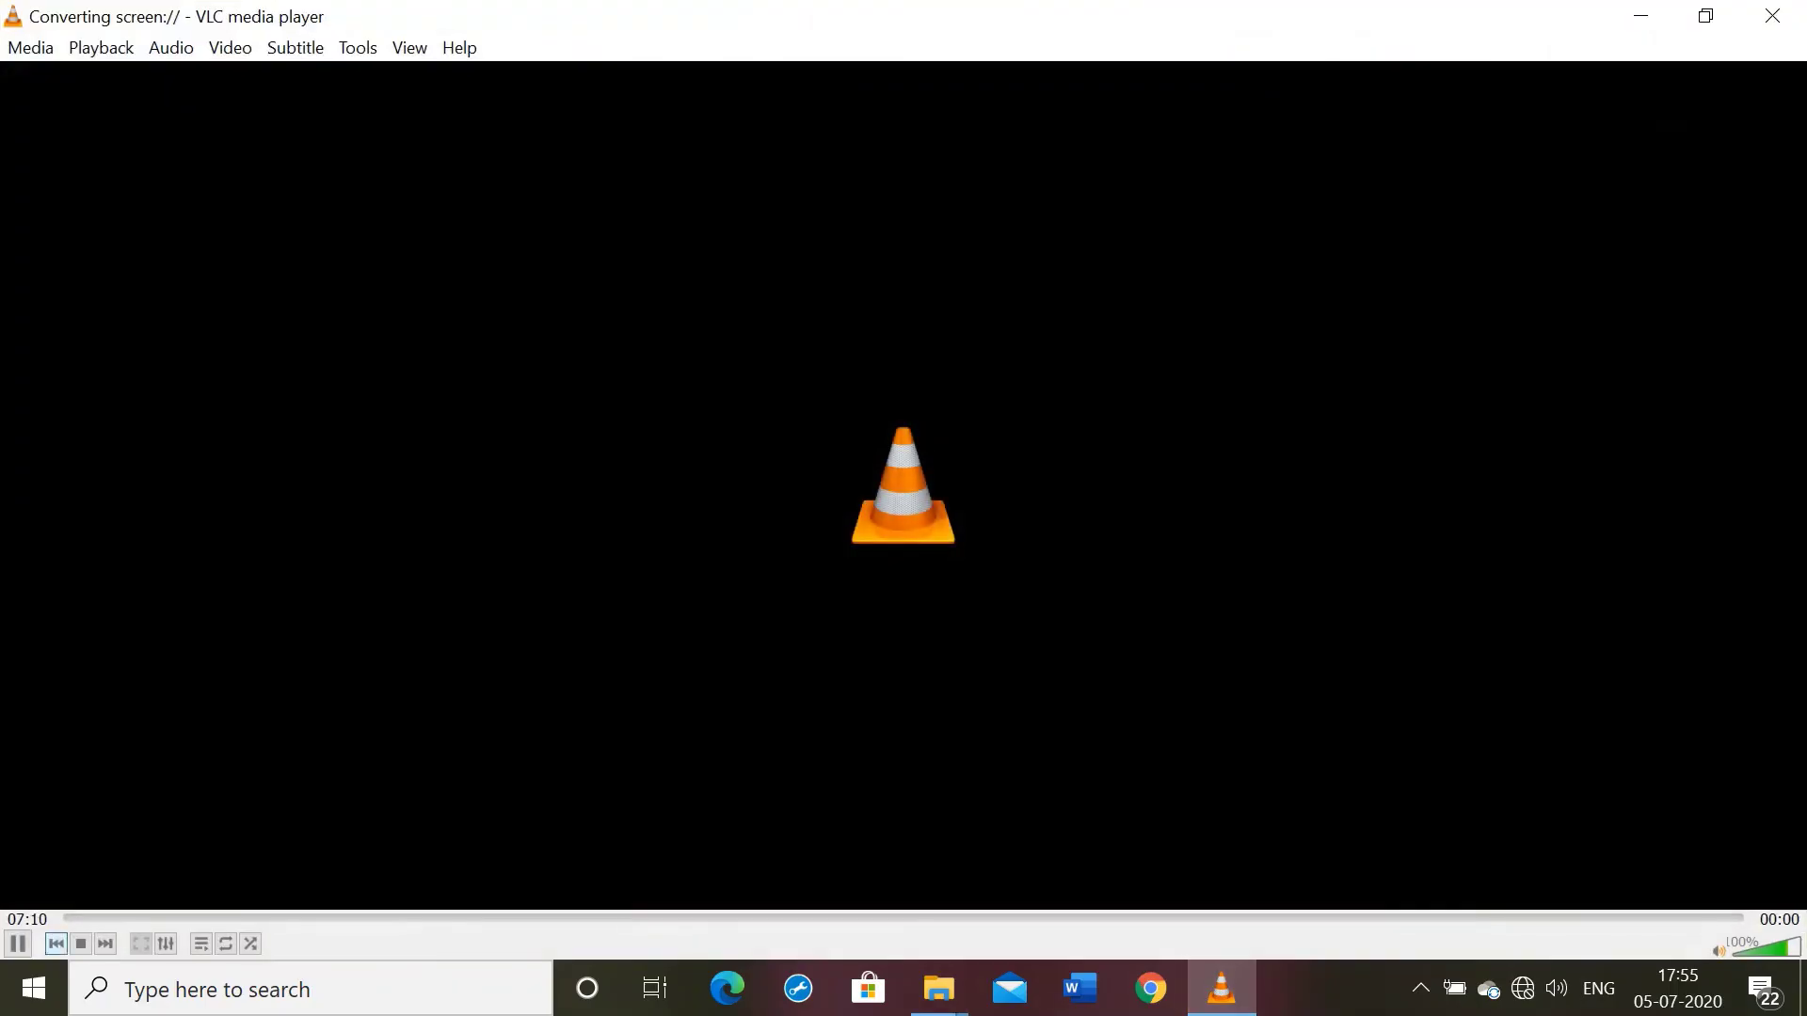